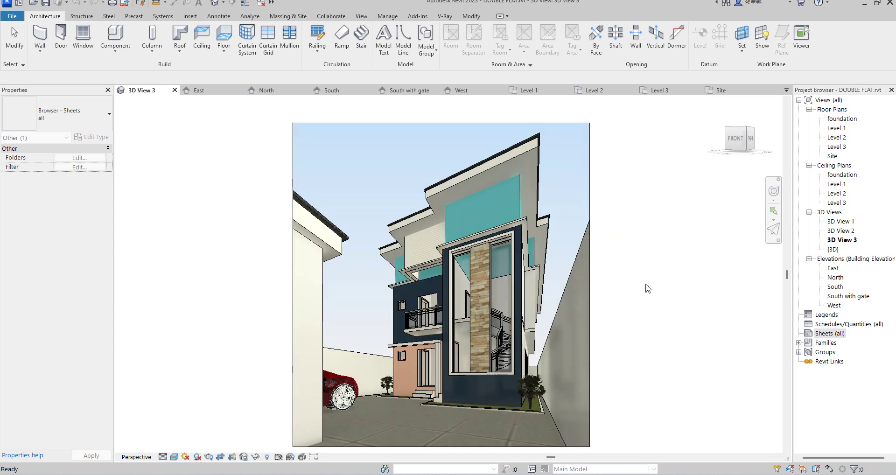
scroll(648, 288, down, 2)
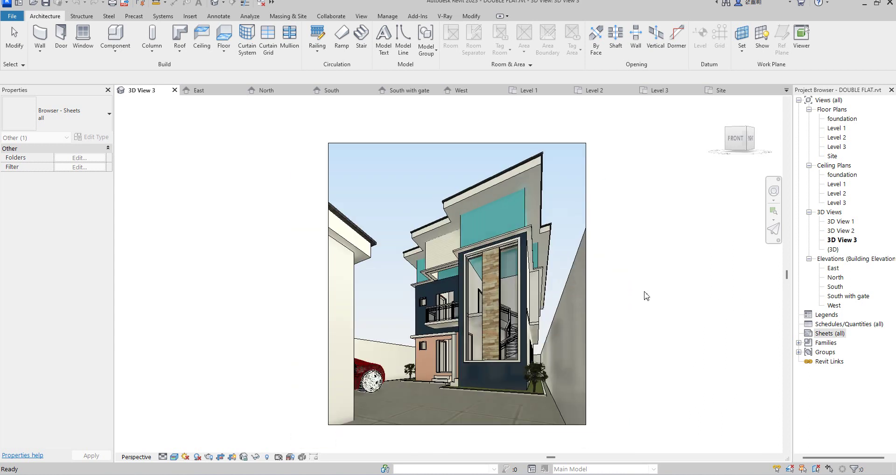
scroll(646, 295, up, 1)
scroll(445, 283, down, 3)
scroll(486, 287, up, 1)
scroll(484, 288, up, 2)
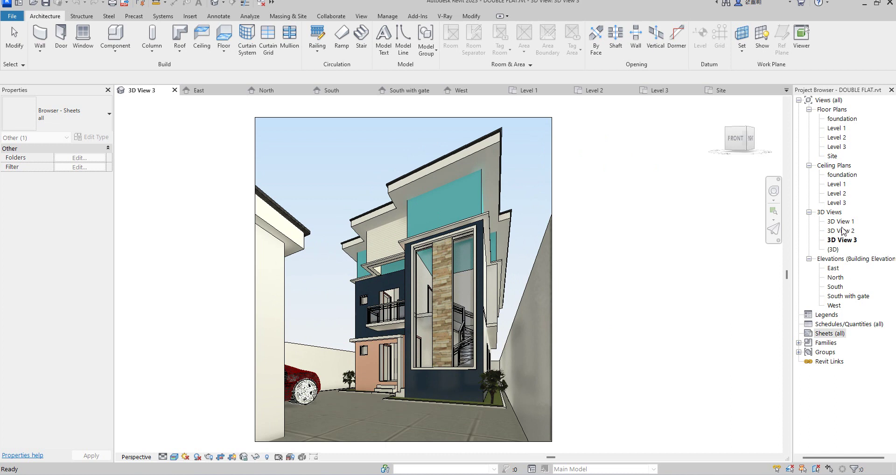
Review the East, South and South with gate elevations of the building one after another.
double_click(834, 269)
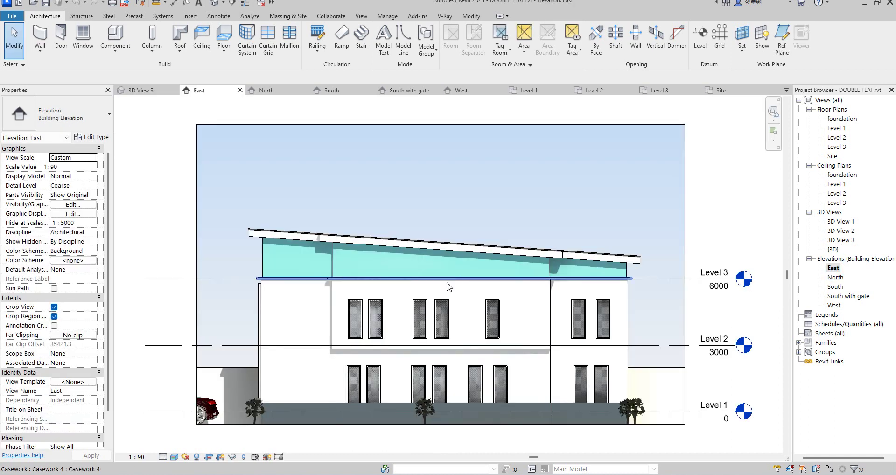
scroll(471, 342, down, 2)
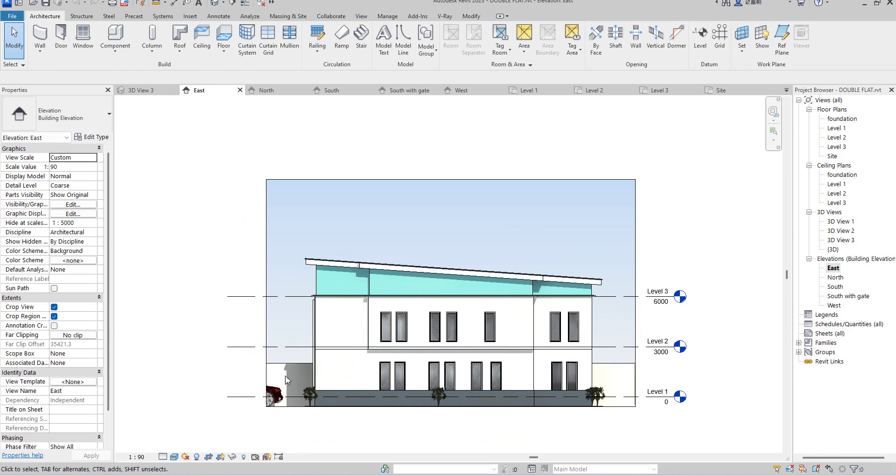
double_click(836, 288)
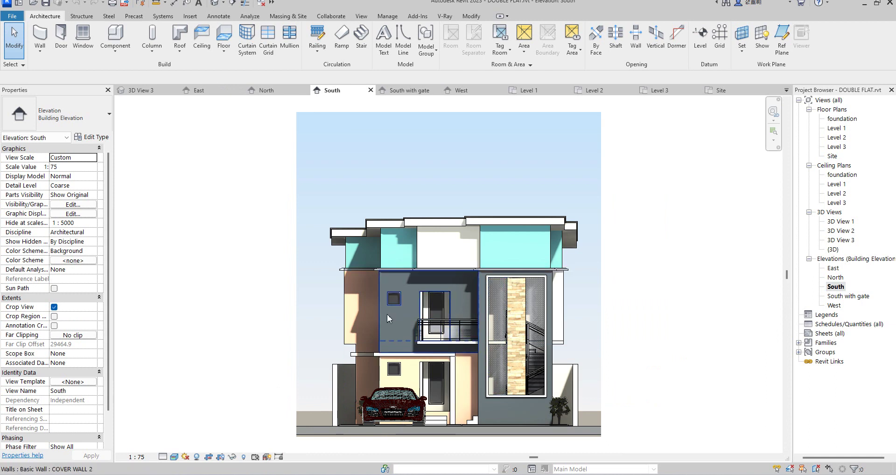
double_click(845, 297)
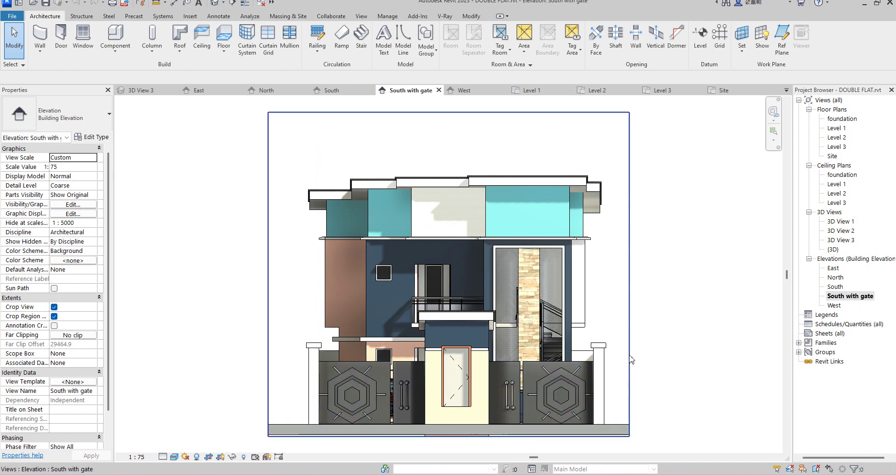
scroll(354, 360, down, 2)
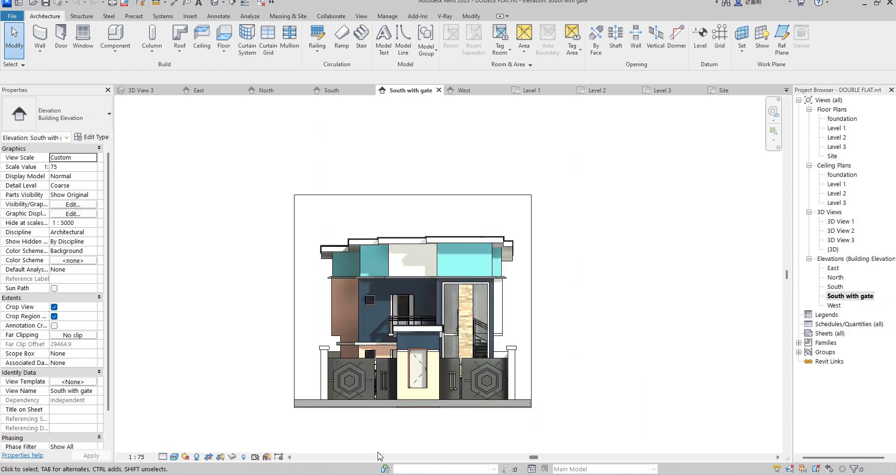
scroll(385, 388, up, 2)
scroll(547, 290, up, 1)
scroll(487, 278, down, 3)
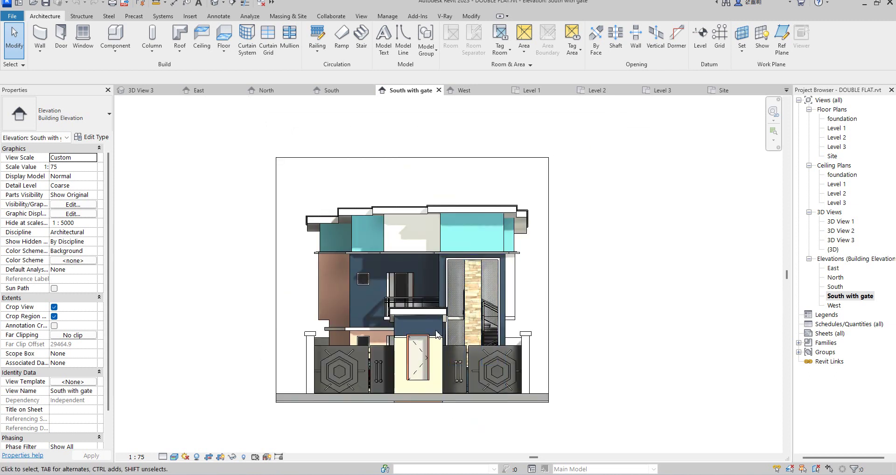
scroll(439, 289, up, 2)
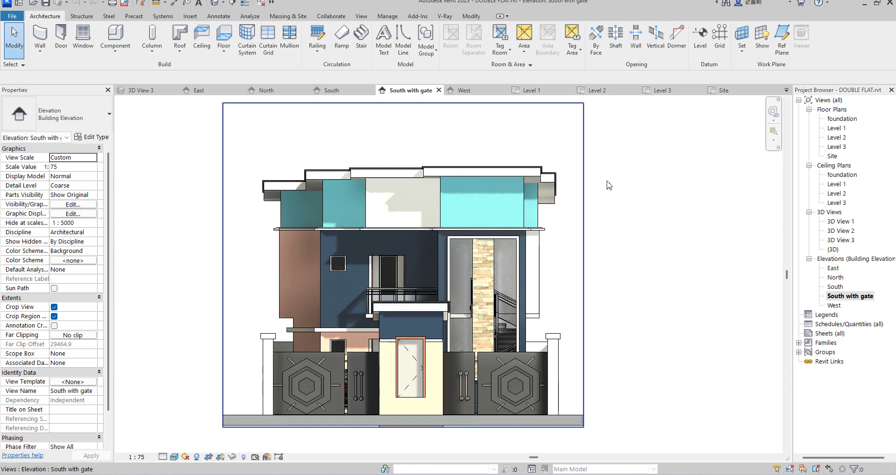
Open the Level 1 floor plan and examine its room layout, dimensions and site boundary.
double_click(843, 127)
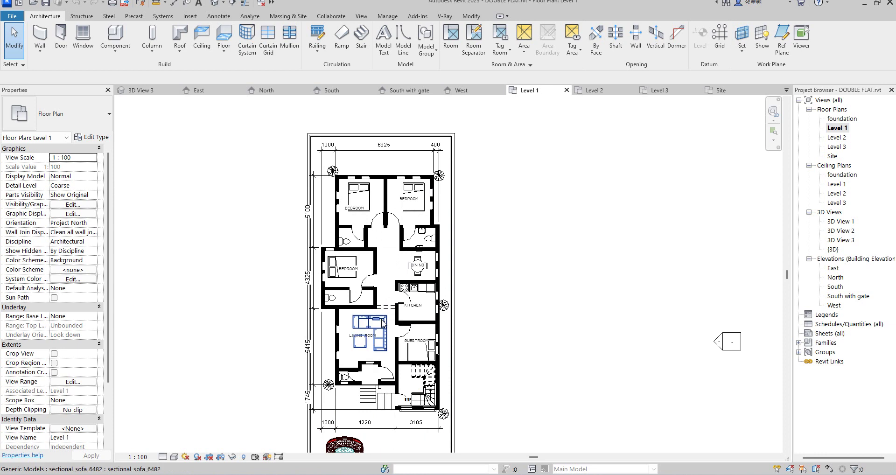
scroll(404, 234, up, 3)
scroll(410, 215, down, 2)
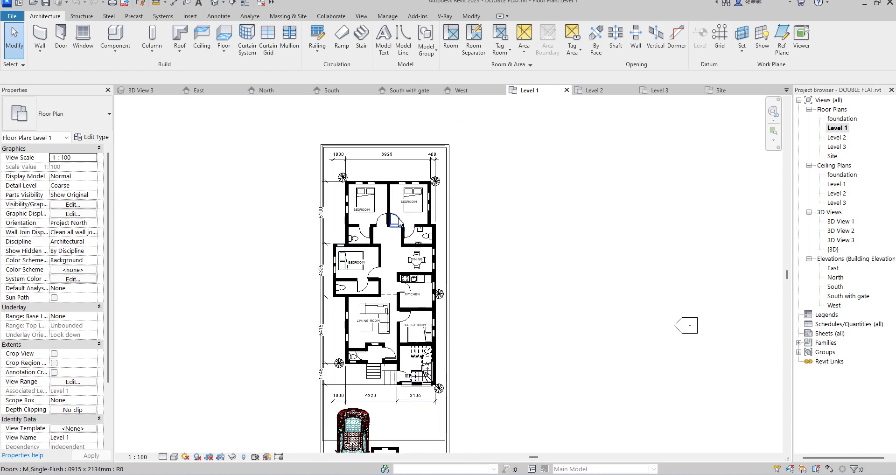
scroll(346, 259, up, 1)
scroll(327, 292, down, 2)
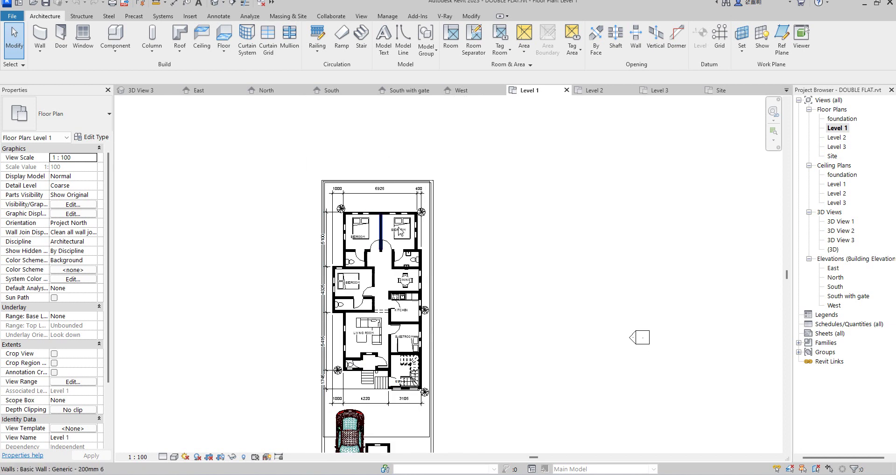
scroll(329, 350, up, 2)
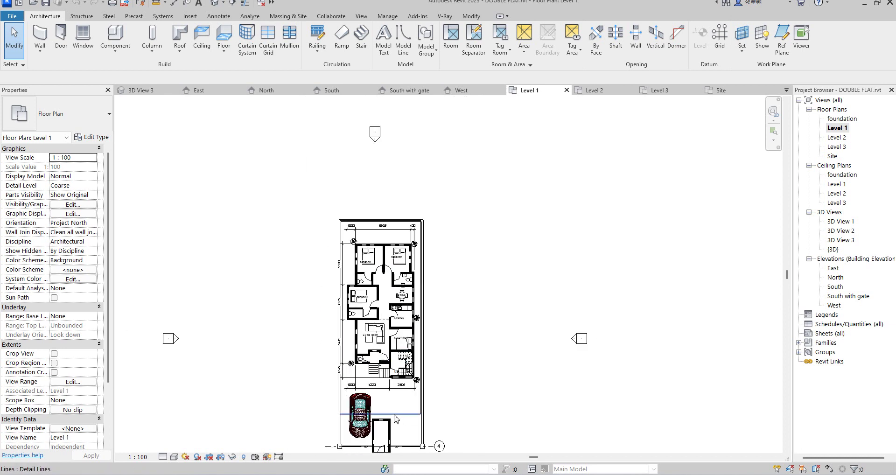
scroll(464, 362, down, 1)
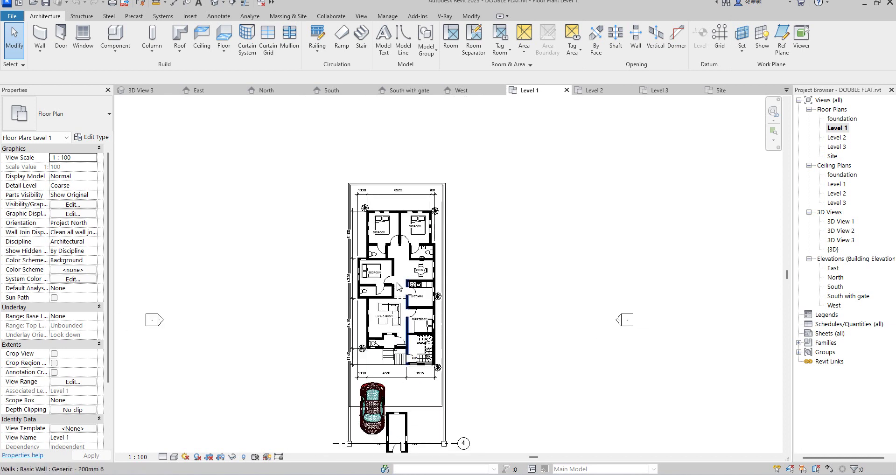
scroll(478, 333, up, 2)
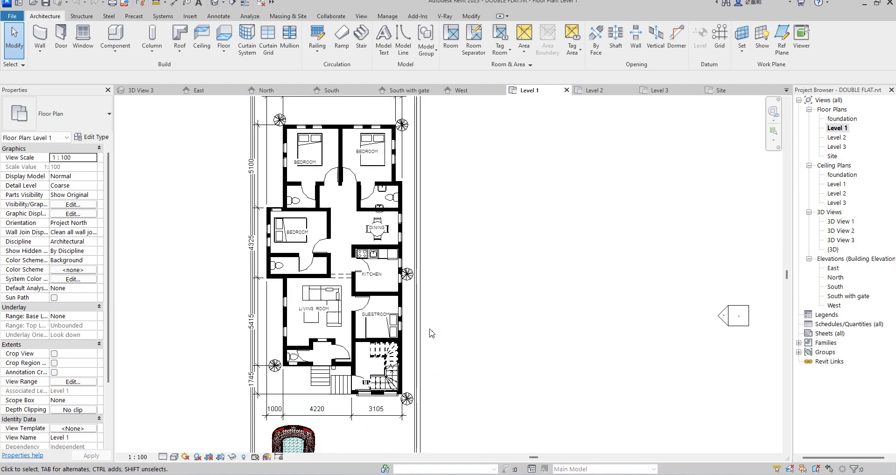
scroll(428, 332, down, 3)
scroll(446, 294, up, 1)
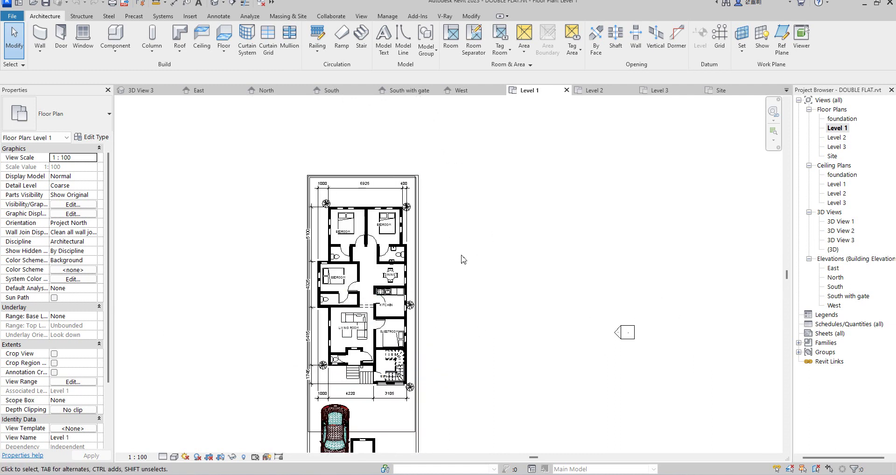
scroll(470, 262, down, 2)
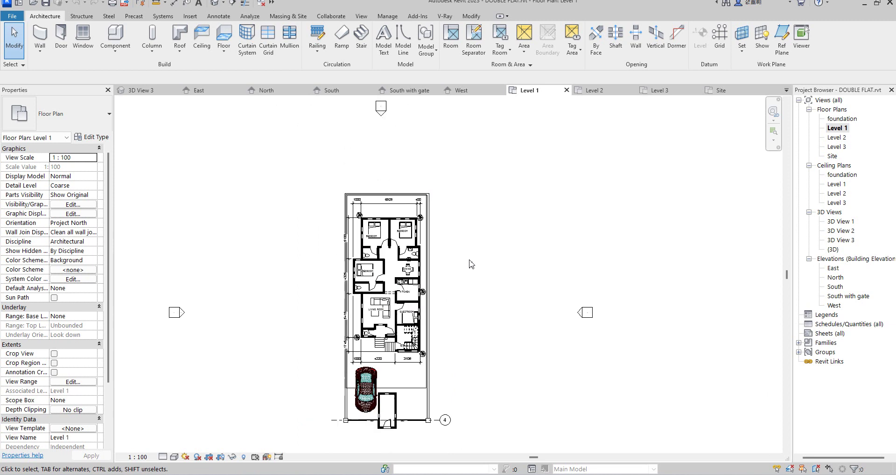
scroll(417, 341, up, 4)
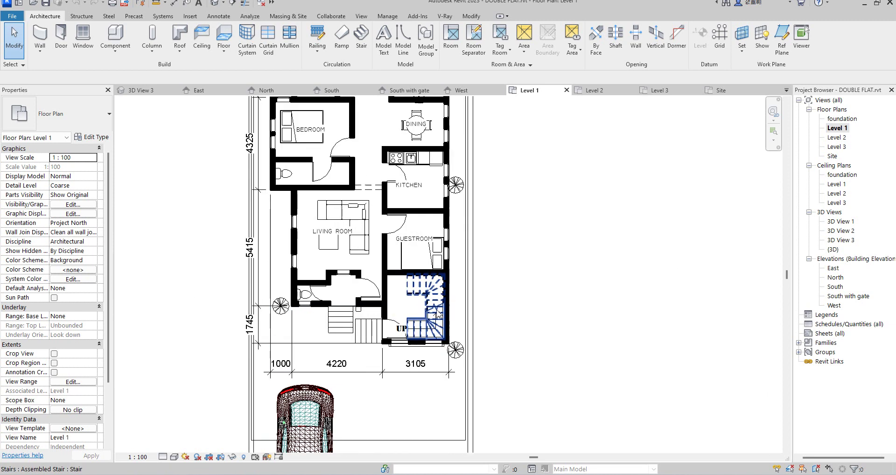
scroll(503, 307, down, 3)
scroll(519, 305, down, 1)
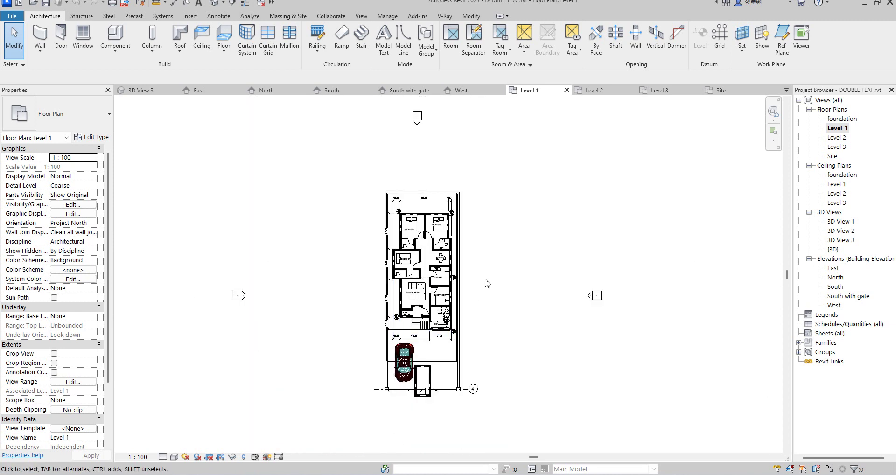
scroll(487, 282, up, 1)
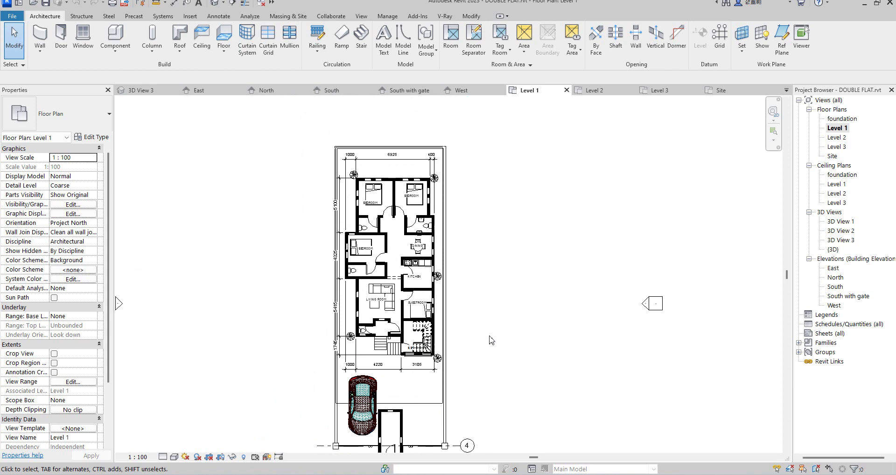
scroll(490, 339, down, 2)
scroll(460, 276, up, 1)
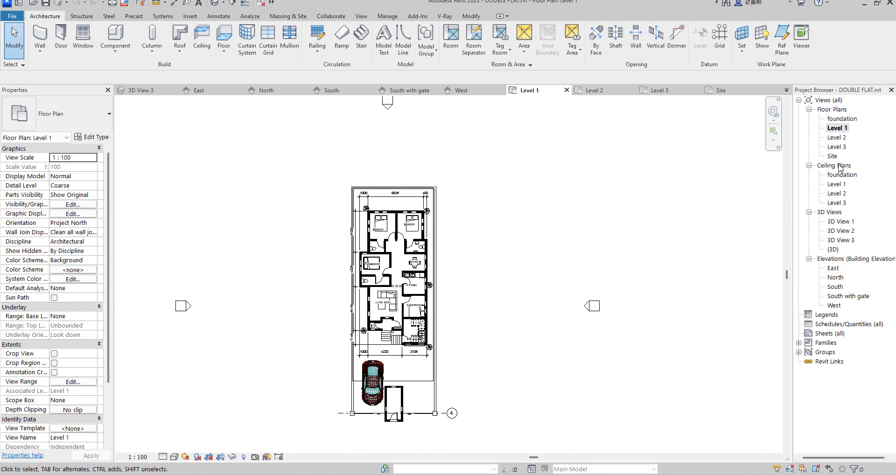
Open the default {3D} view and examine the building and gatehouse, including from the top front-left corner.
double_click(833, 249)
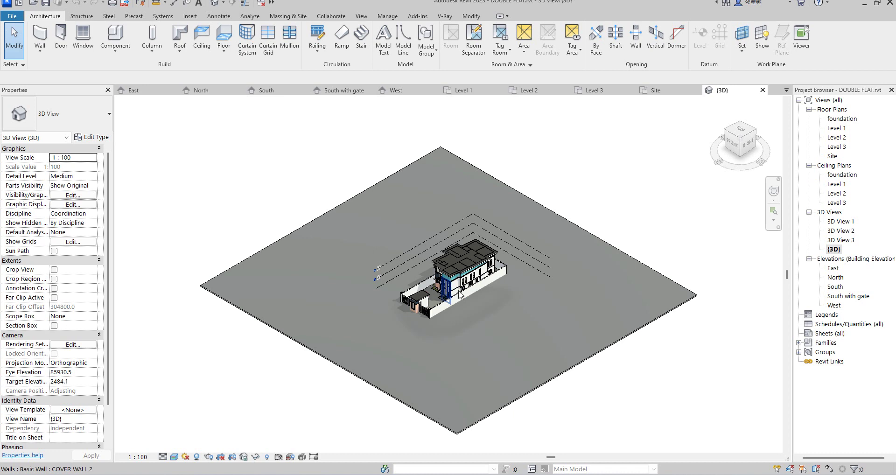
scroll(475, 249, up, 3)
scroll(490, 327, up, 5)
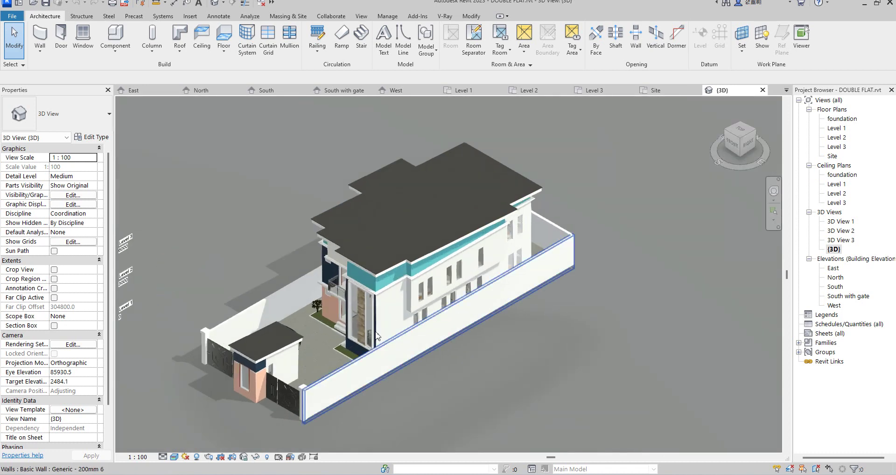
scroll(432, 257, down, 3)
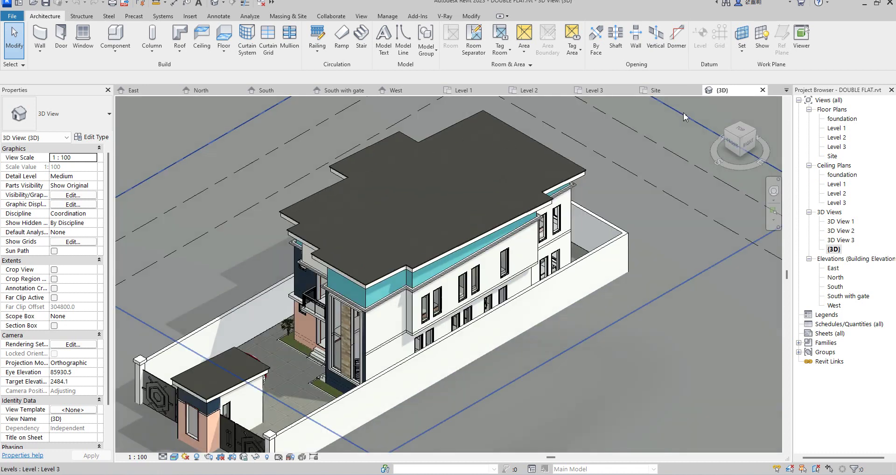
click(727, 134)
scroll(455, 305, up, 5)
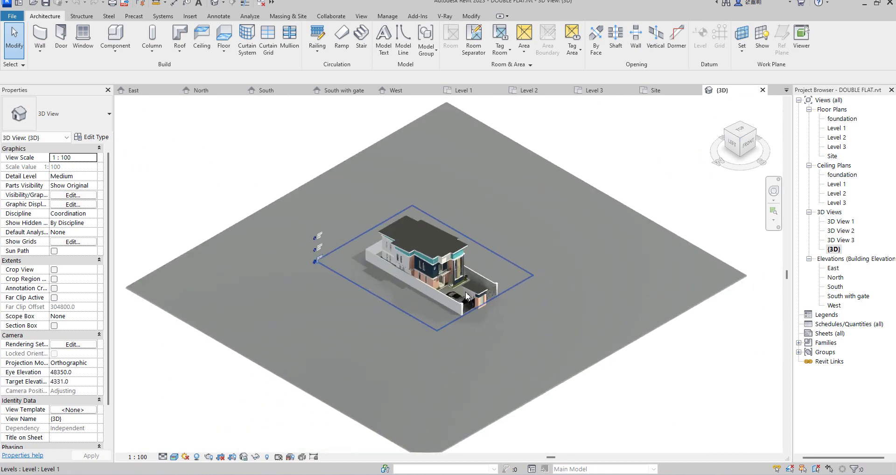
scroll(290, 254, up, 4)
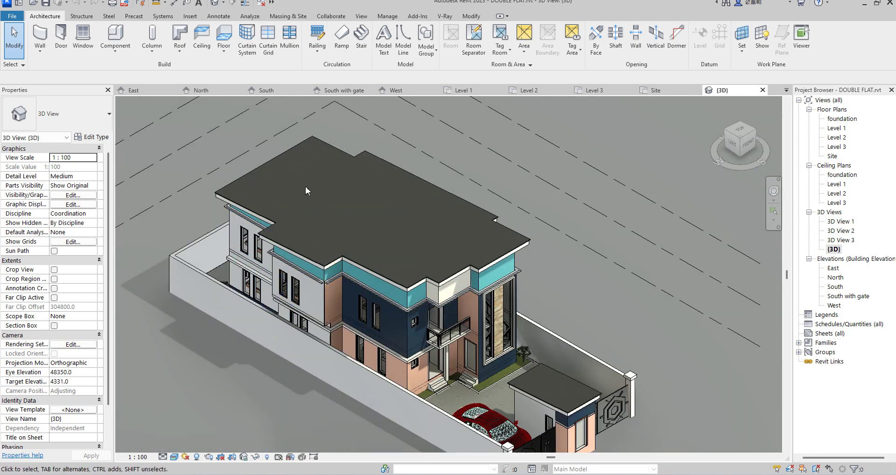
scroll(367, 289, down, 2)
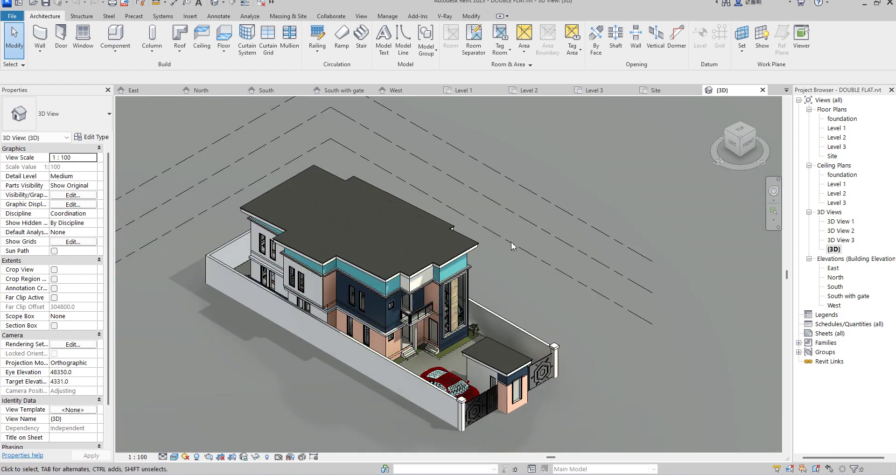
scroll(458, 308, up, 3)
scroll(501, 282, down, 2)
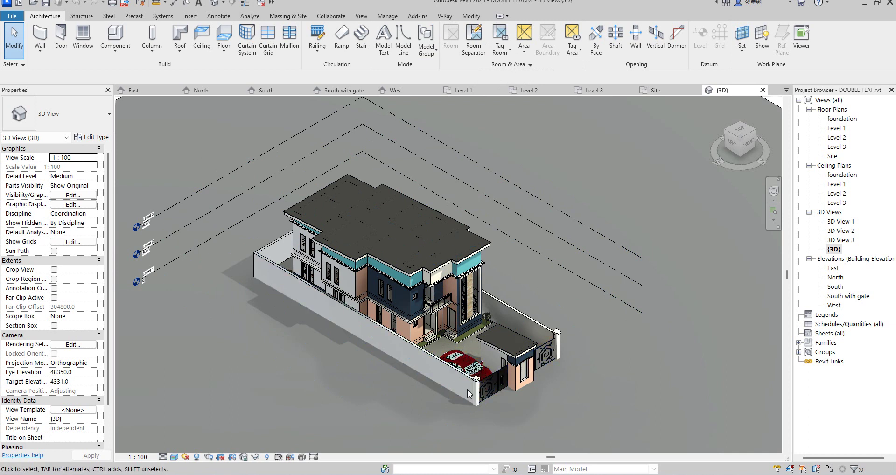
scroll(513, 391, up, 3)
scroll(514, 390, down, 2)
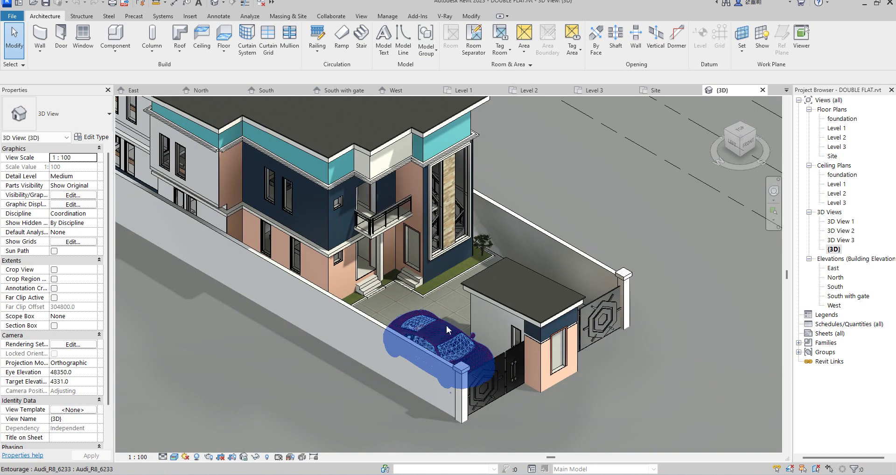
scroll(447, 326, down, 2)
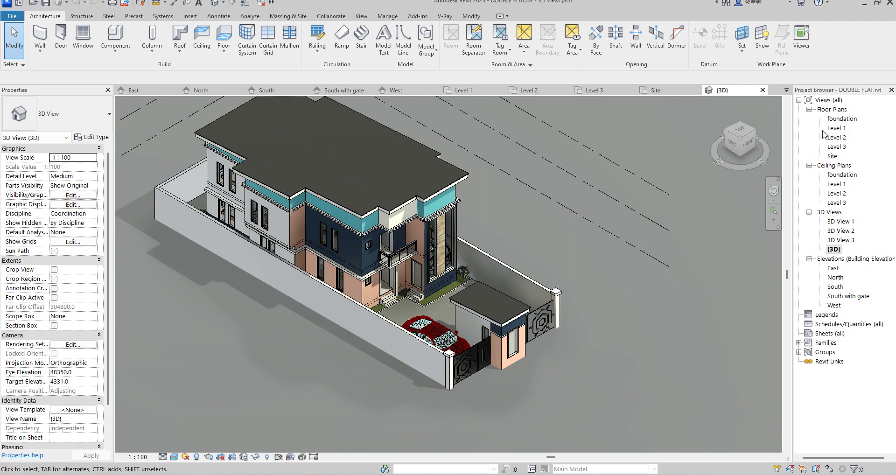
Open the Level 1 floor plan and create a new sheet with the A3 metric titleblock.
double_click(837, 128)
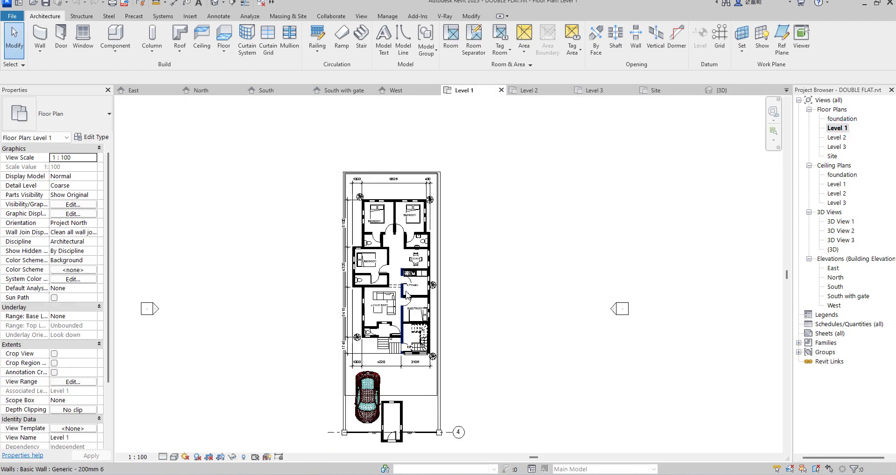
scroll(373, 179, down, 3)
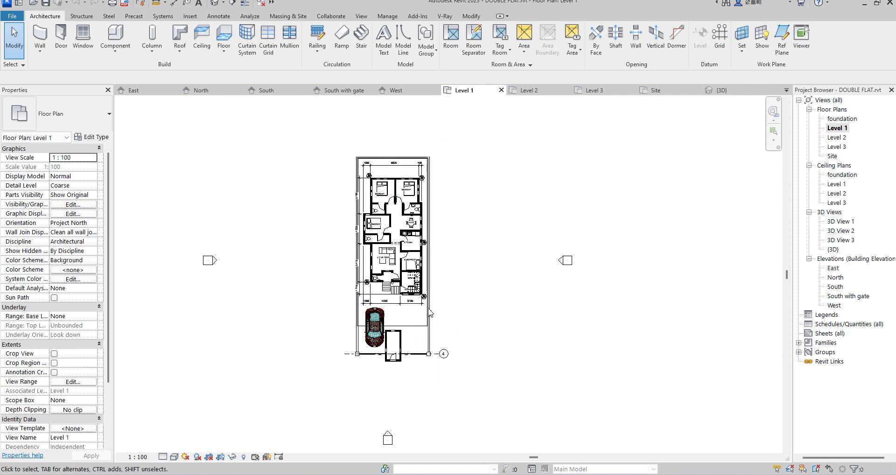
click(827, 334)
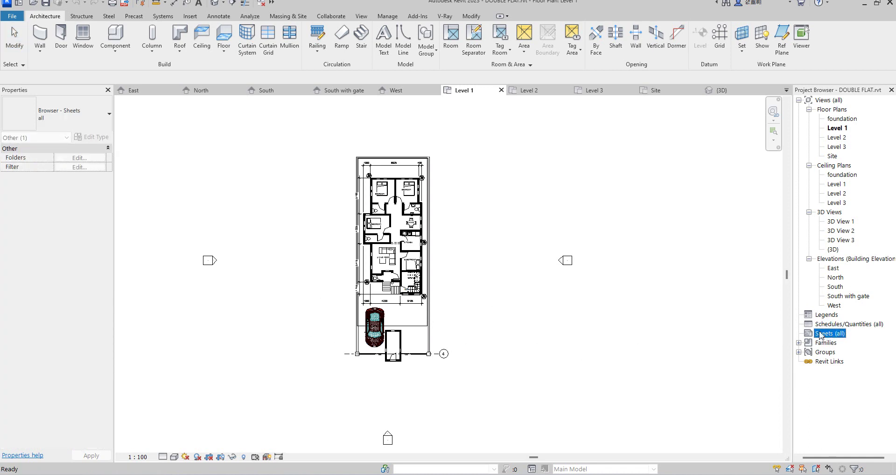
right_click(825, 335)
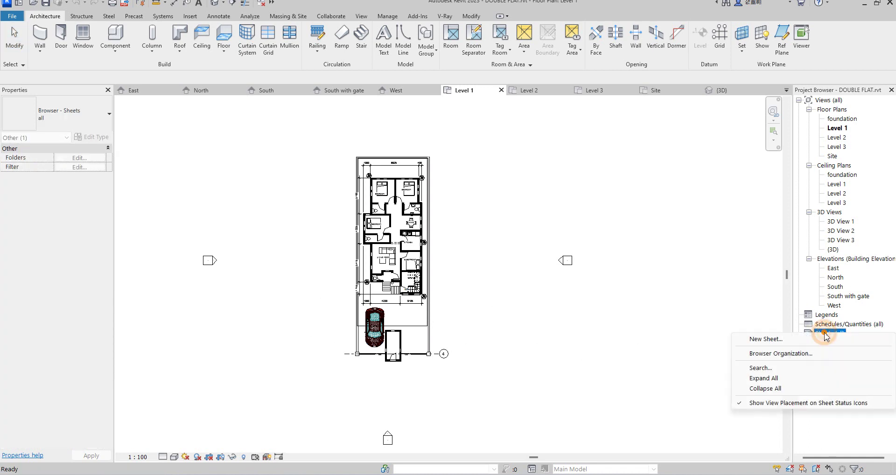
click(773, 340)
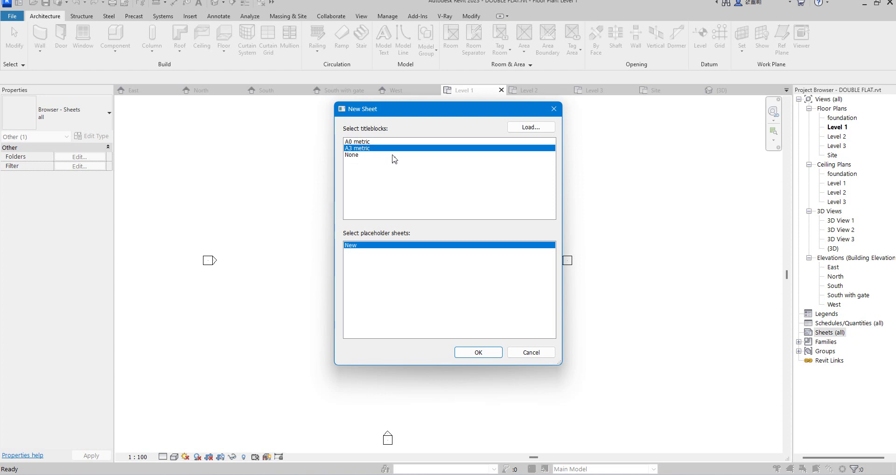
click(531, 127)
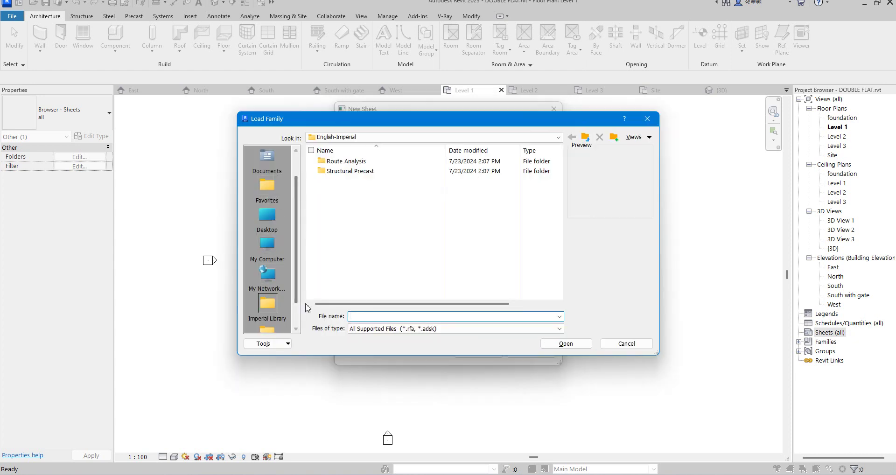
click(655, 122)
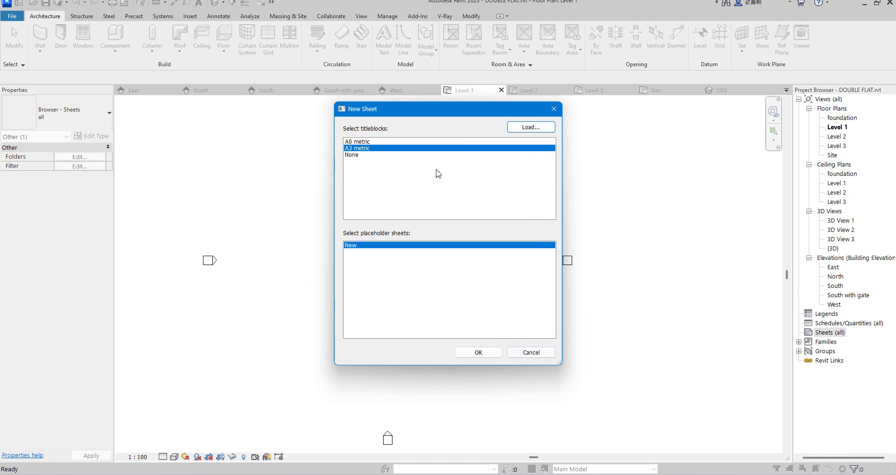
click(479, 353)
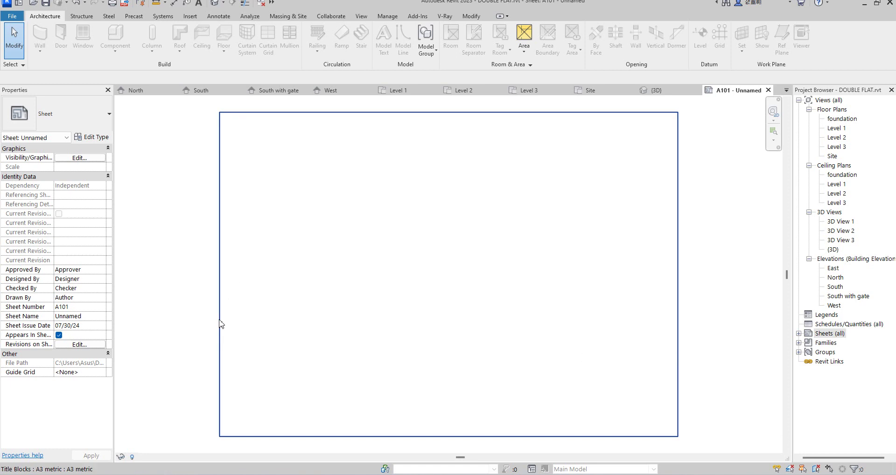
Open the new sheet's A3 metric titleblock family for editing.
scroll(224, 332, down, 2)
scroll(224, 332, down, 2)
scroll(219, 324, up, 1)
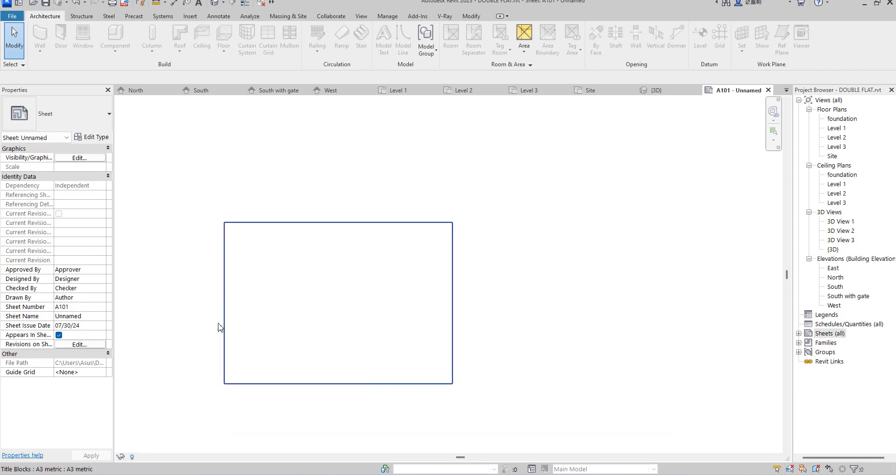
scroll(228, 331, down, 2)
scroll(250, 343, up, 2)
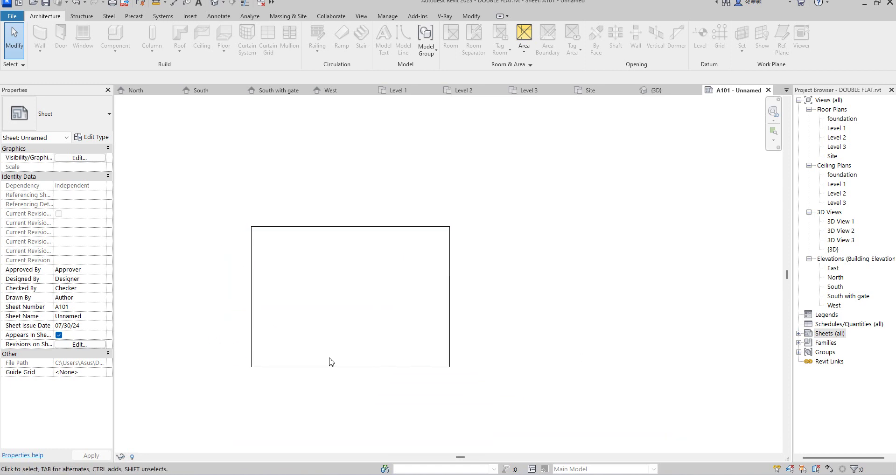
scroll(499, 268, down, 2)
scroll(430, 290, up, 3)
scroll(242, 302, up, 2)
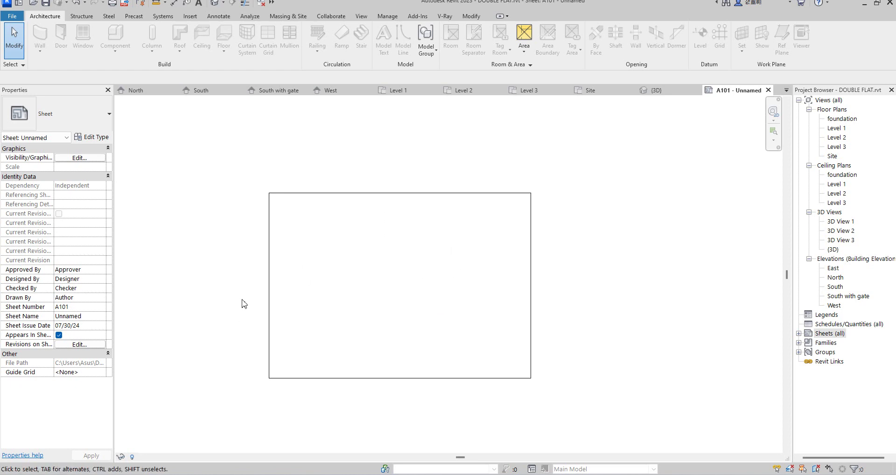
click(276, 306)
click(431, 46)
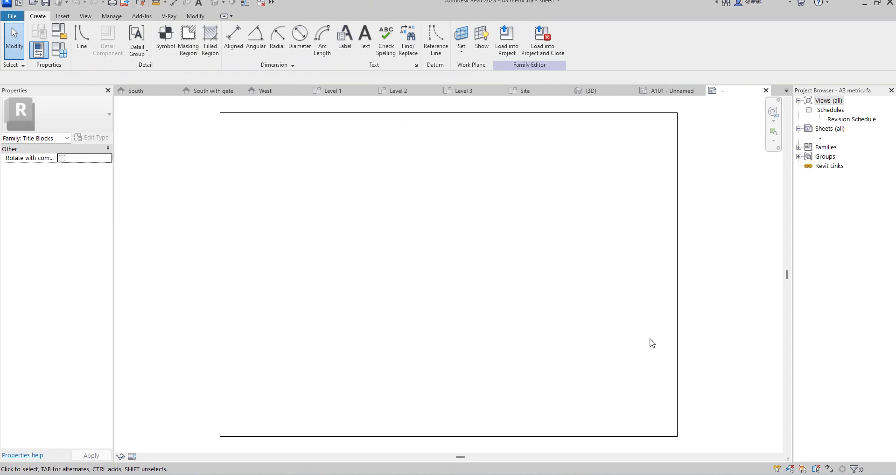
Draw a full-width line near the titleblock's bottom edge and split the strip with two vertical lines into cells about 150, 140 and 130 mm wide.
click(83, 46)
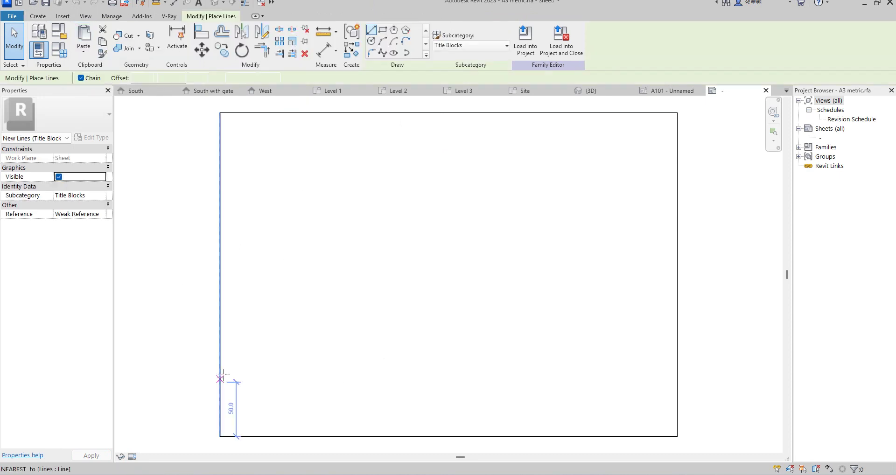
click(220, 377)
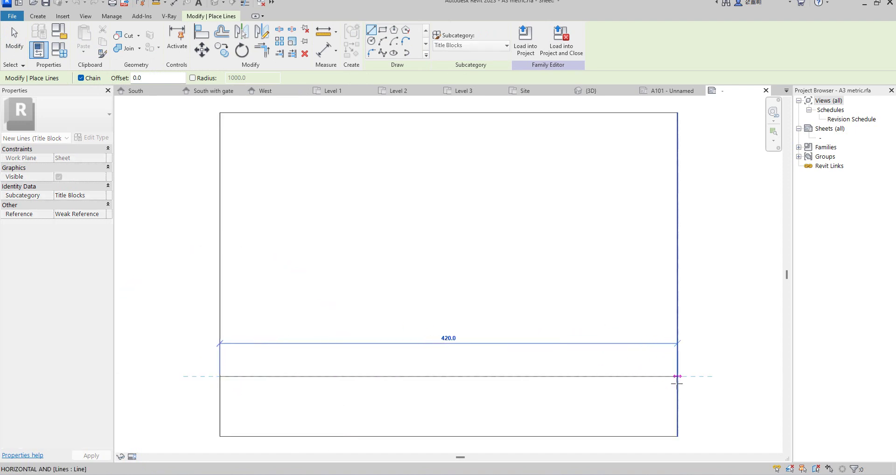
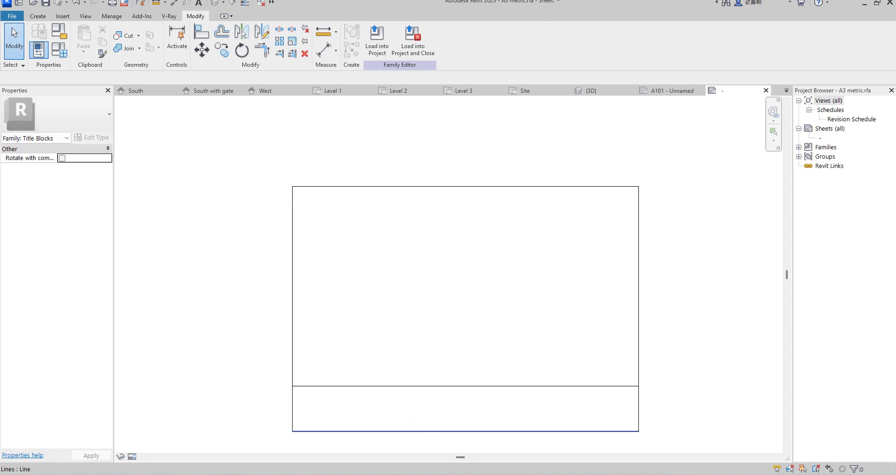
click(38, 16)
click(81, 39)
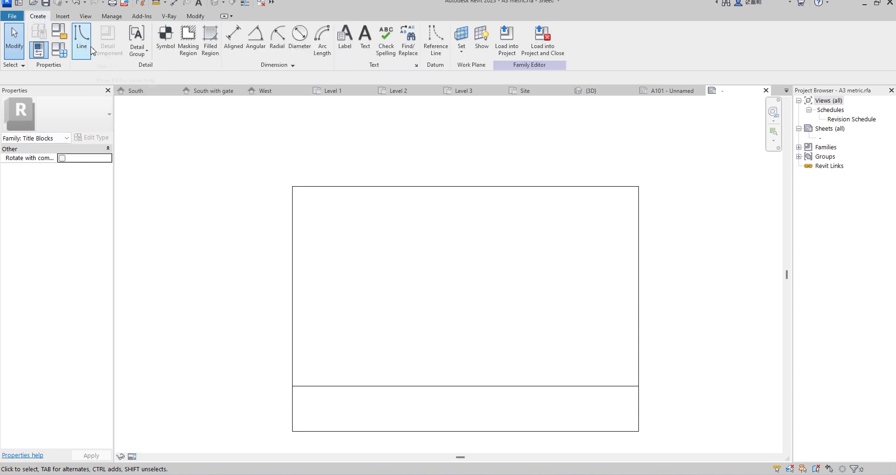
click(417, 386)
click(419, 430)
key(Escape)
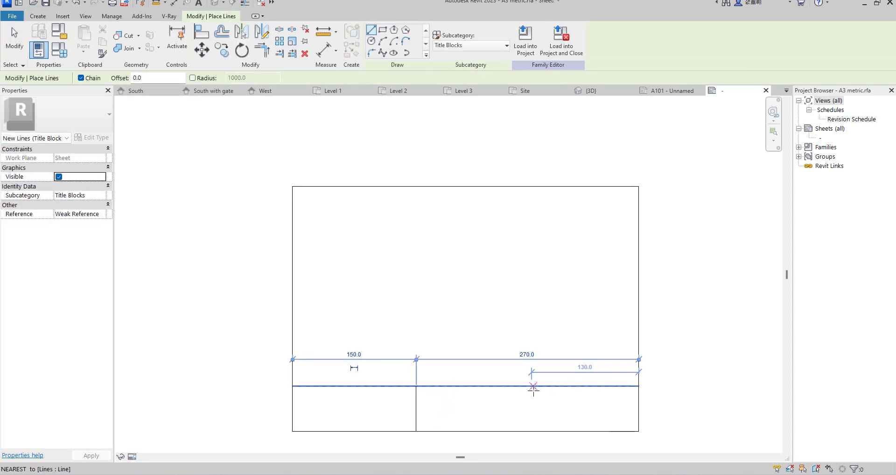
click(532, 386)
click(532, 431)
key(Escape)
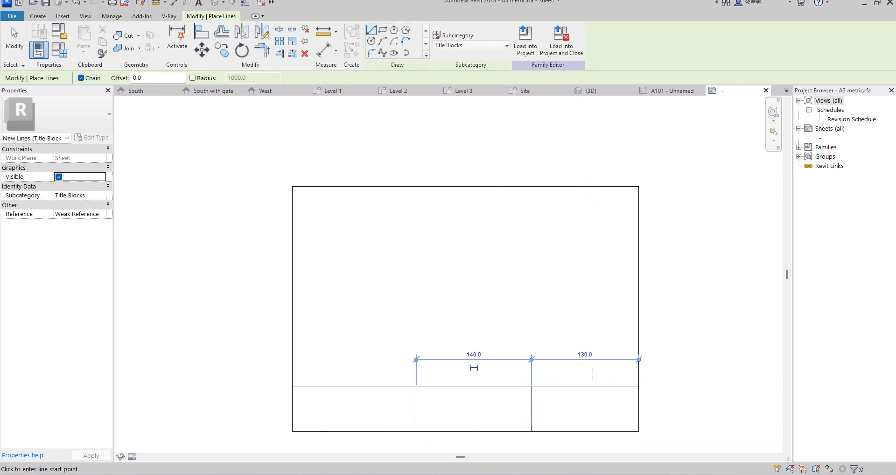
Divide the middle cell of the bottom strip with a 140 mm horizontal line at mid-height.
scroll(448, 314, down, 4)
scroll(488, 362, up, 2)
scroll(488, 362, up, 1)
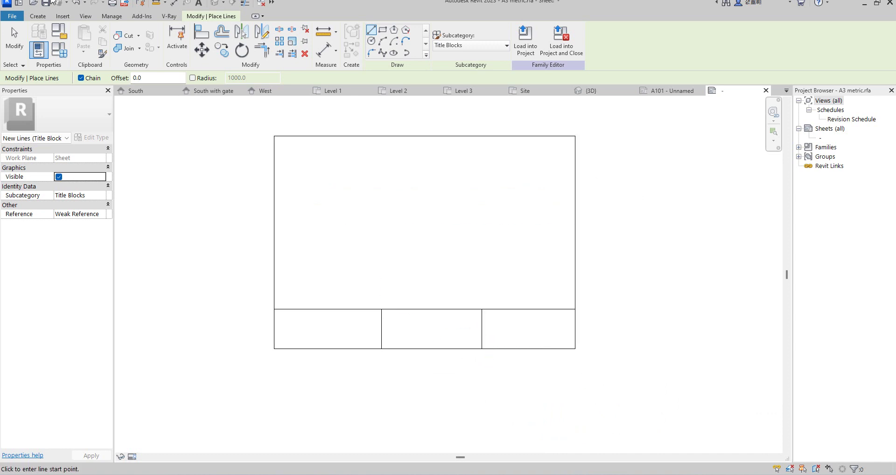
scroll(392, 338, up, 2)
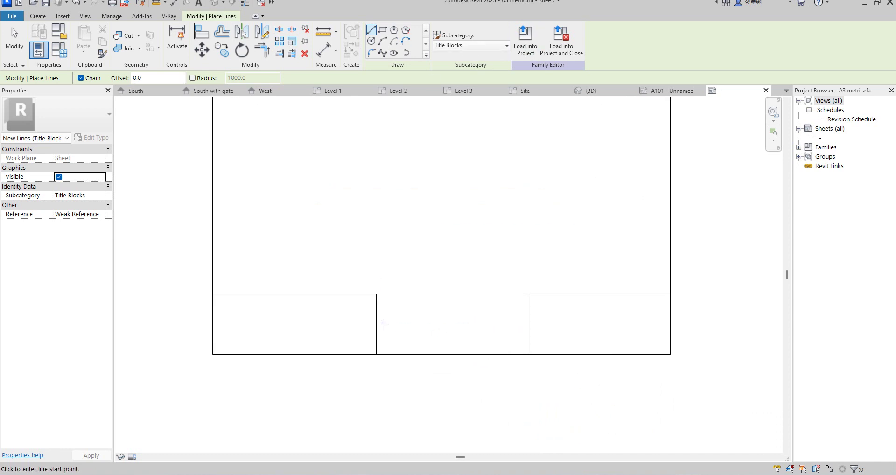
click(376, 324)
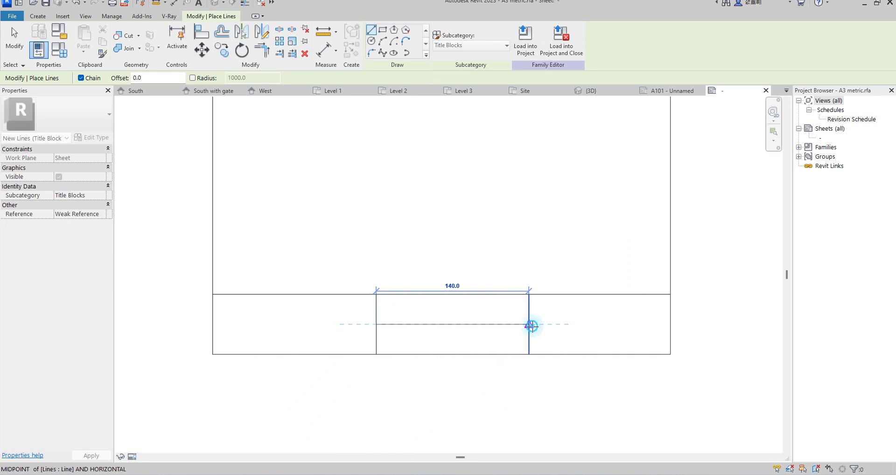
click(529, 324)
key(Escape)
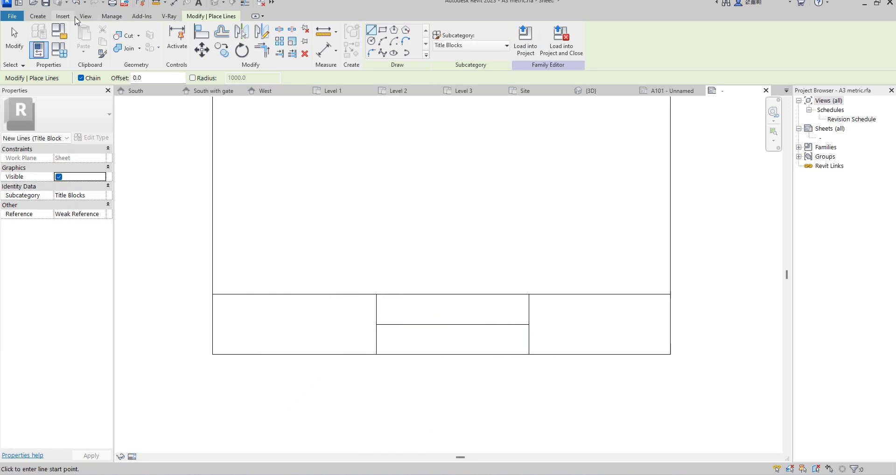
Place a 5 mm label with the Scale parameter in the left cell of the titleblock strip.
click(38, 16)
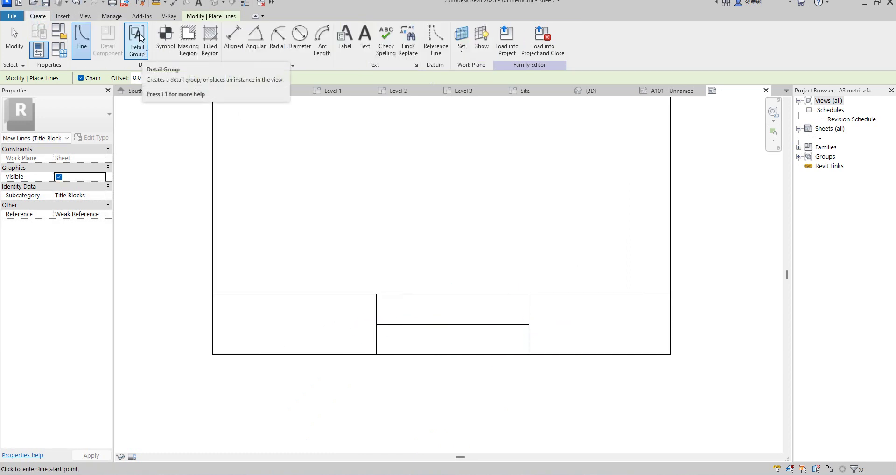
click(345, 38)
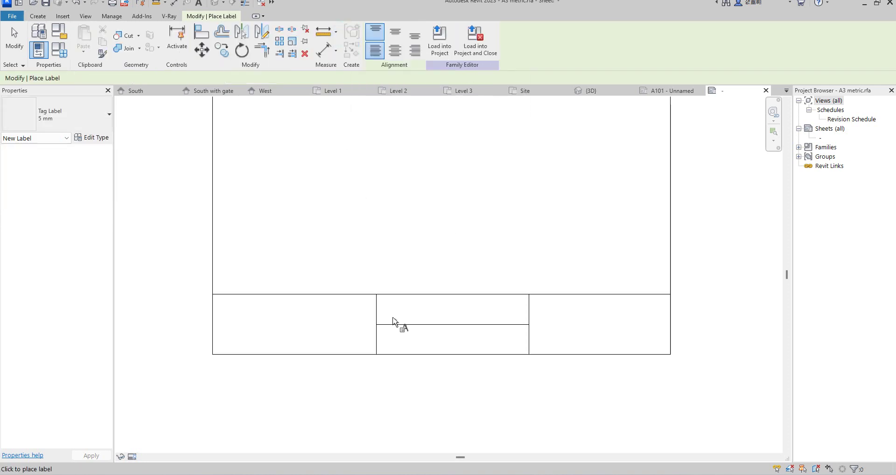
click(252, 320)
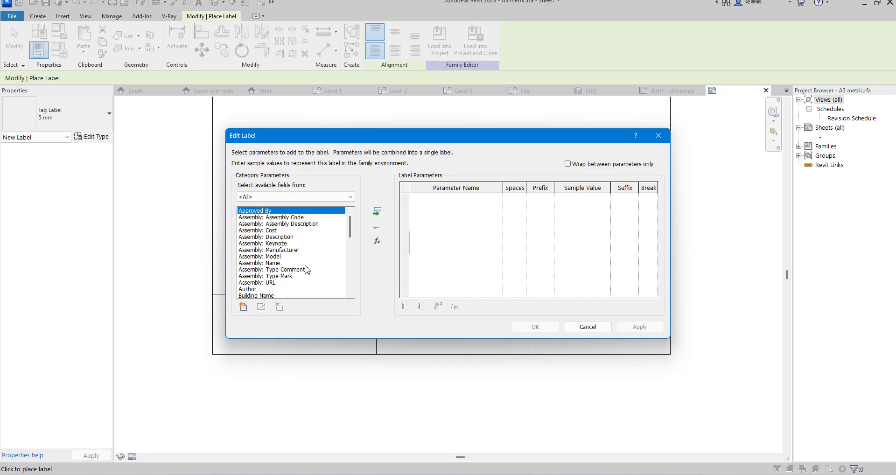
scroll(281, 226, down, 7)
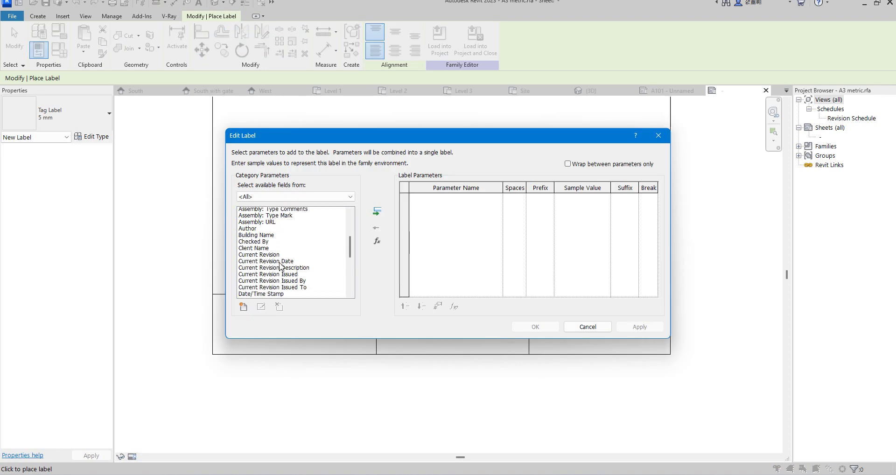
scroll(275, 264, down, 3)
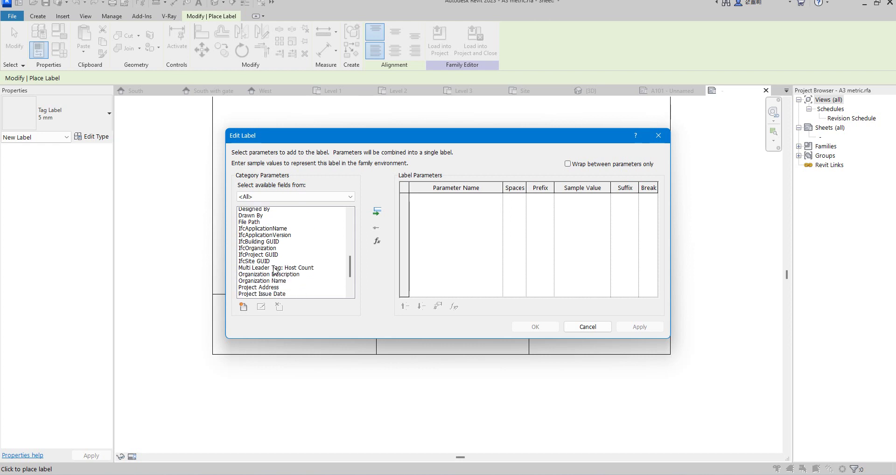
scroll(276, 290, down, 2)
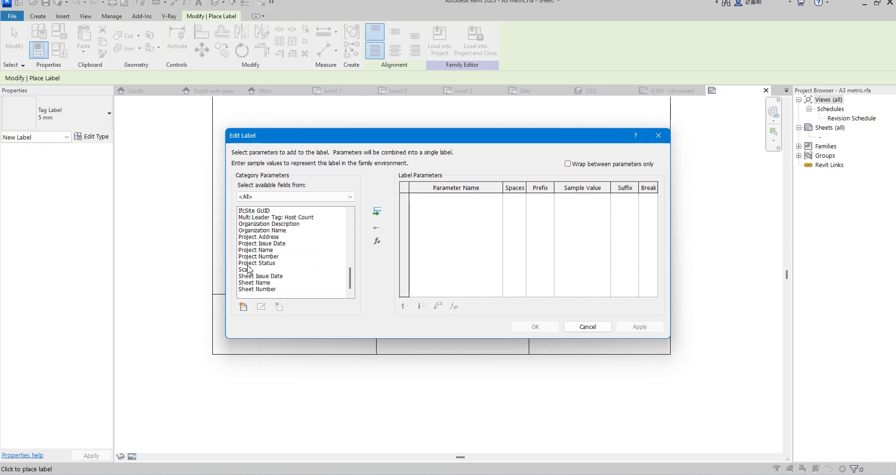
click(246, 271)
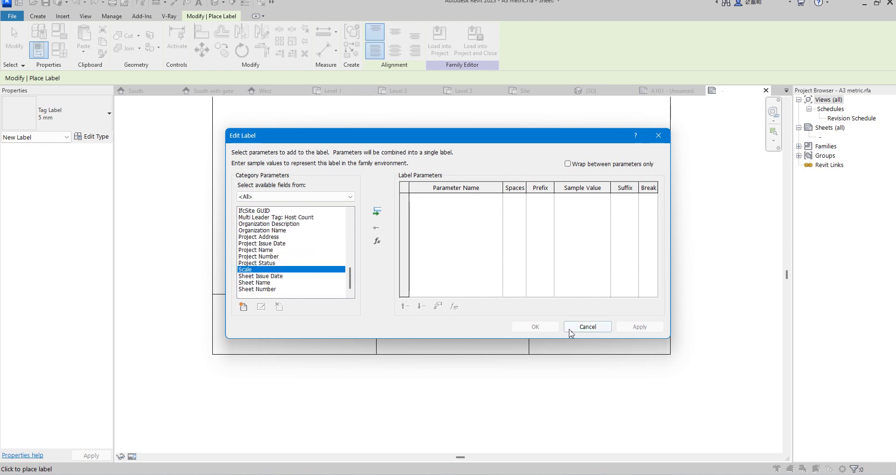
double_click(247, 270)
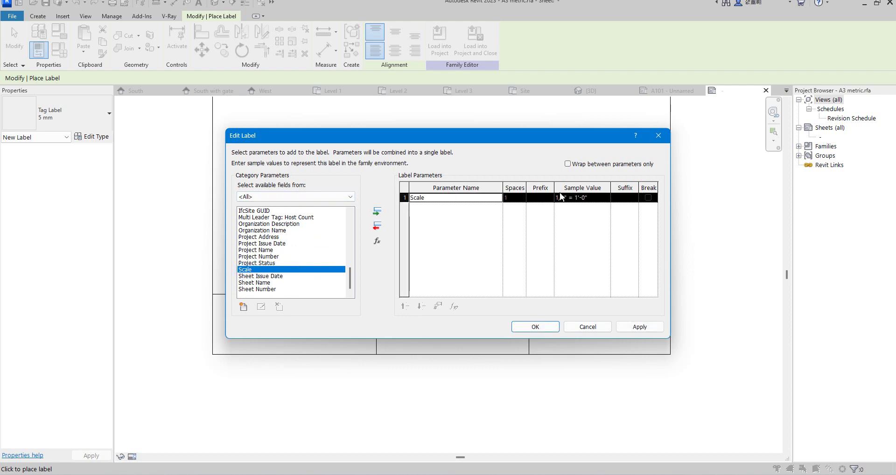
click(598, 197)
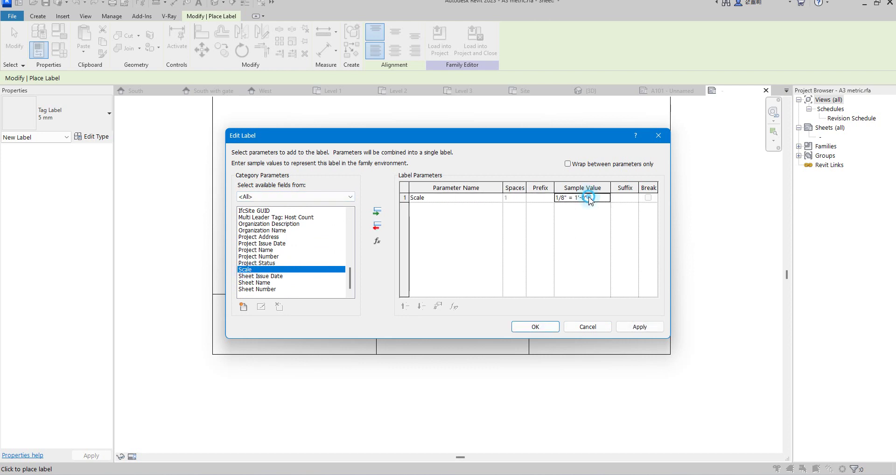
click(536, 326)
Move the Scale label into the bottom-left corner of the left titleblock cell.
click(254, 321)
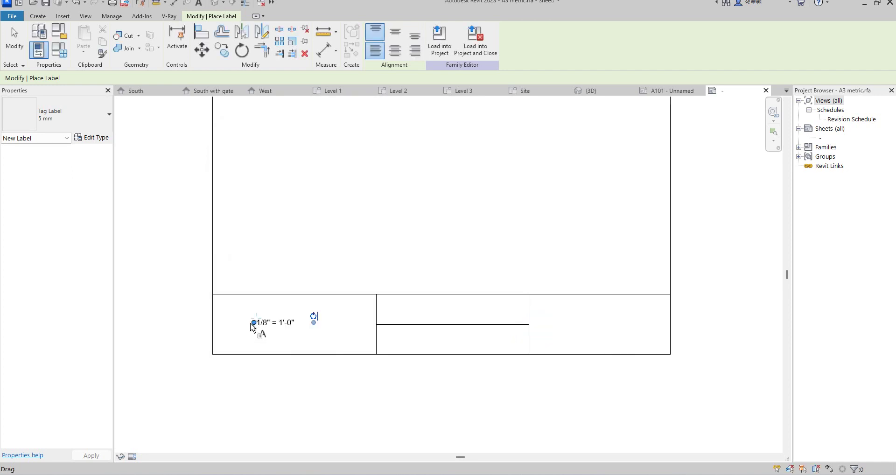
key(Escape)
key(Escape)
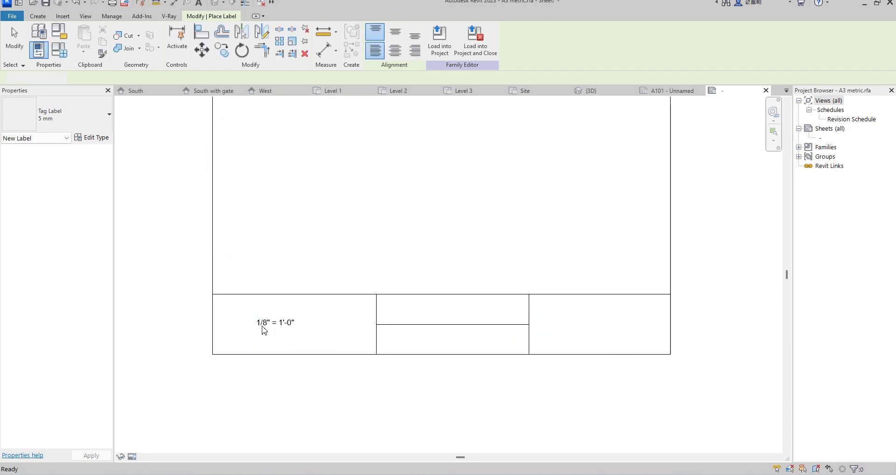
click(263, 327)
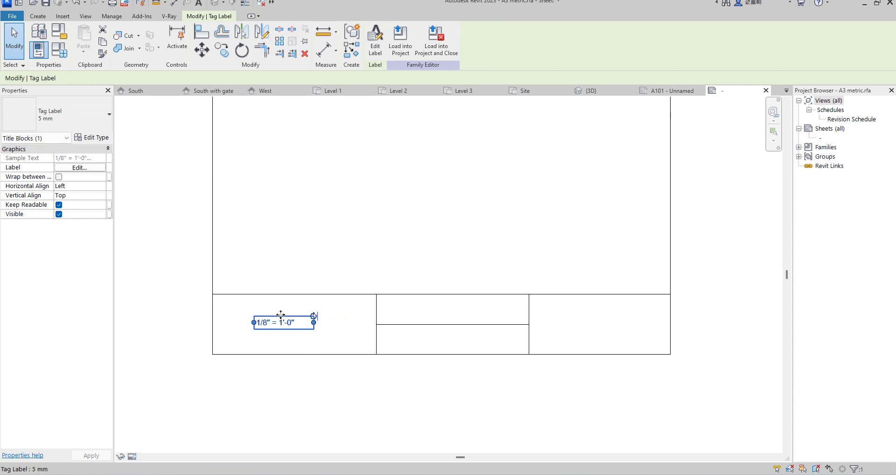
drag(279, 319, 242, 342)
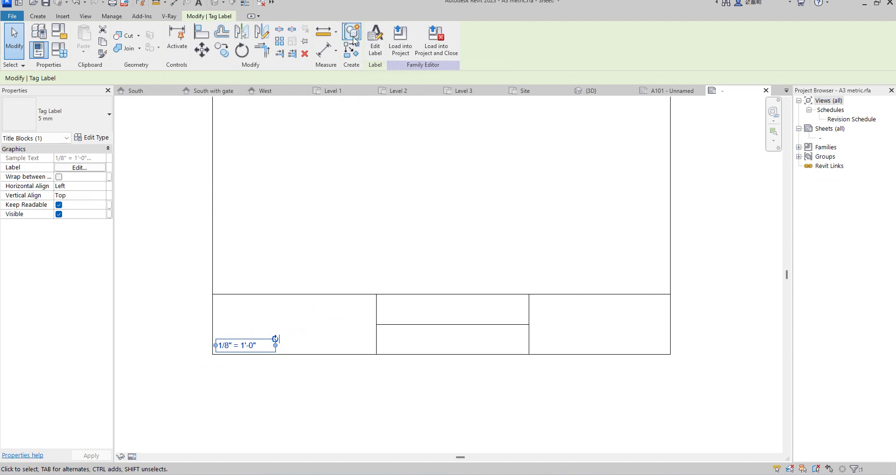
Add the text "scale" above the Scale label in the left titleblock cell.
click(39, 17)
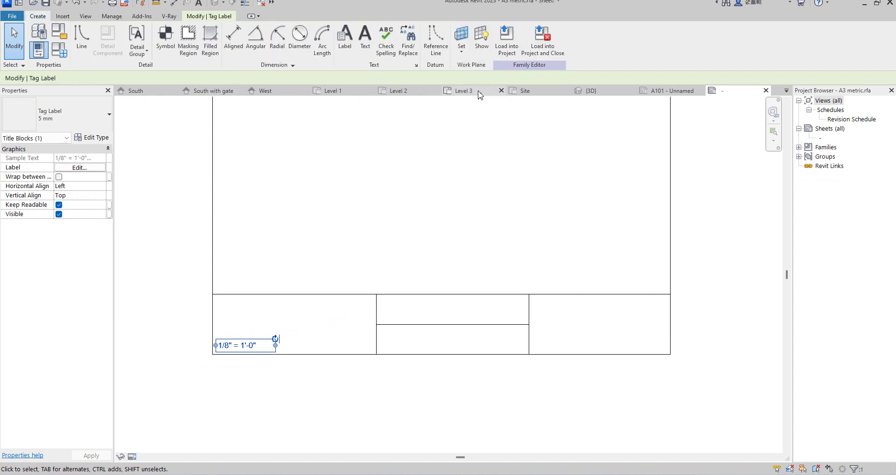
click(362, 37)
scroll(220, 337, up, 2)
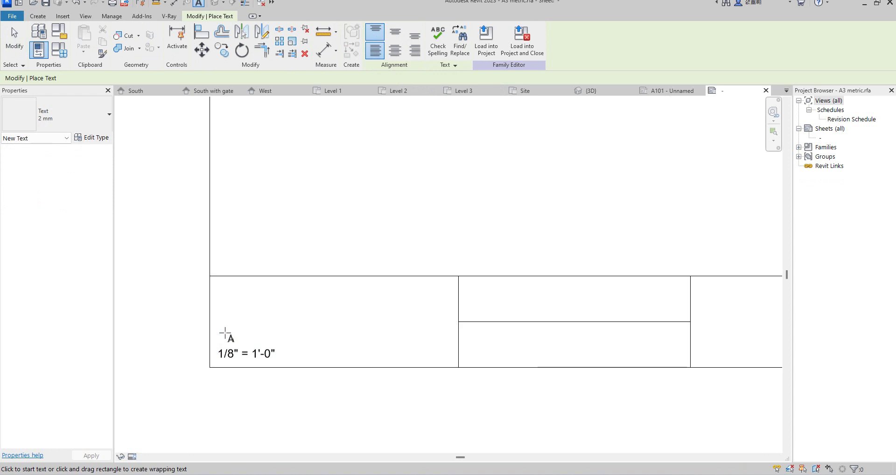
click(217, 328)
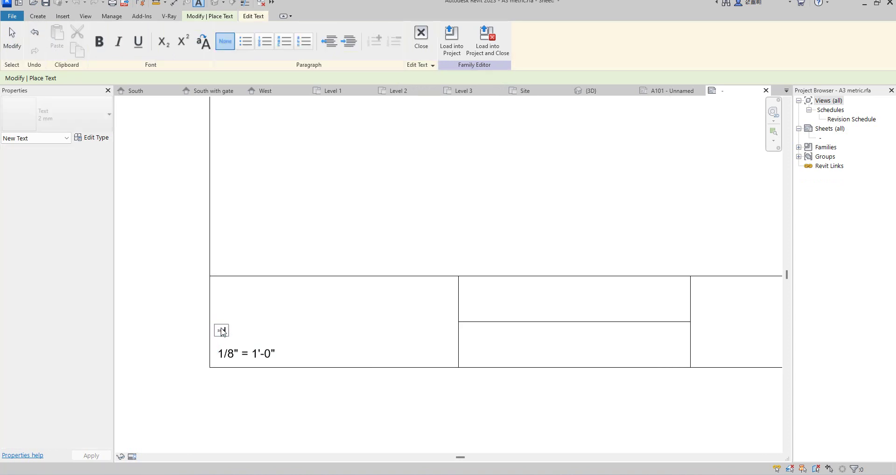
click(352, 331)
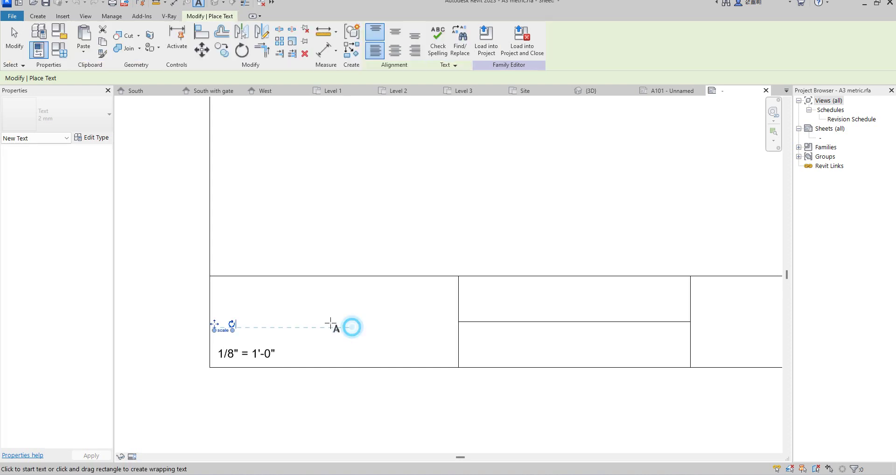
Set the text size of the "scale" note's type to 4 mm.
click(221, 332)
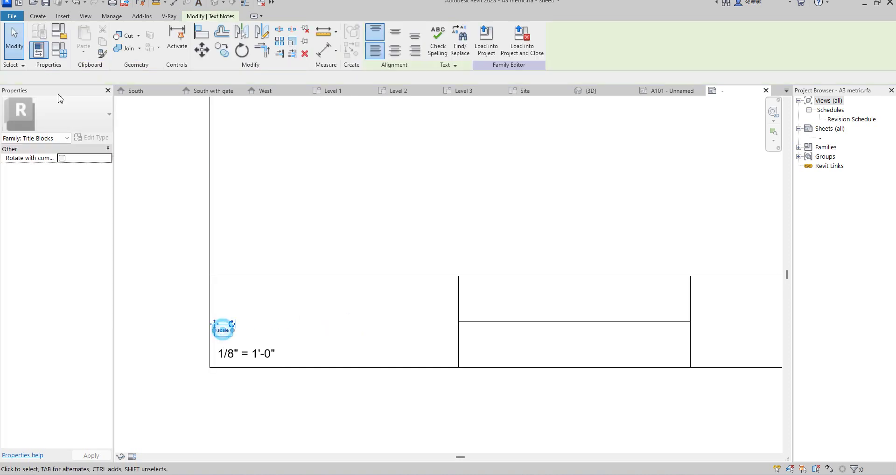
click(93, 137)
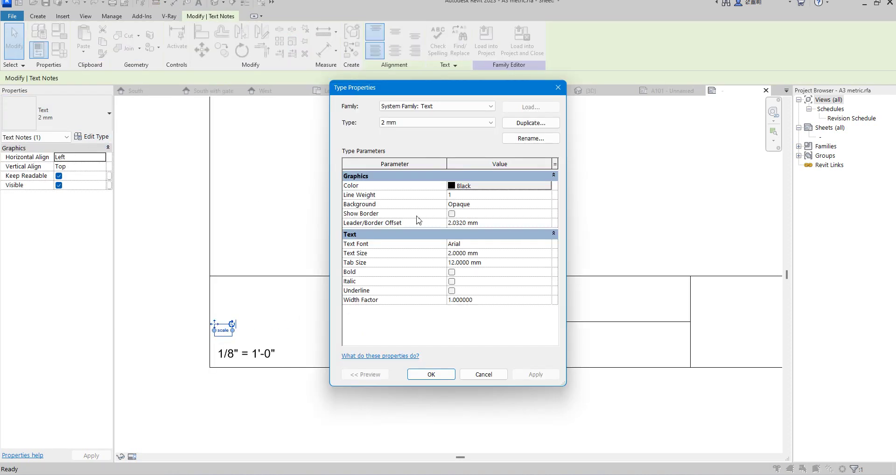
click(462, 253)
drag(451, 253, 437, 261)
text(3)
click(434, 376)
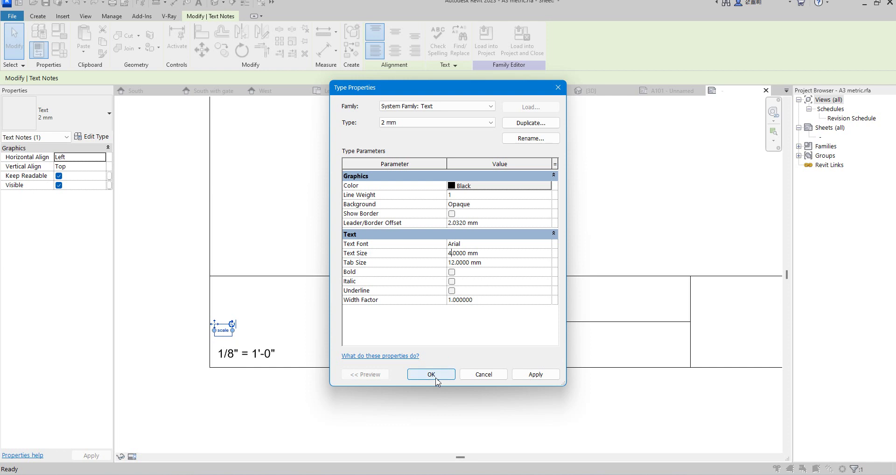
click(299, 312)
Place a 5 mm label with the Building Name parameter in the right cell of the titleblock strip.
scroll(283, 347, down, 3)
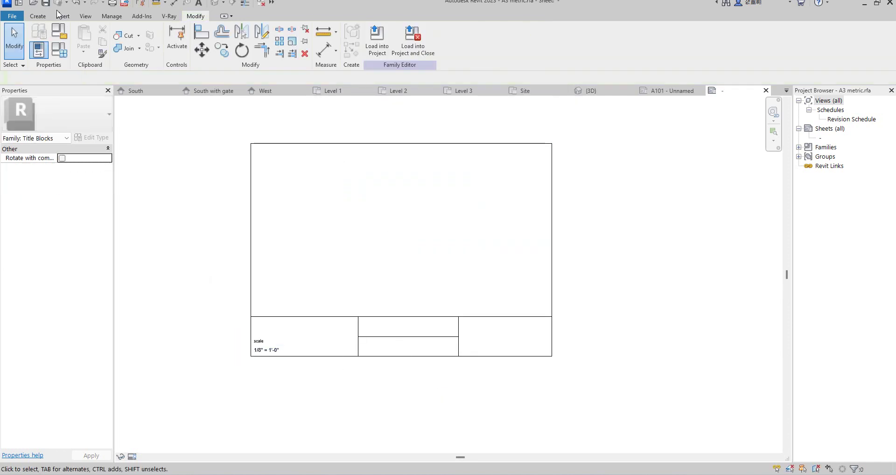
click(37, 21)
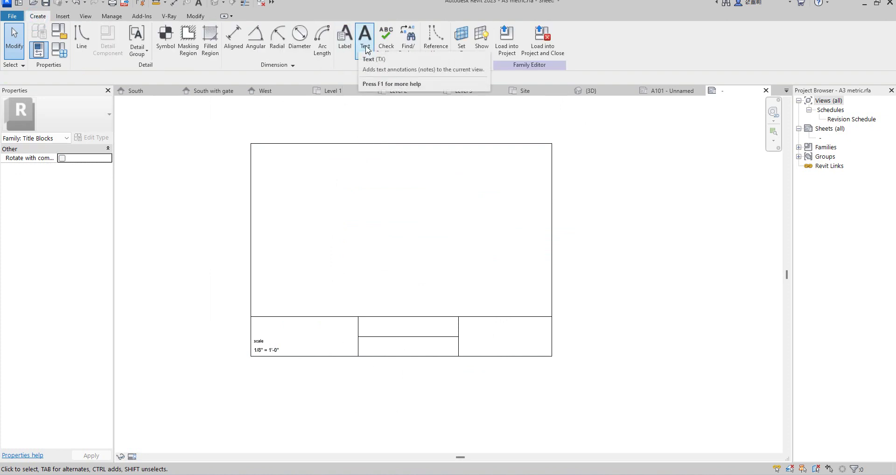
click(345, 39)
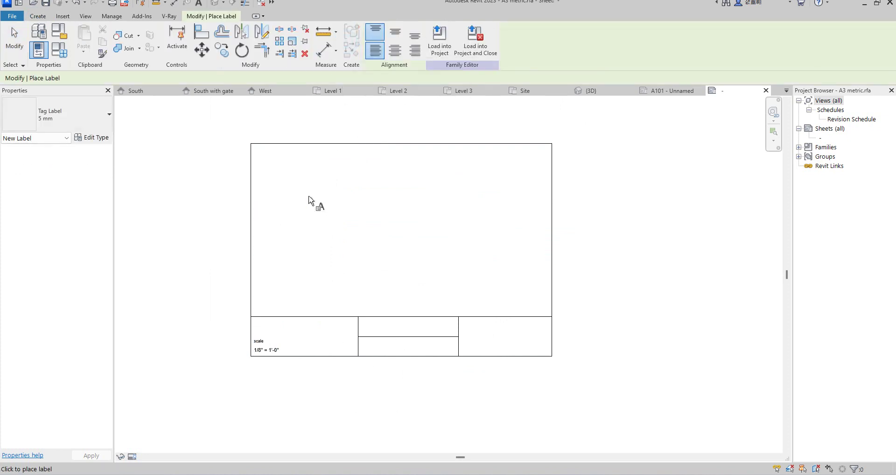
click(481, 338)
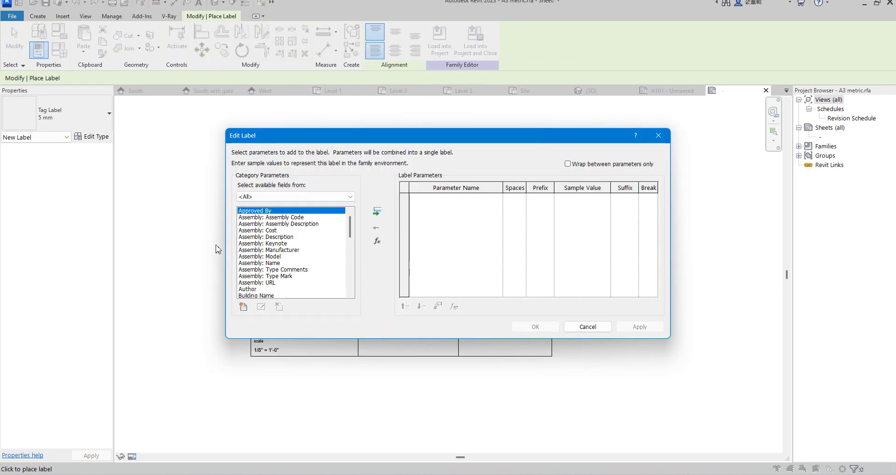
drag(350, 228, 350, 247)
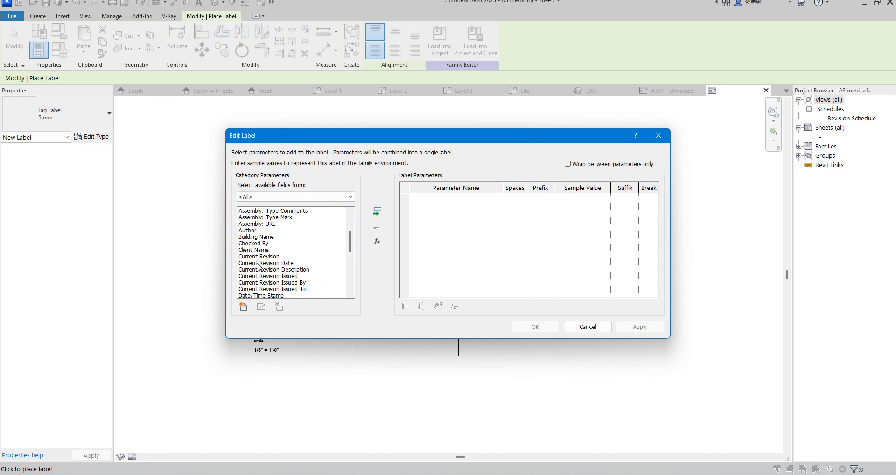
scroll(257, 271, down, 2)
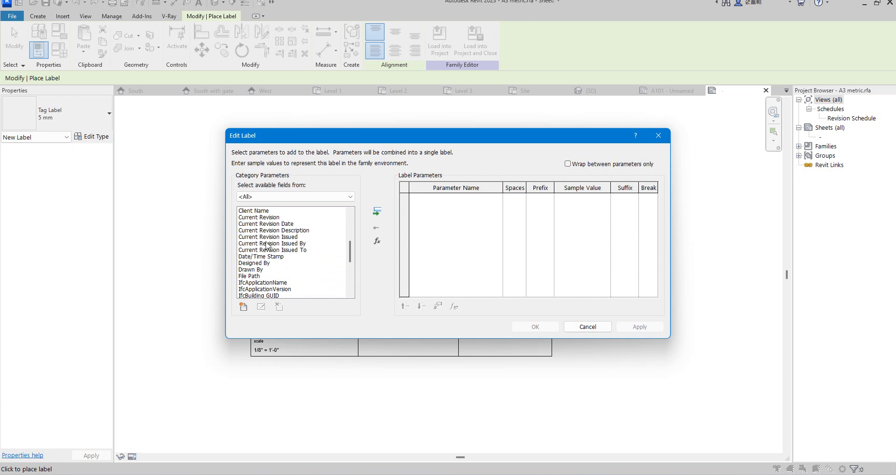
scroll(267, 246, up, 5)
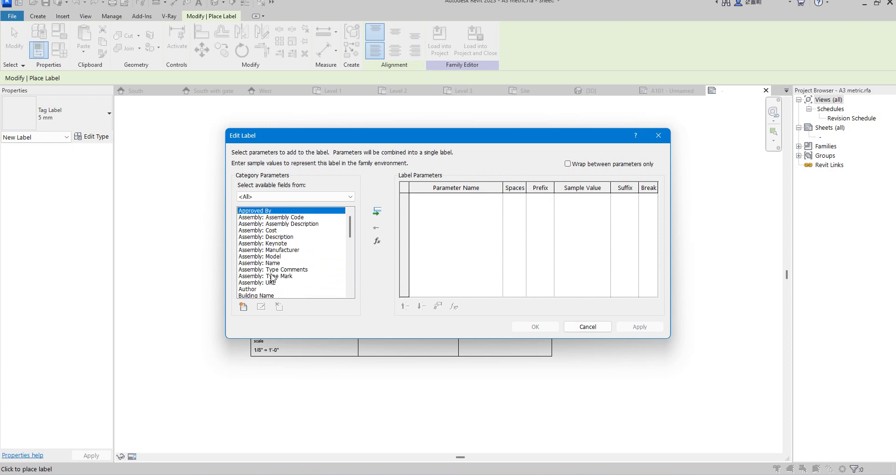
scroll(275, 242, down, 3)
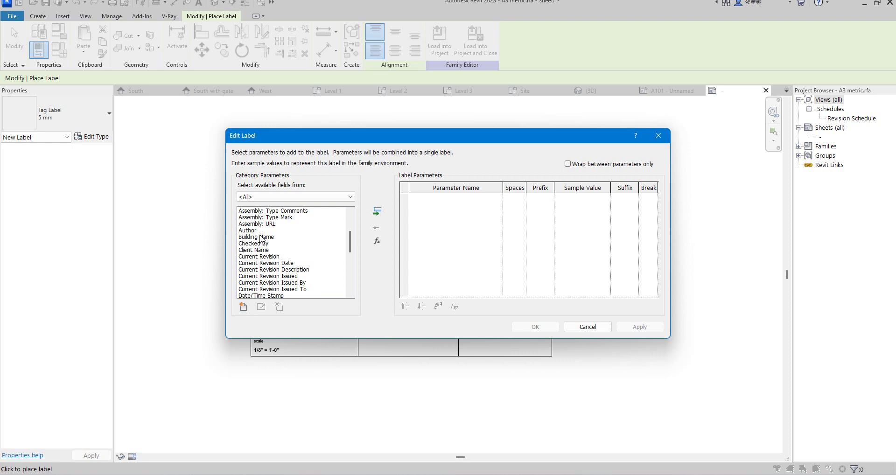
click(262, 239)
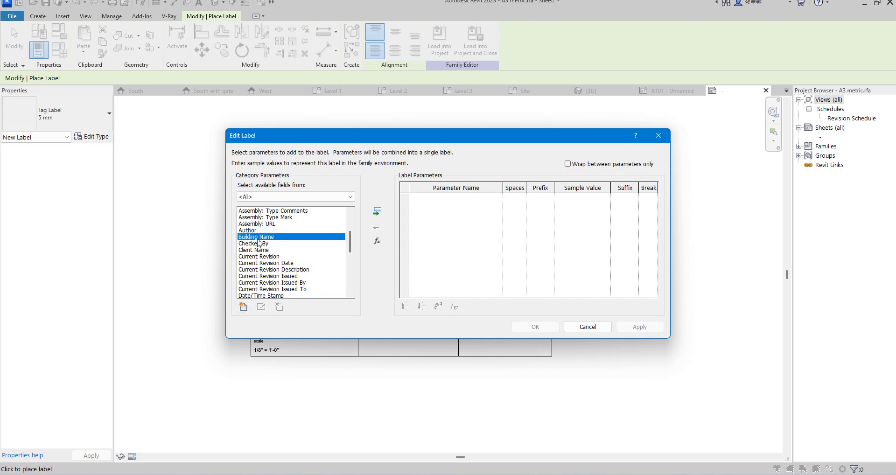
double_click(258, 238)
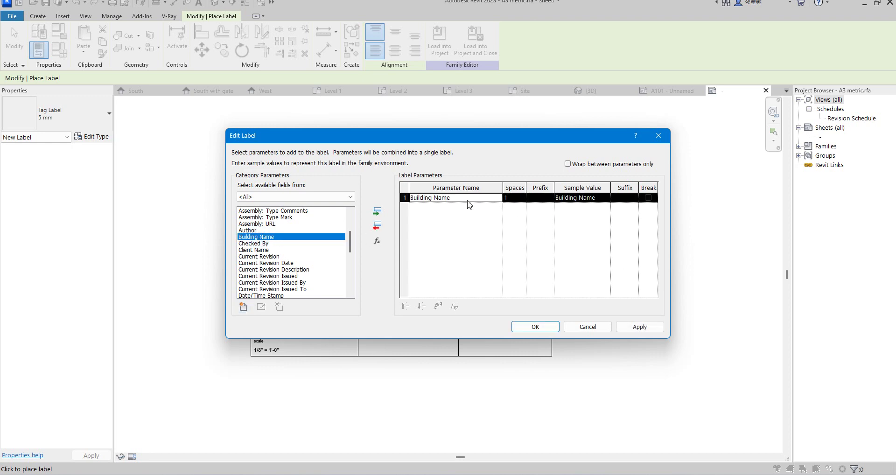
click(535, 326)
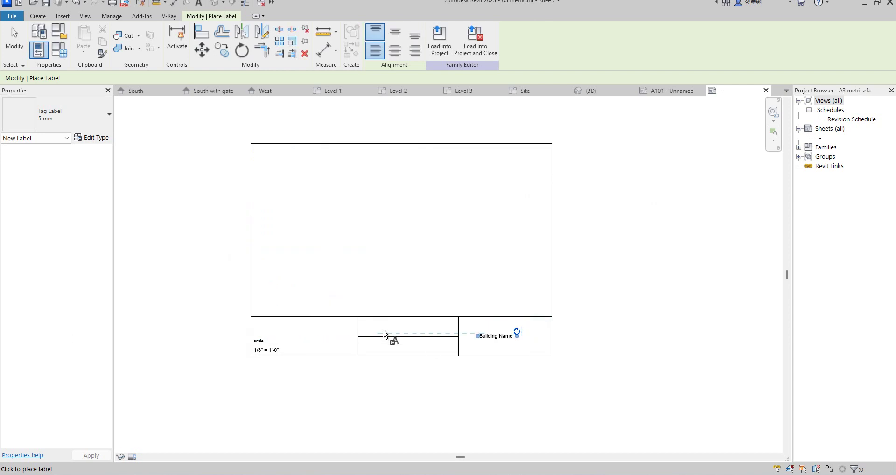
scroll(390, 334, up, 2)
click(368, 317)
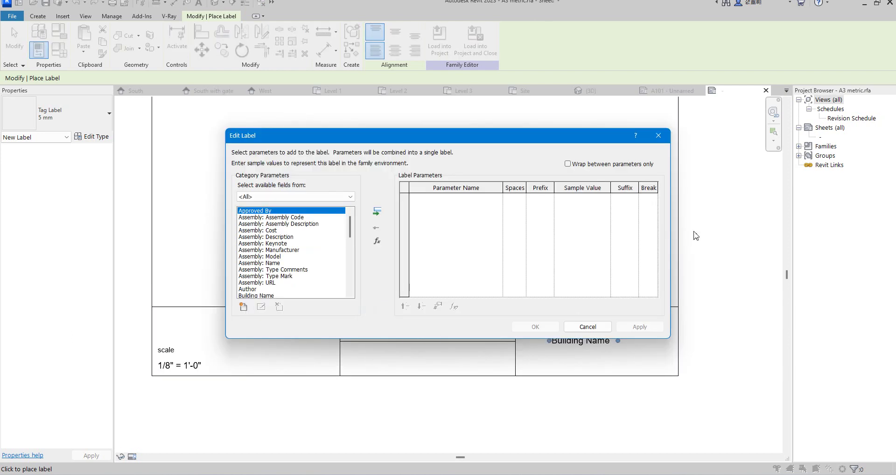
click(658, 135)
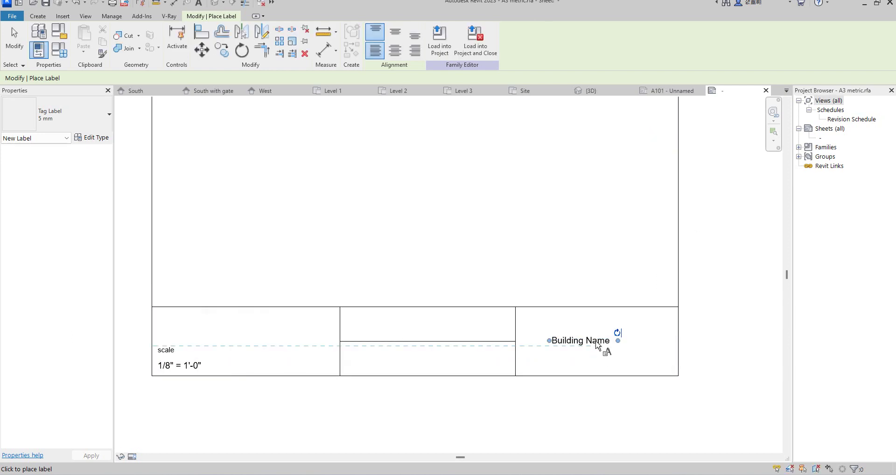
key(Escape)
Move the Building Name label into the upper half of the middle titleblock cell.
click(587, 339)
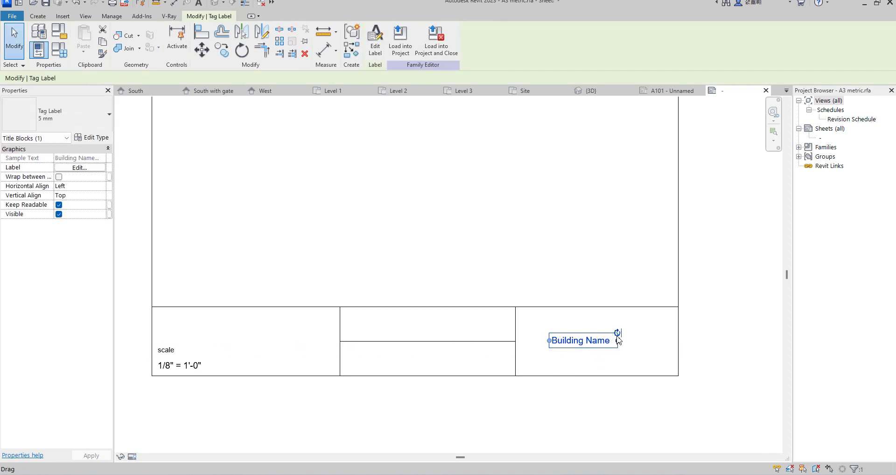
drag(591, 333, 390, 322)
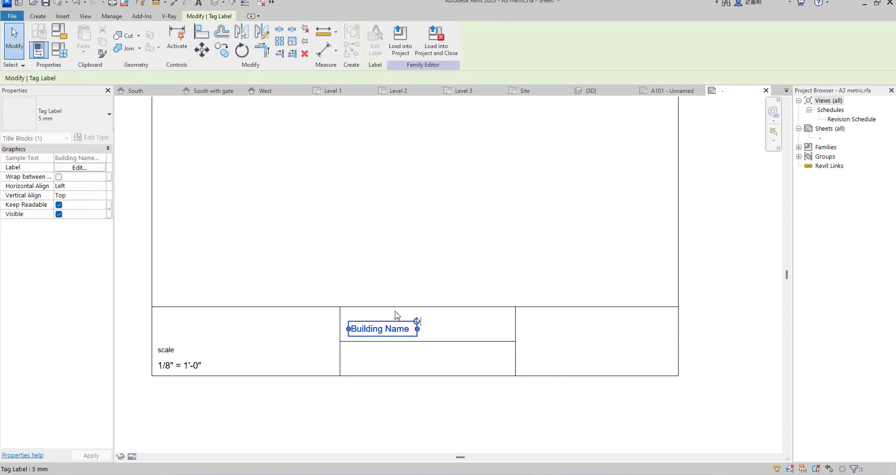
click(397, 284)
Examine the titleblock's cell layout and the placement of its labels.
scroll(377, 340, up, 3)
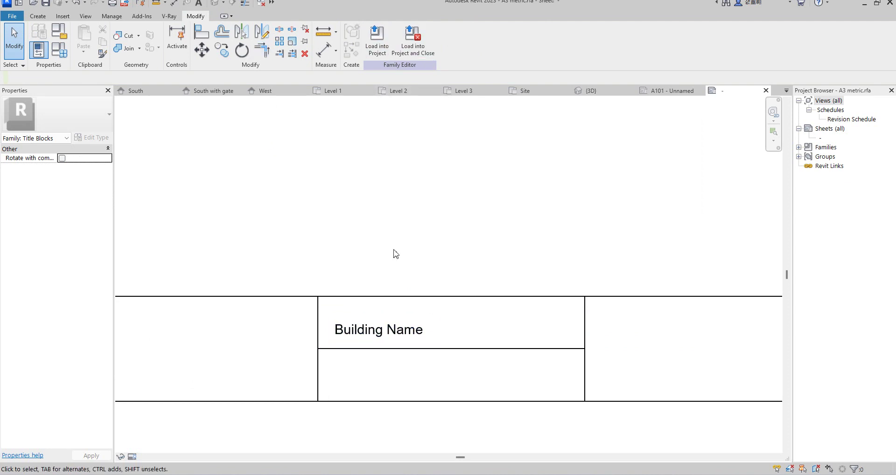
scroll(424, 232, down, 3)
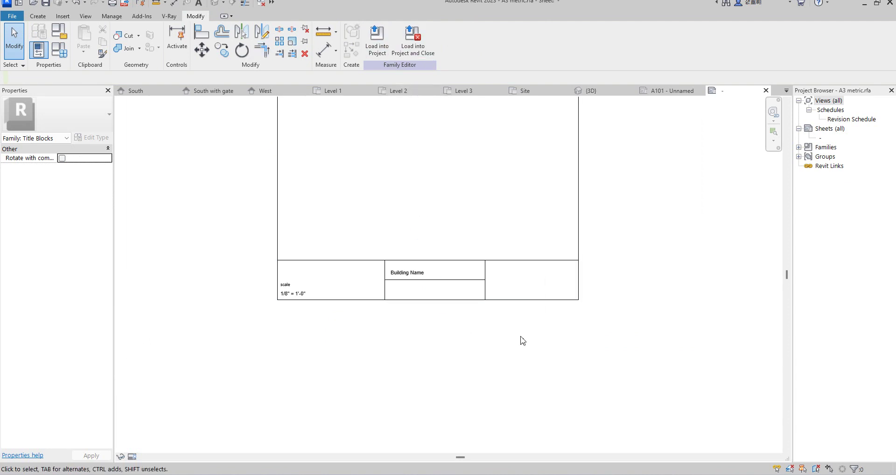
scroll(476, 285, up, 1)
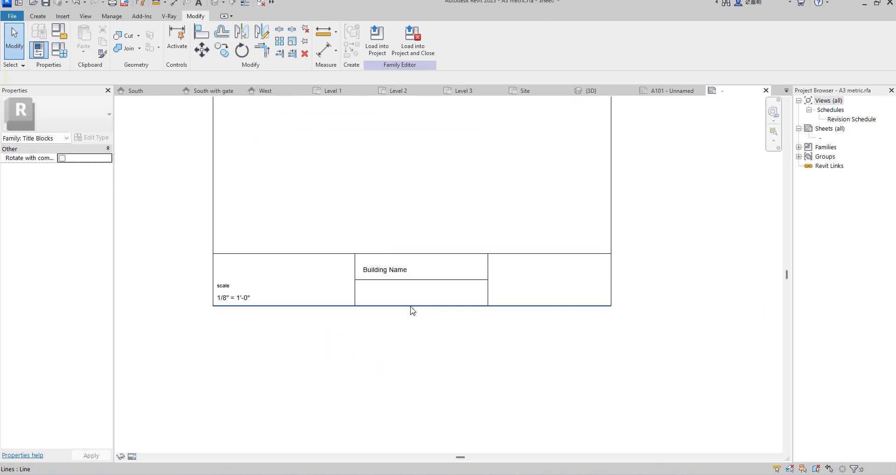
scroll(354, 348, down, 1)
scroll(254, 310, up, 2)
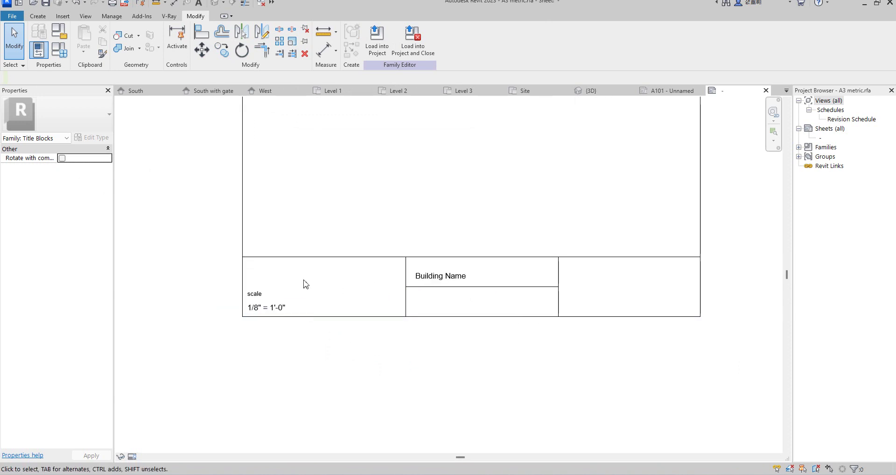
scroll(286, 352, down, 1)
scroll(396, 368, down, 1)
scroll(424, 330, down, 2)
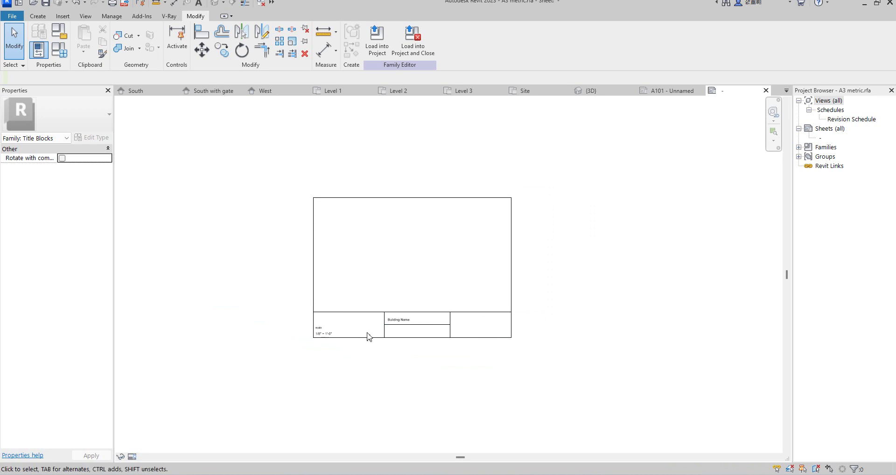
scroll(460, 219, up, 1)
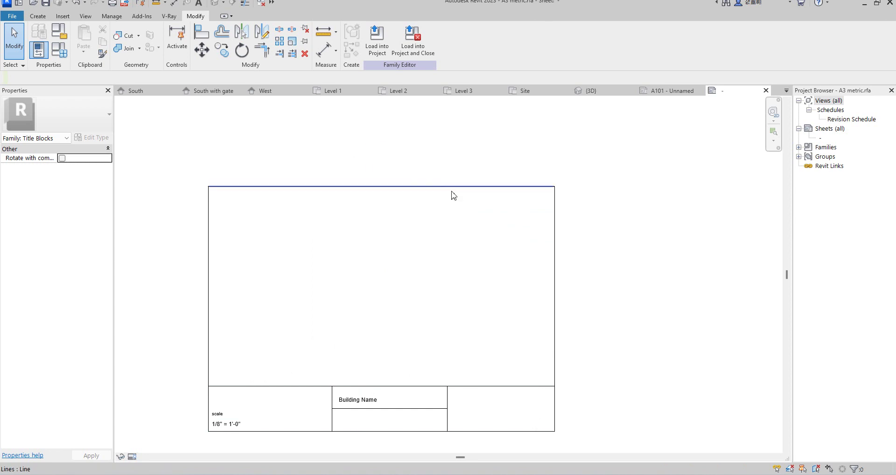
scroll(433, 213, down, 1)
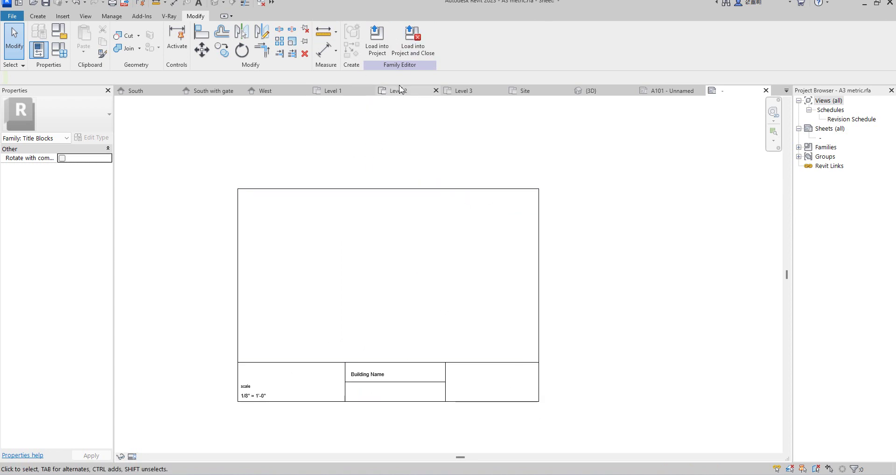
Load the edited A3 metric titleblock into the DOUBLE FLAT project to update sheet A101, and inspect its bottom strip.
click(377, 40)
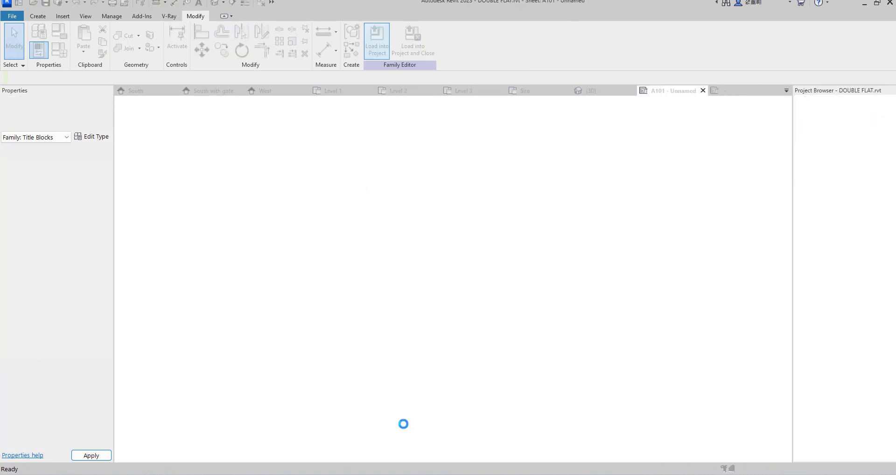
click(401, 214)
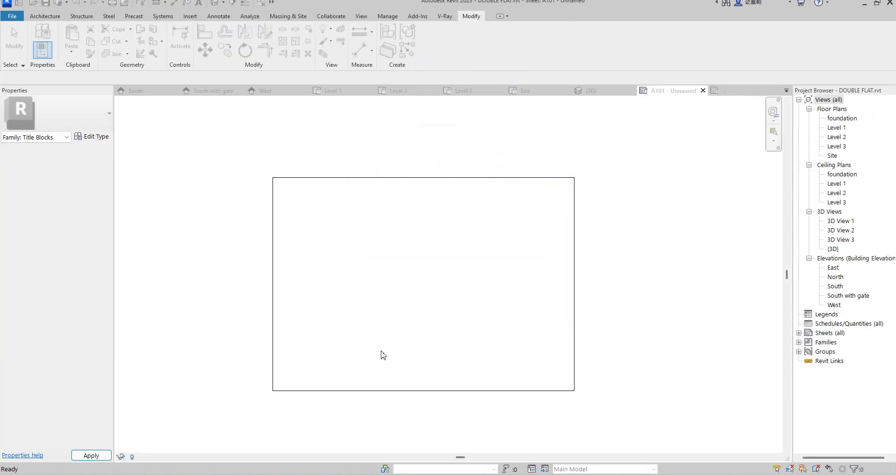
scroll(304, 392, up, 4)
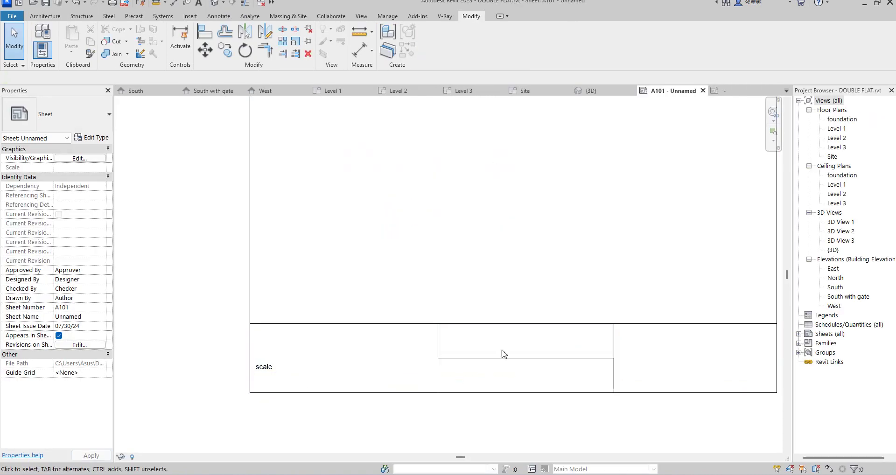
scroll(474, 355, down, 1)
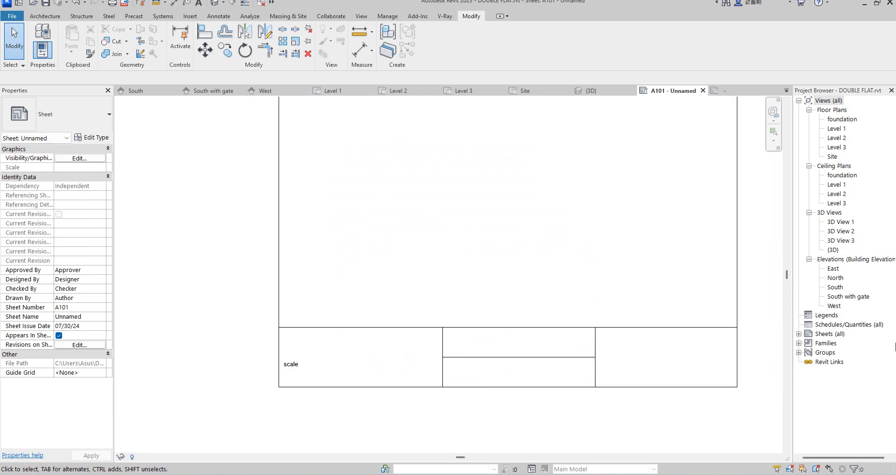
Rename sheet A101 from the project's sheet list, giving it the name plan.
click(799, 334)
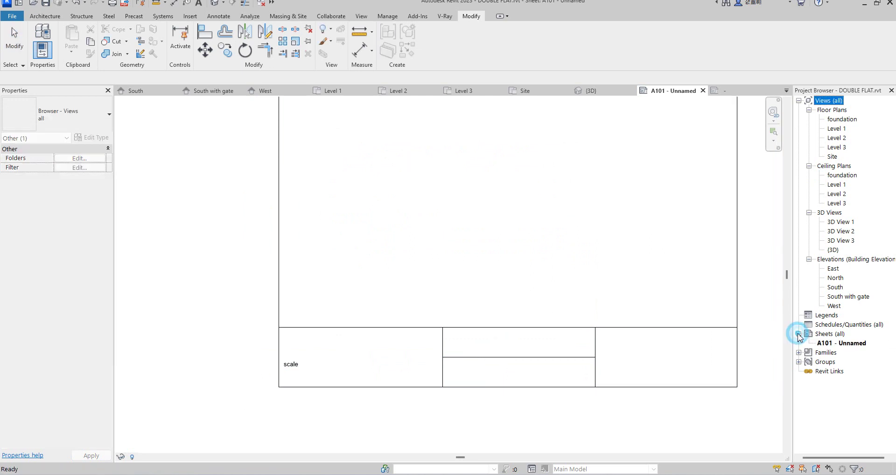
click(846, 345)
right_click(846, 345)
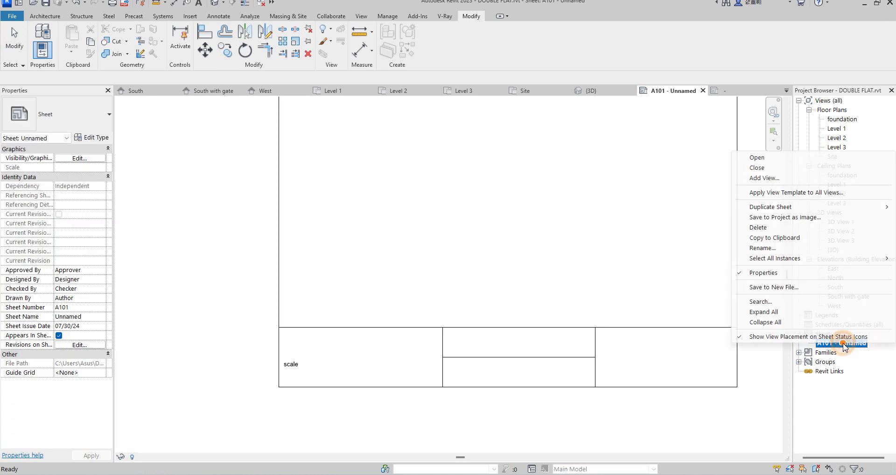
click(766, 248)
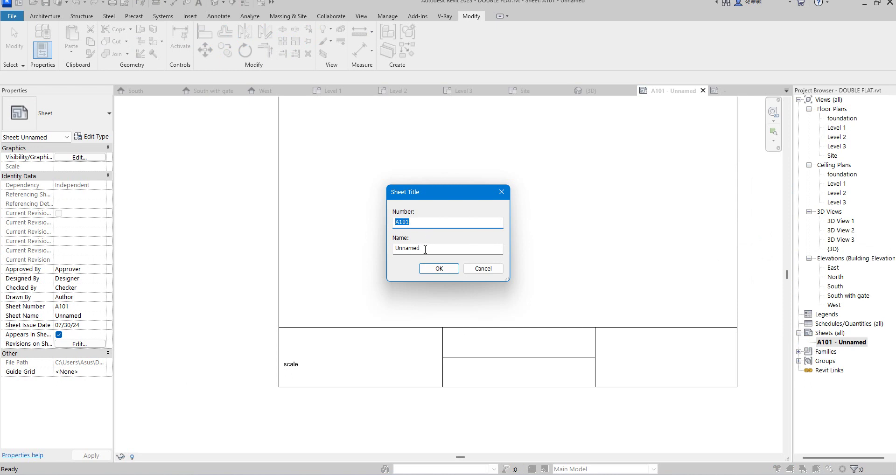
drag(432, 249, 345, 253)
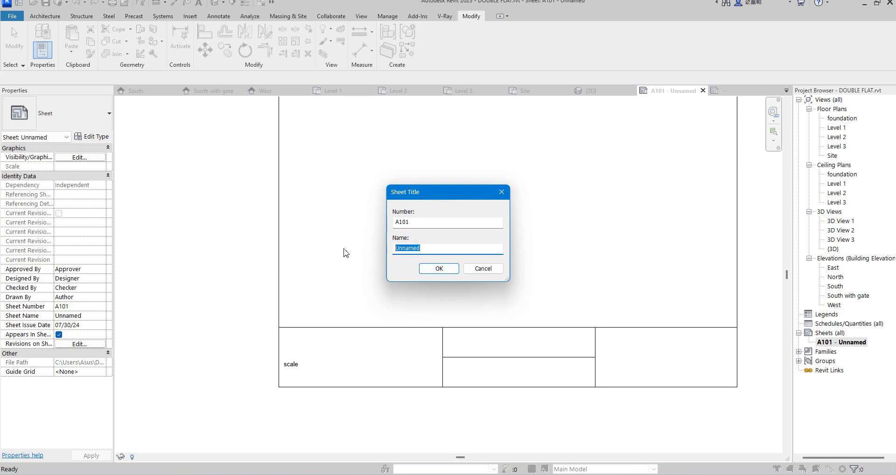
text(plan)
click(441, 269)
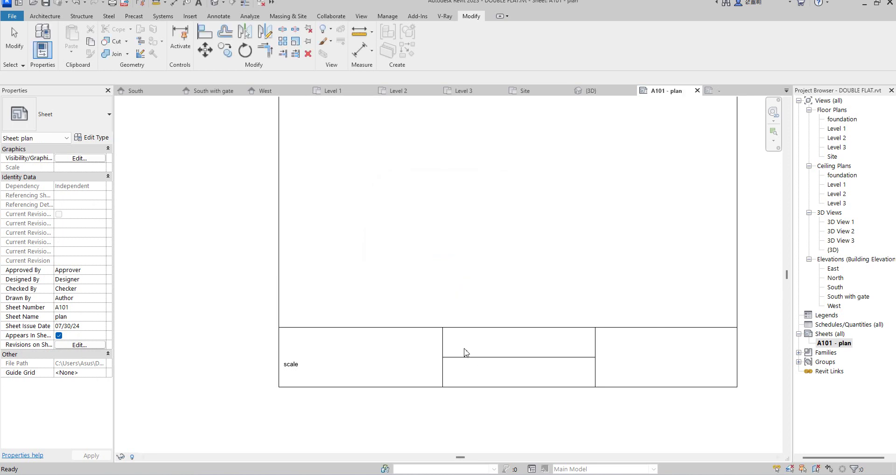
Place the Level 1 floor plan view on sheet A101, centred over the titleblock.
scroll(291, 364, up, 3)
click(298, 371)
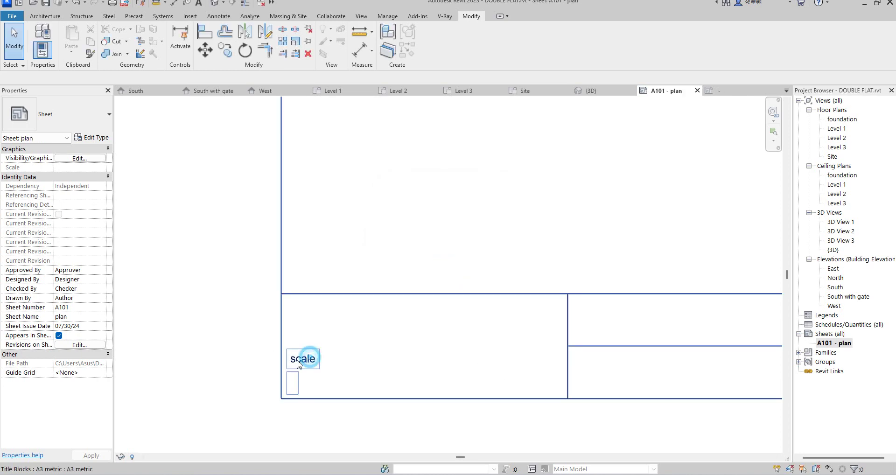
click(268, 207)
scroll(238, 318, down, 4)
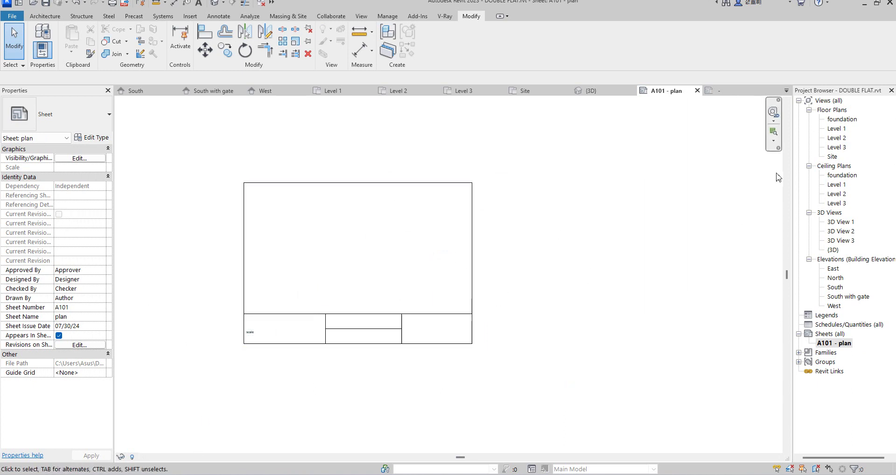
scroll(188, 272, up, 2)
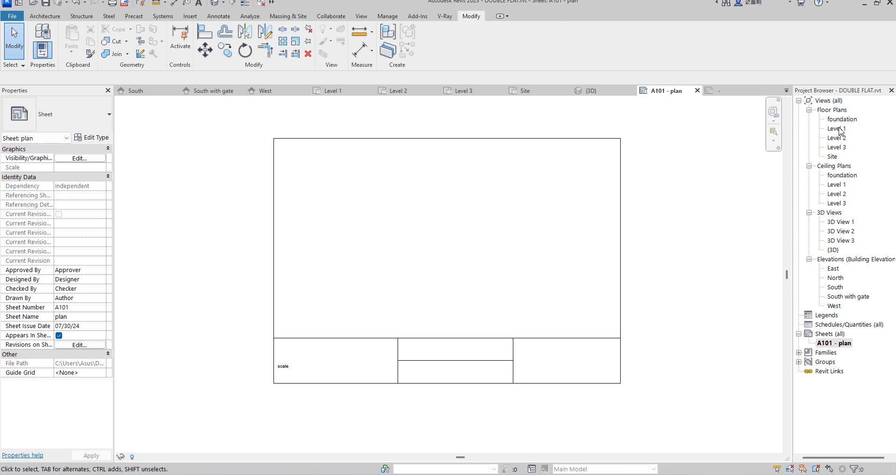
drag(840, 132, 443, 242)
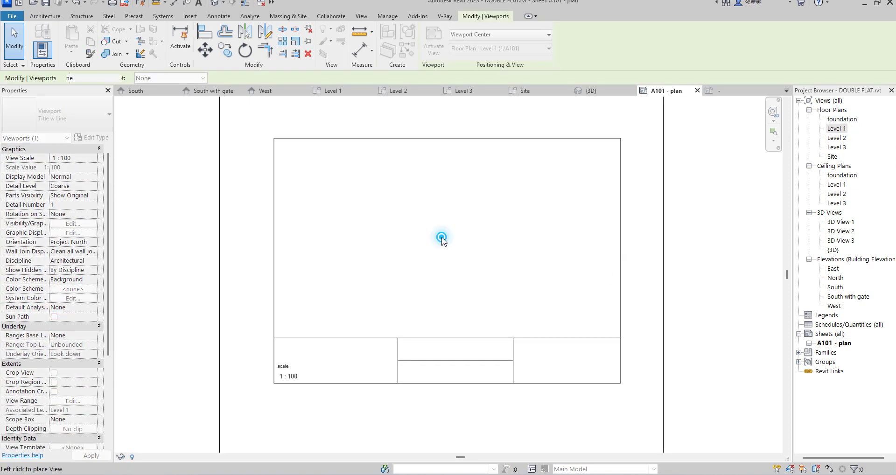
scroll(443, 241, down, 2)
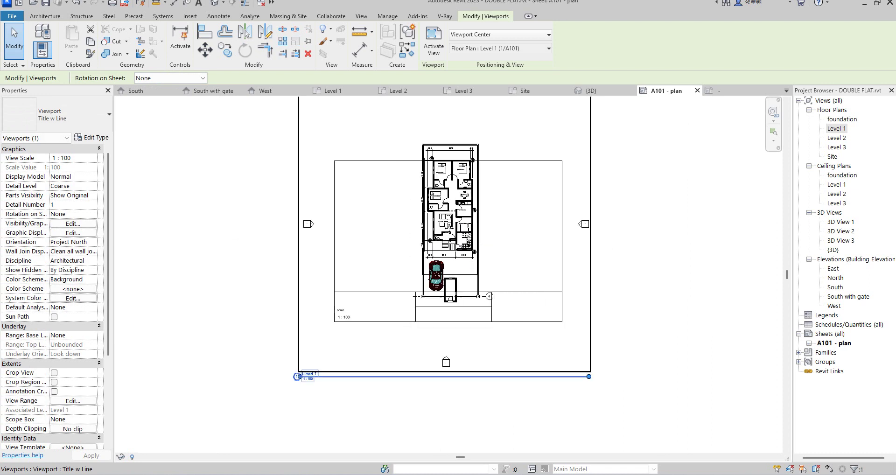
Examine the titleblock's scale label and how the Level 1 plan fits within the A3 sheet.
scroll(362, 301, up, 5)
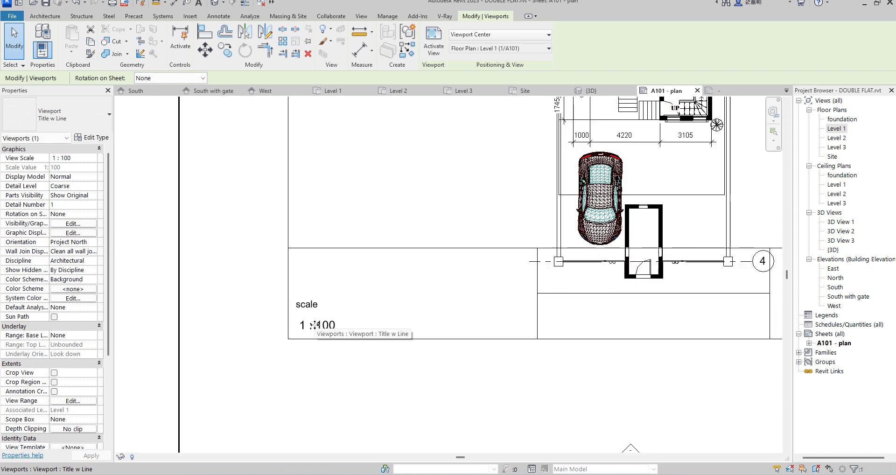
scroll(333, 333, down, 4)
scroll(333, 333, up, 2)
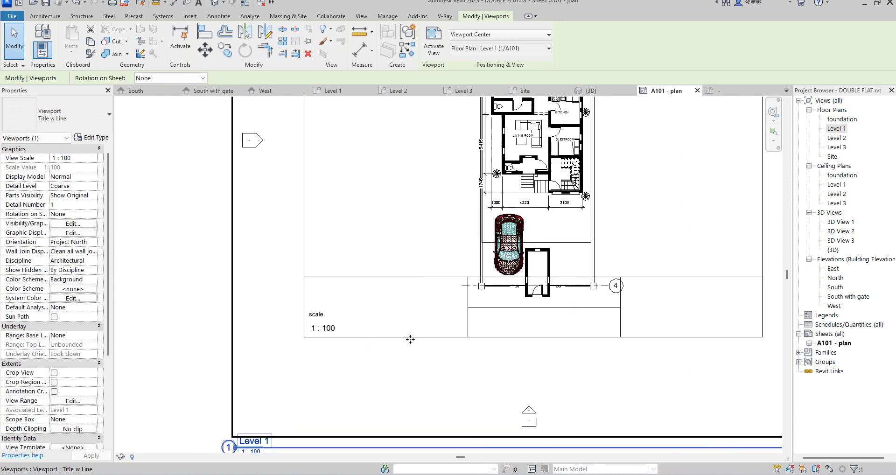
scroll(362, 324, down, 6)
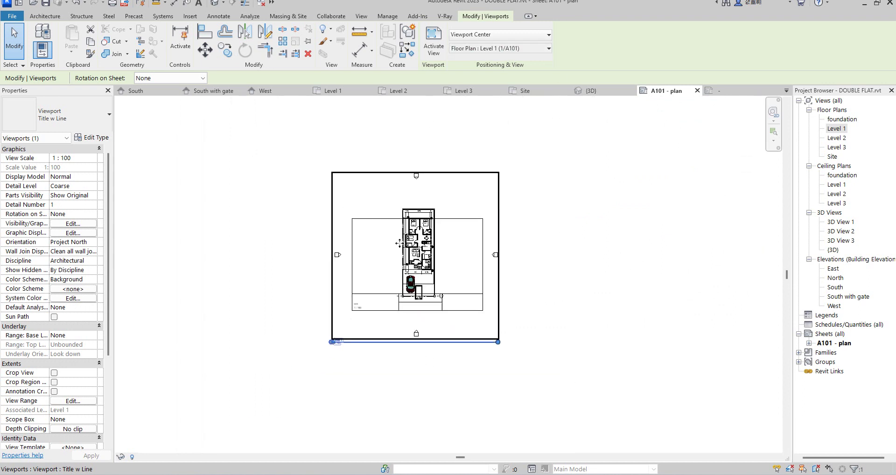
scroll(420, 252, up, 1)
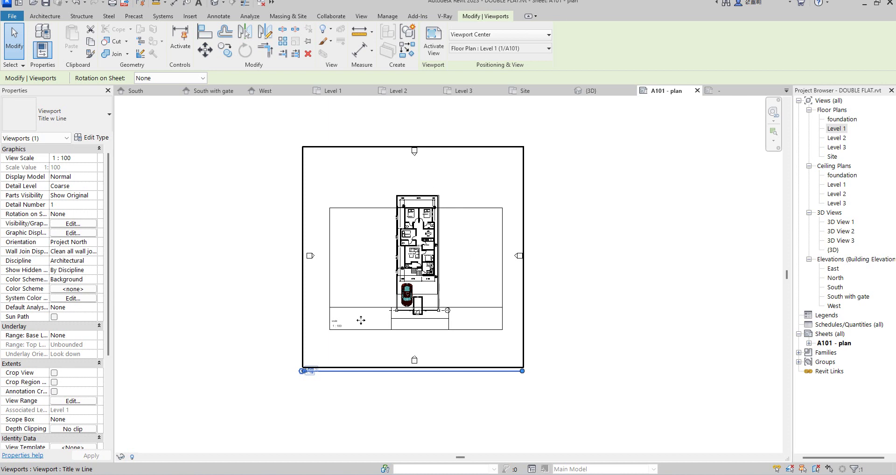
click(268, 231)
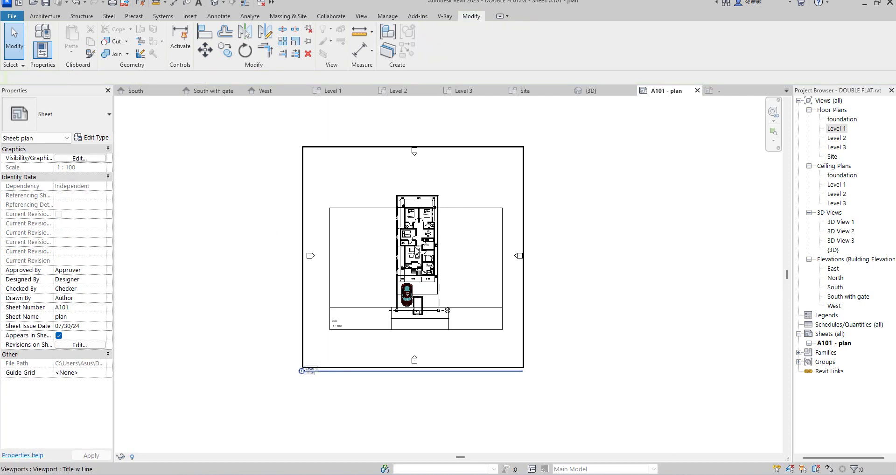
scroll(339, 329, up, 2)
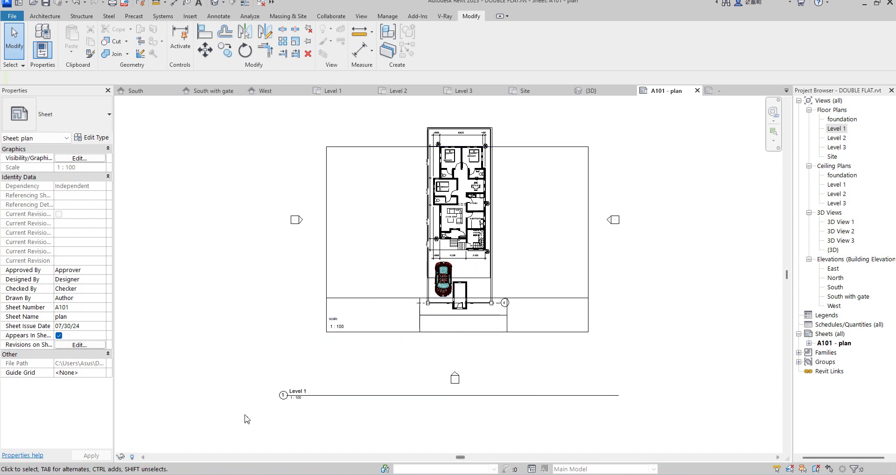
Set the Level 1 viewport's scale to 1 : 200 and reposition the plan inside the sheet border.
click(388, 245)
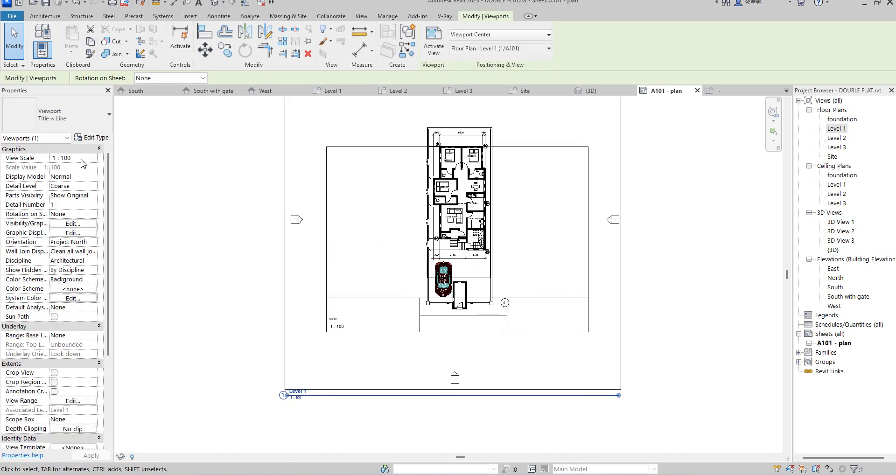
click(89, 159)
click(93, 158)
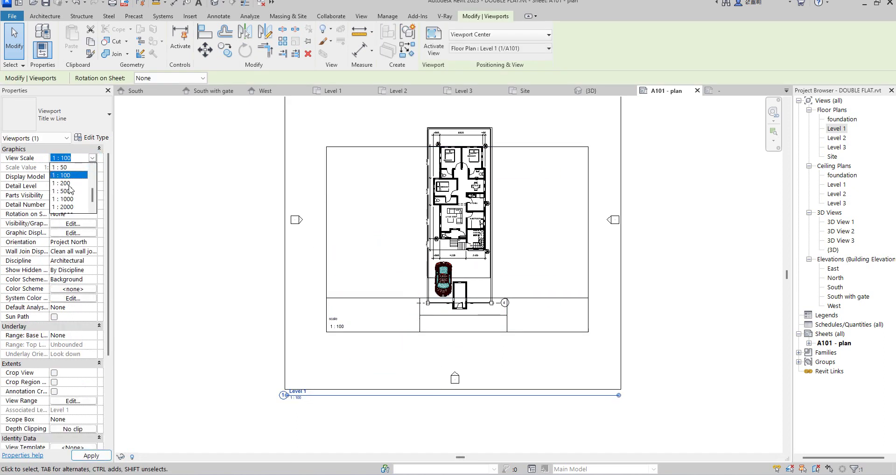
click(68, 184)
drag(426, 264, 521, 179)
scroll(476, 213, up, 5)
scroll(555, 339, down, 6)
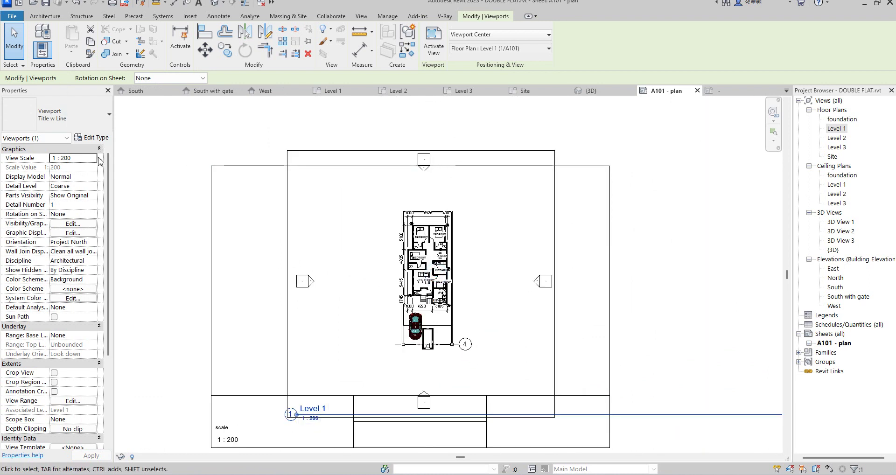
Set the Level 1 viewport to a custom scale of 1 : 130 and move the plan towards the sheet's centre.
click(95, 161)
scroll(70, 187, up, 5)
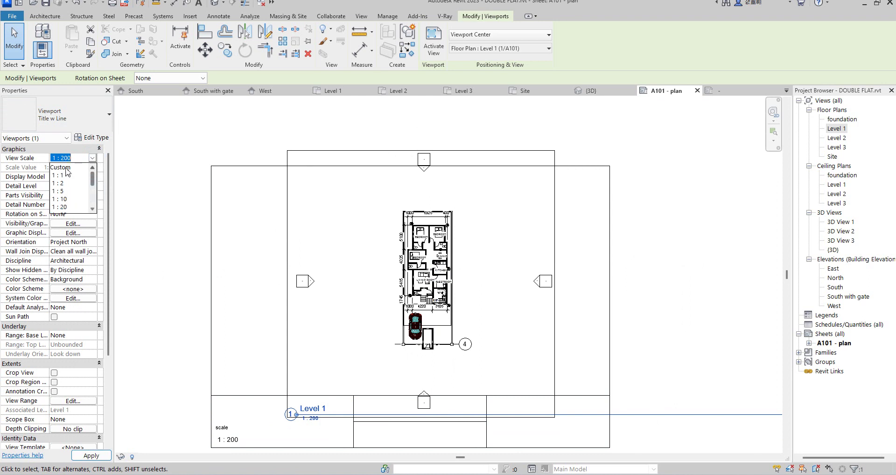
click(56, 168)
click(81, 168)
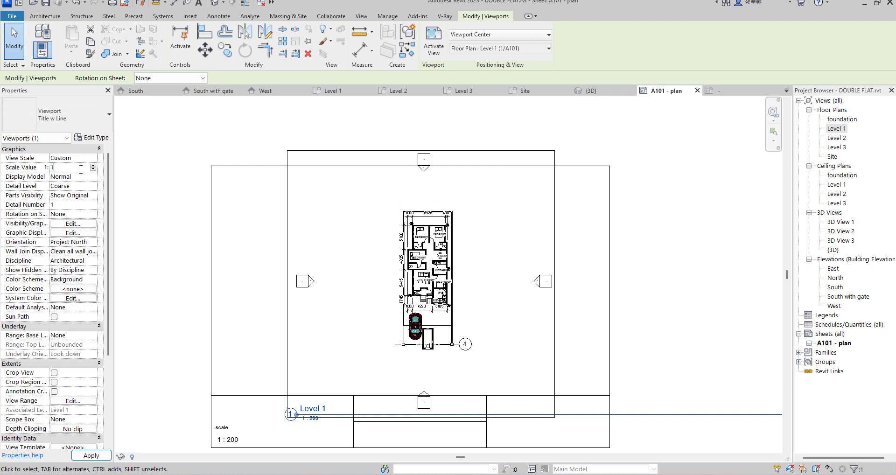
key(Return)
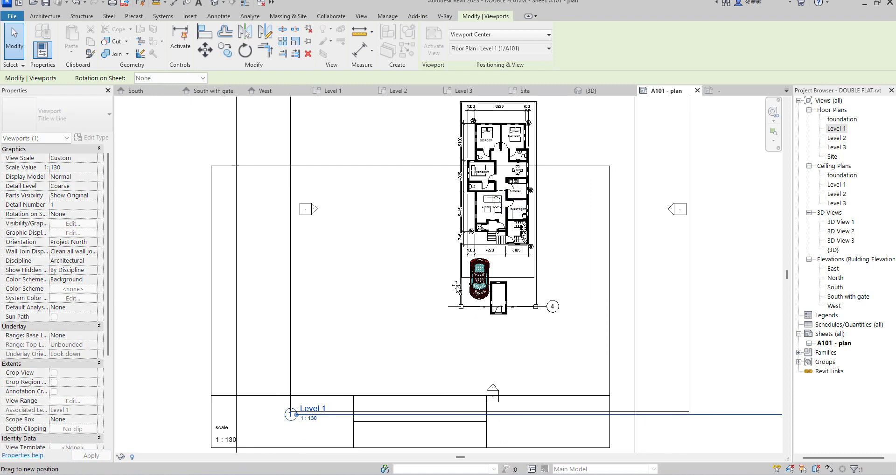
Set the Level 1 viewport's scale to 1 : 100 and centre the plan across the sheet's width.
click(93, 166)
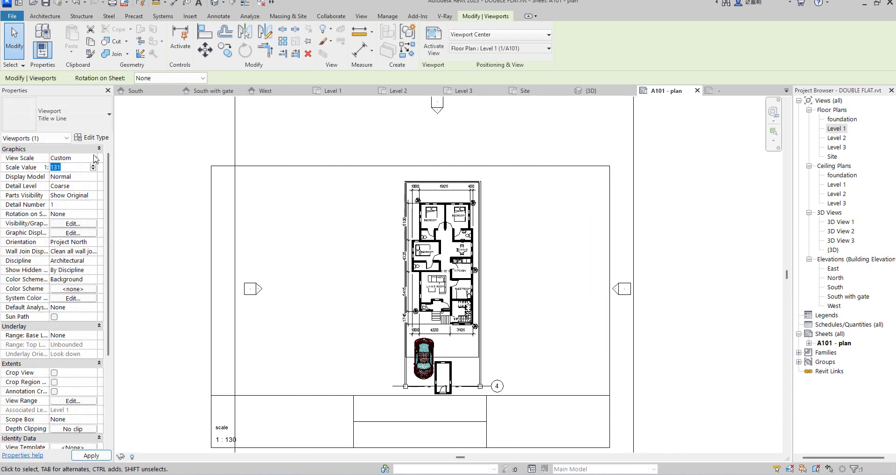
click(93, 159)
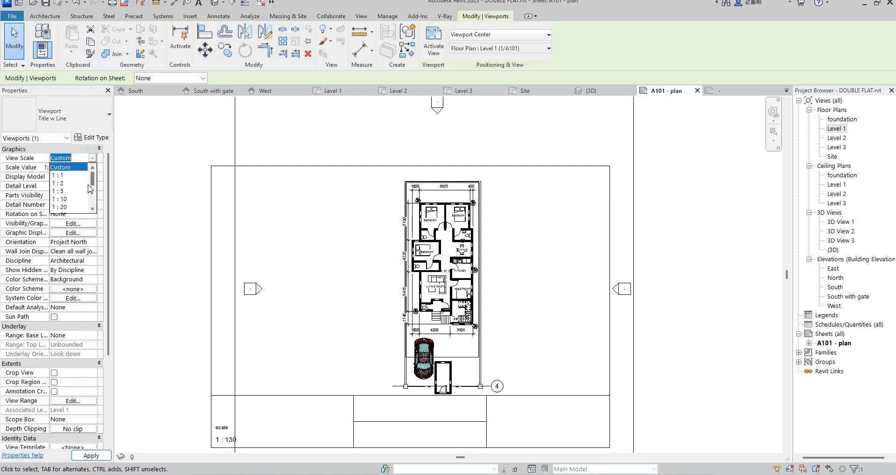
scroll(89, 201, down, 3)
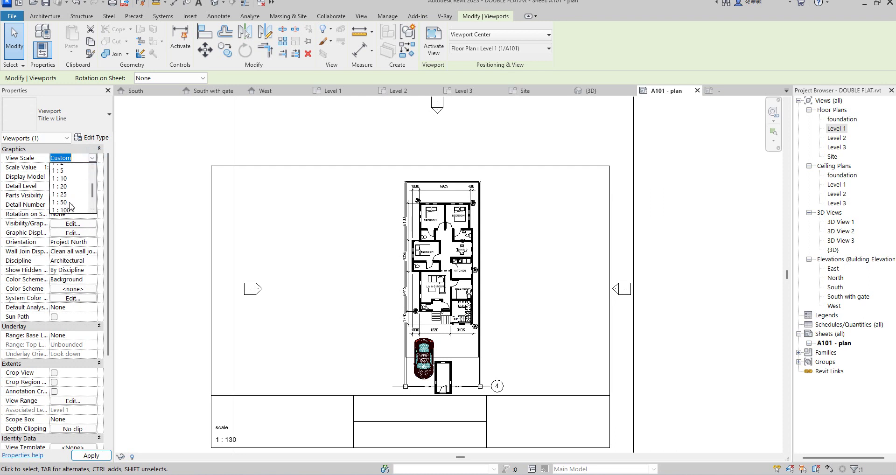
click(63, 168)
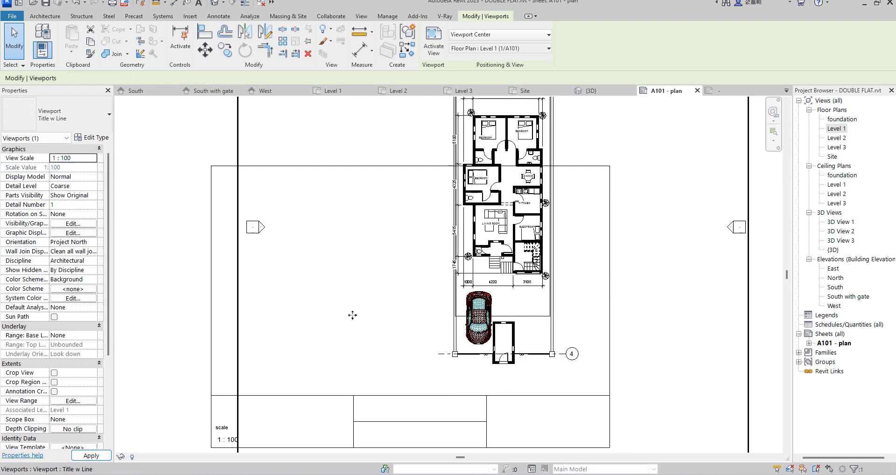
scroll(447, 267, down, 3)
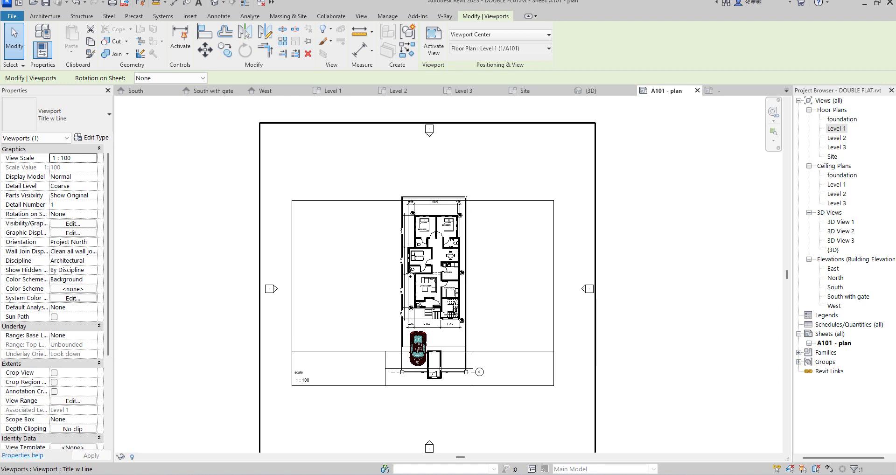
click(640, 219)
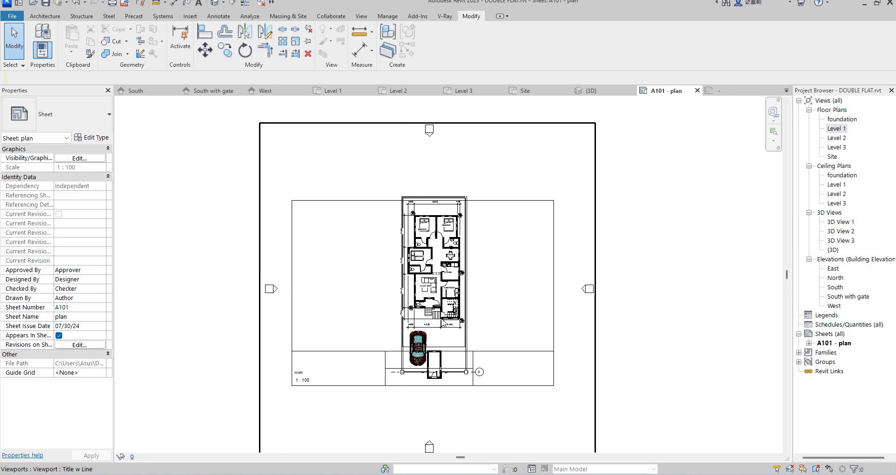
scroll(446, 279, down, 3)
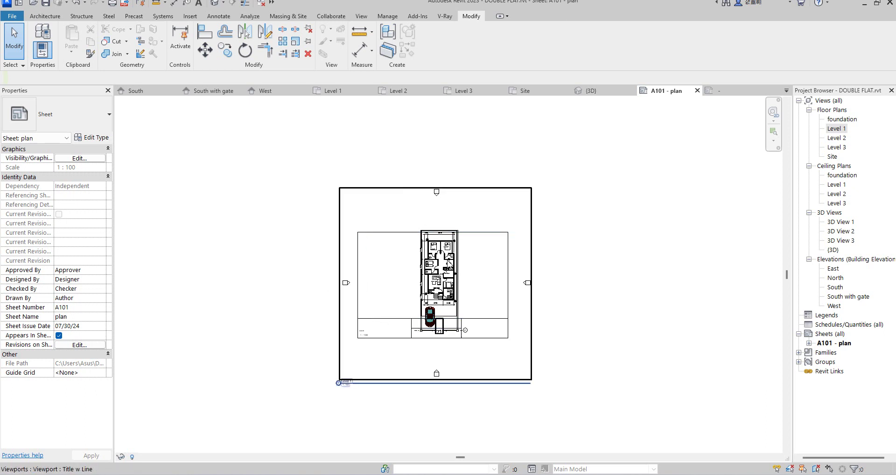
Show the crop region inside the activated Level 1 viewport and stretch its left edge slightly outward.
double_click(441, 260)
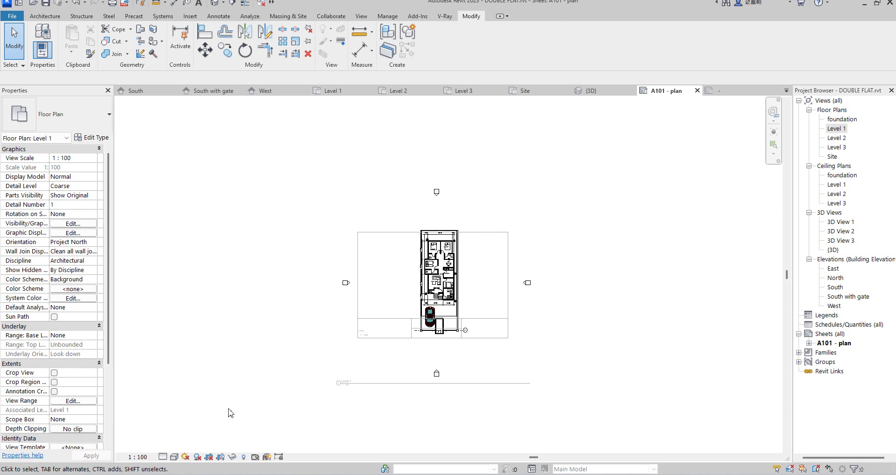
click(220, 457)
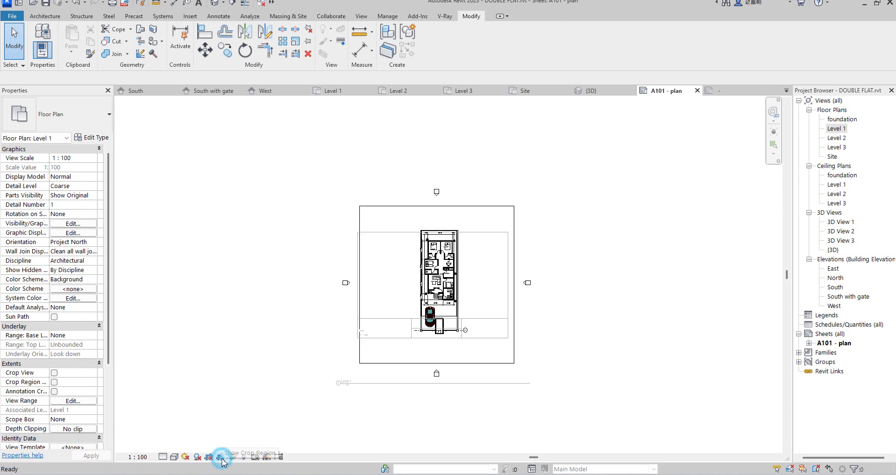
click(406, 206)
drag(359, 284, 356, 284)
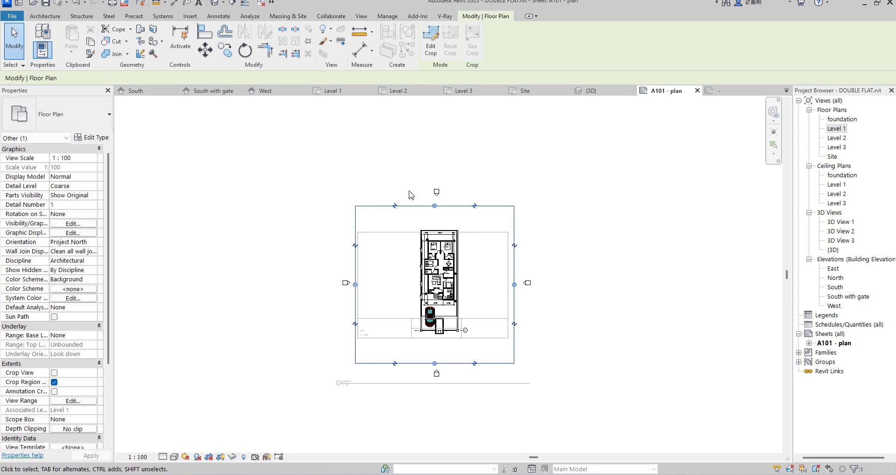
Rotate the crop region of the Level 1 plan 90° counterclockwise so the plan lies horizontally on the sheet.
click(246, 49)
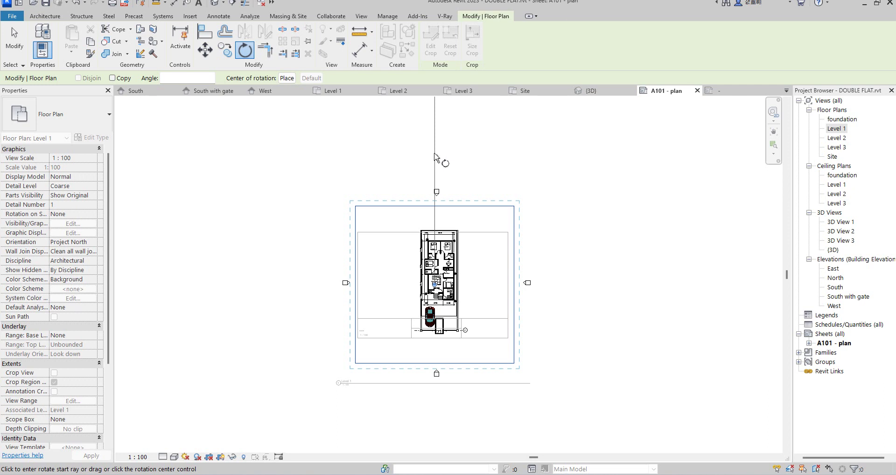
click(435, 157)
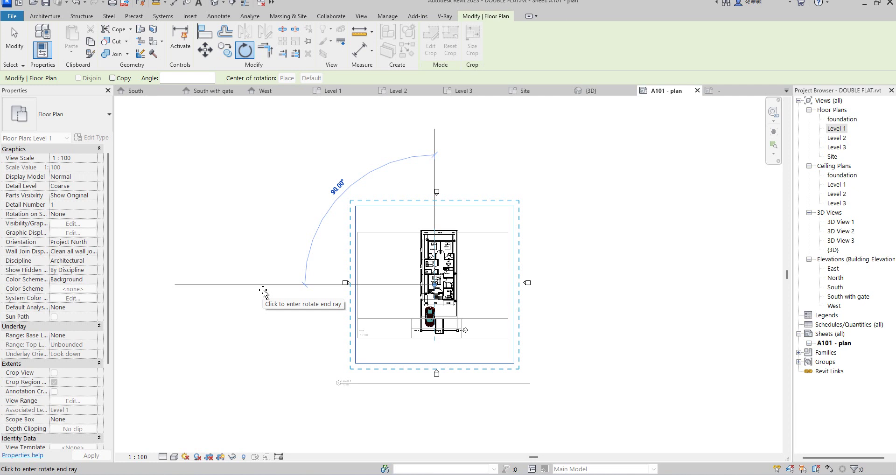
text(90)
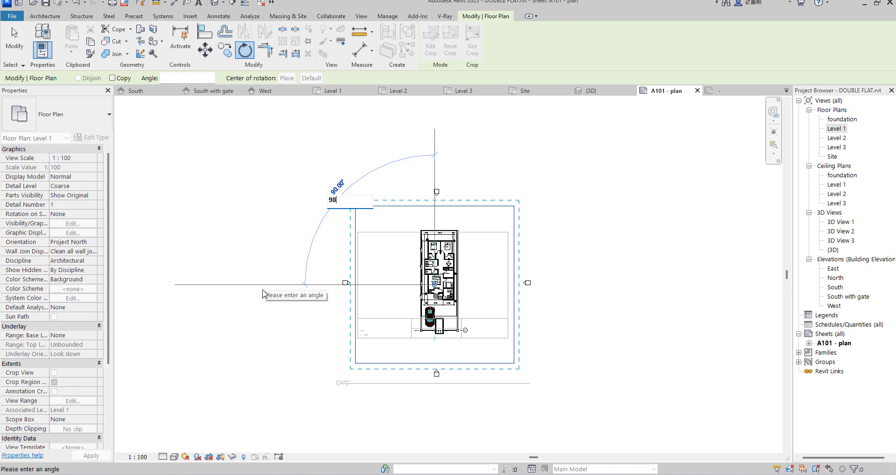
key(Return)
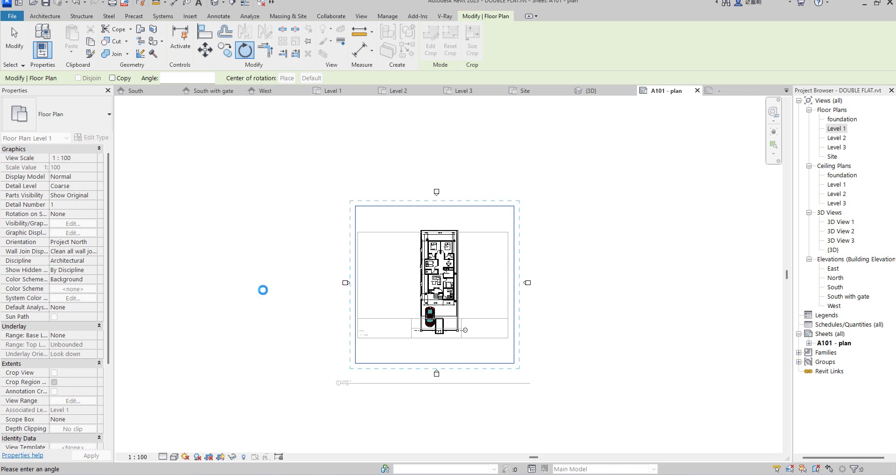
scroll(458, 327, up, 2)
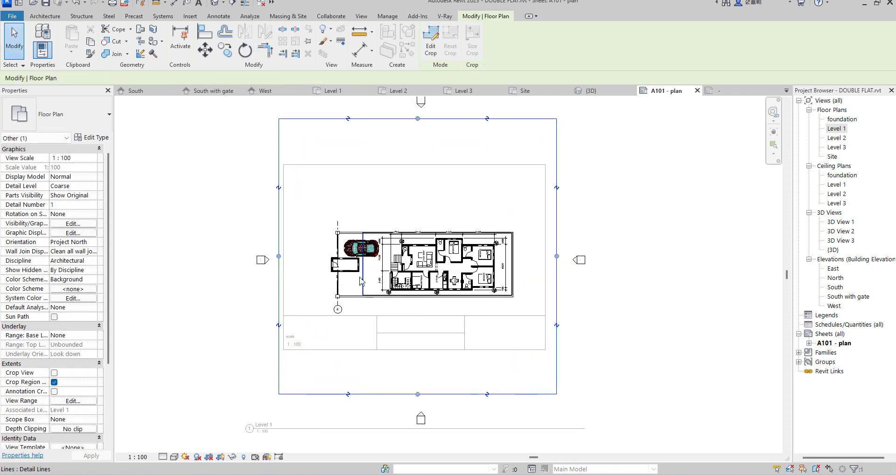
scroll(351, 271, down, 1)
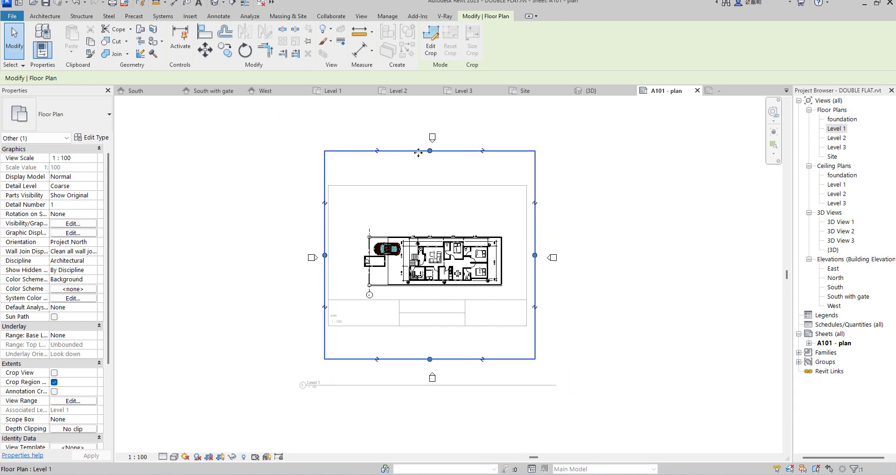
scroll(429, 372, up, 1)
click(591, 317)
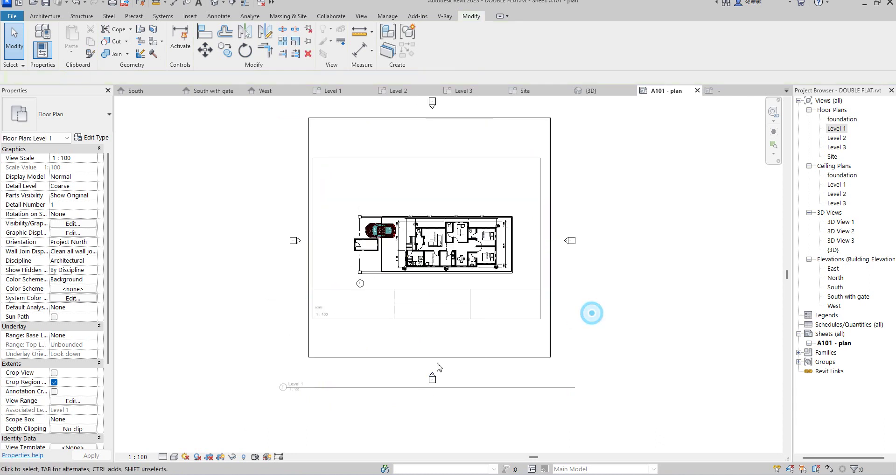
Pull all four edges of the crop region inward to frame the Level 1 plan closely above the titleblock cells.
click(447, 358)
drag(436, 363, 435, 285)
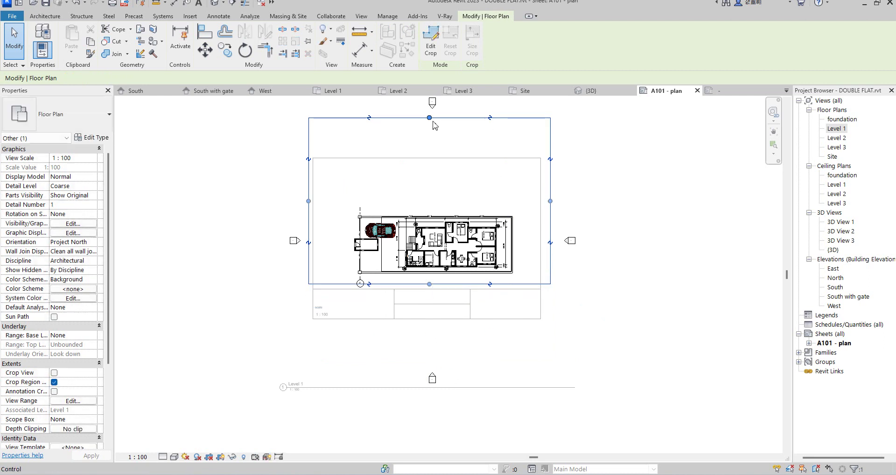
drag(430, 118, 430, 205)
drag(308, 244, 341, 244)
drag(550, 244, 524, 244)
click(596, 285)
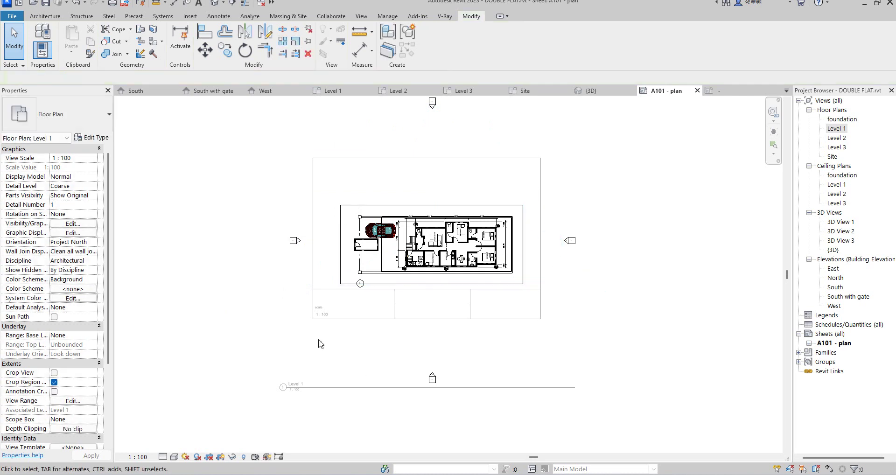
Turn on view cropping in the activated Level 1 viewport and return to the sheet.
double_click(251, 174)
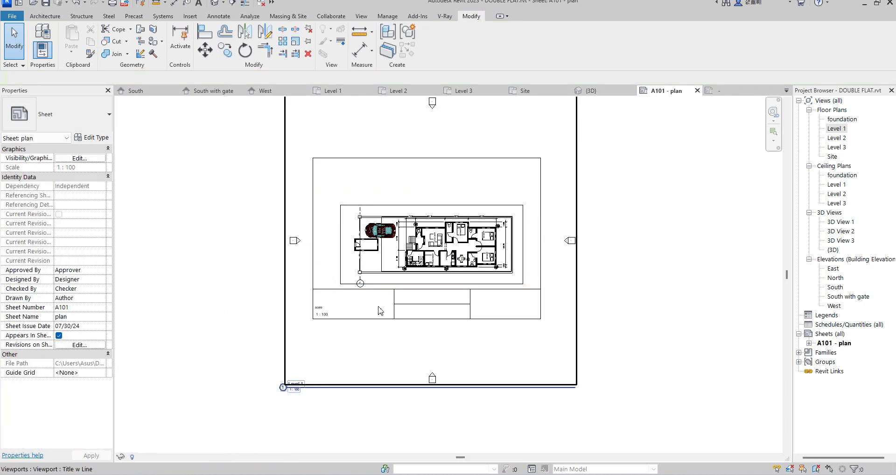
scroll(355, 298, down, 2)
click(400, 258)
double_click(421, 243)
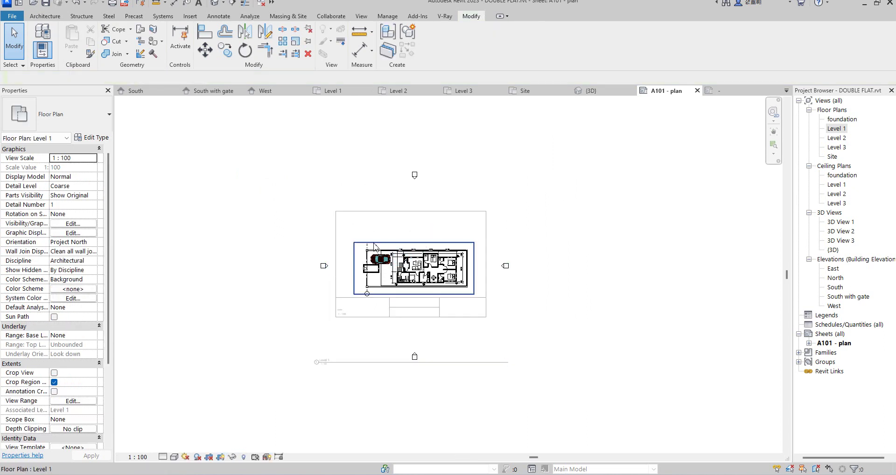
click(211, 460)
double_click(566, 225)
Nudge the Level 1 viewport upward on the sheet, away from the titleblock cells.
click(476, 256)
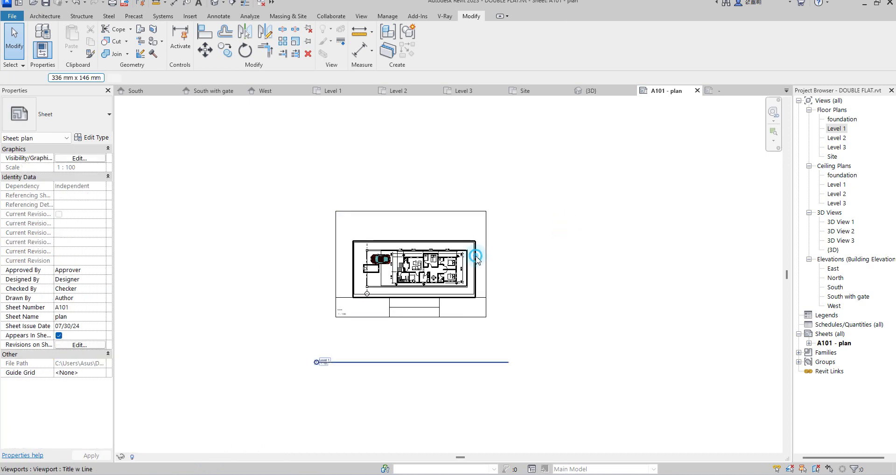
key(Up)
key(Up)
key(Up)
key(Up)
key(Up)
key(Up)
key(Up)
key(Up)
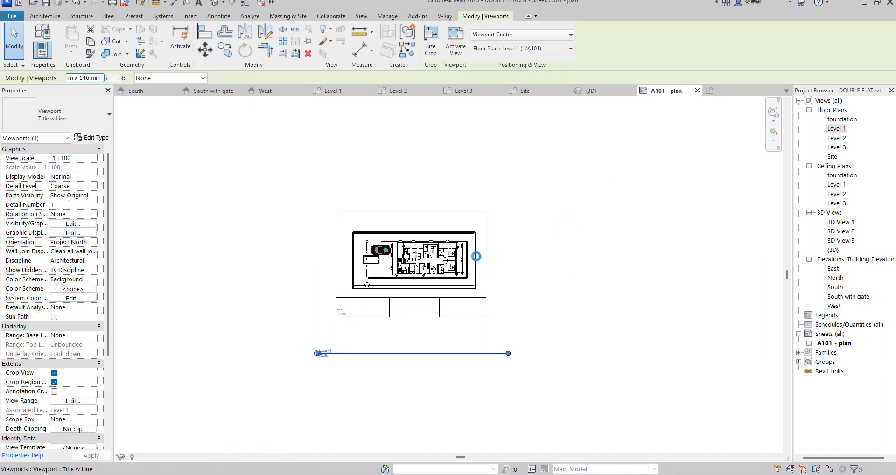
Change the Level 1 viewport's type to No Title.
click(84, 122)
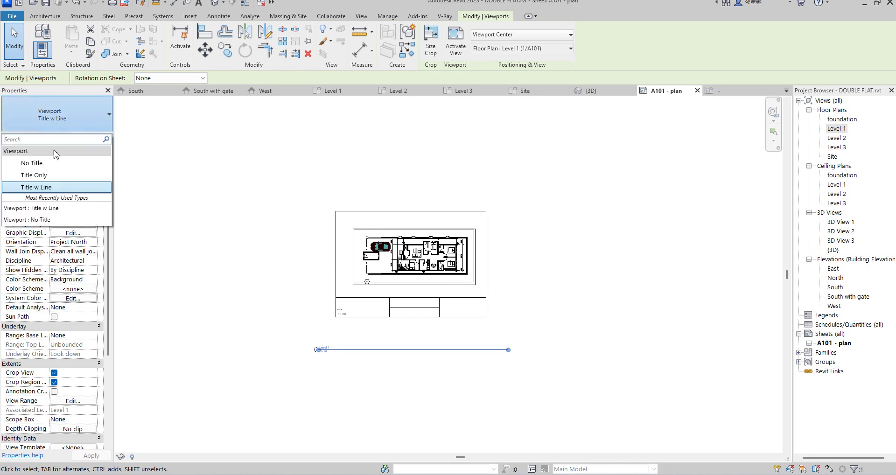
click(52, 162)
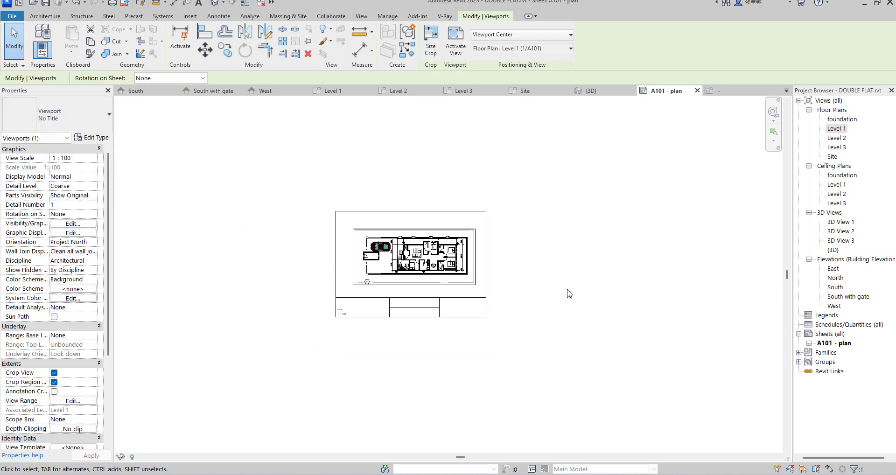
click(568, 293)
Hide the crop region inside the activated Level 1 viewport, keeping the view cropped, and return to the sheet.
scroll(431, 263, up, 3)
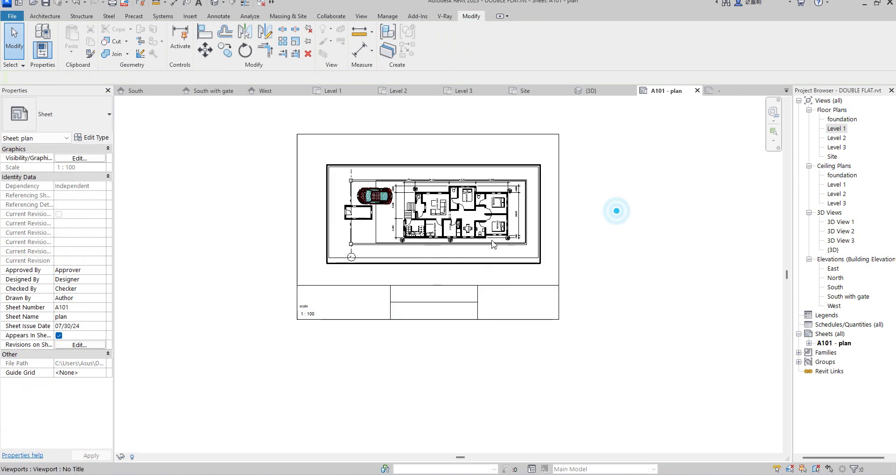
scroll(537, 280, up, 2)
double_click(493, 241)
click(494, 237)
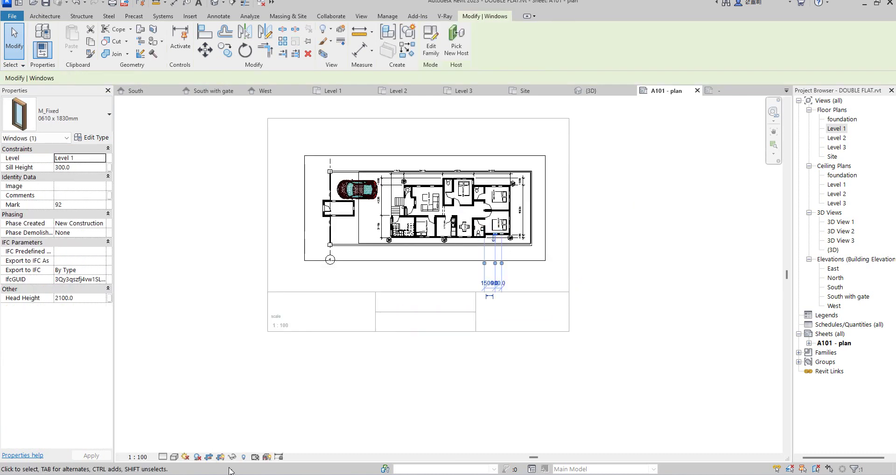
click(564, 354)
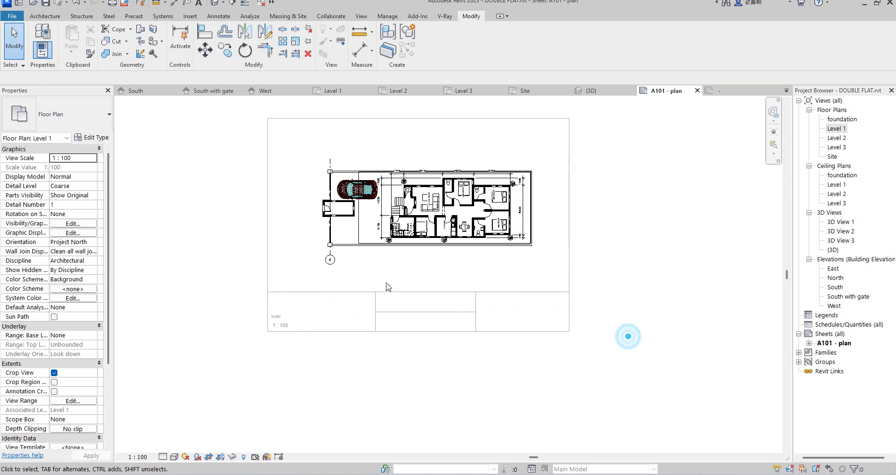
scroll(342, 264, up, 2)
double_click(271, 262)
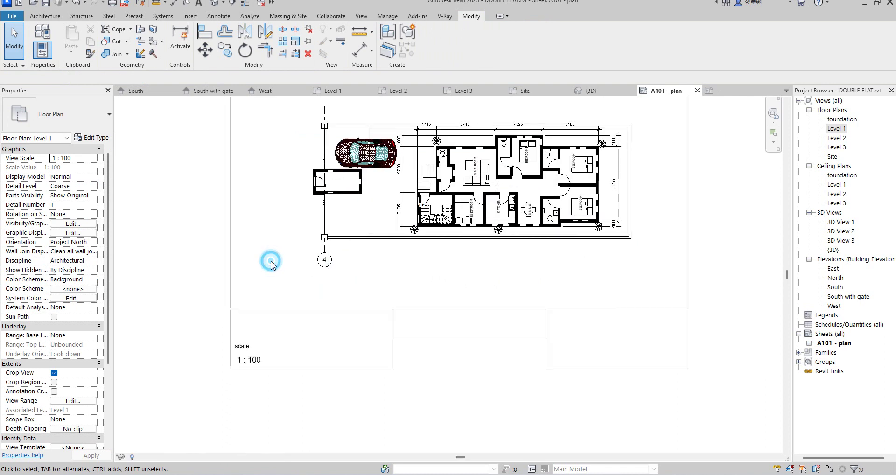
Shift the Level 1 viewport slightly to the left to centre the plan within the sheet border.
scroll(427, 249, down, 2)
click(427, 249)
drag(428, 249, 428, 247)
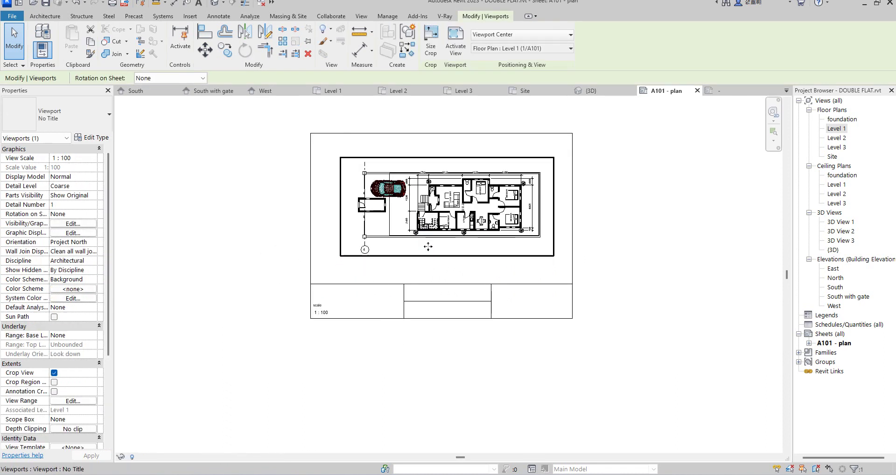
click(372, 313)
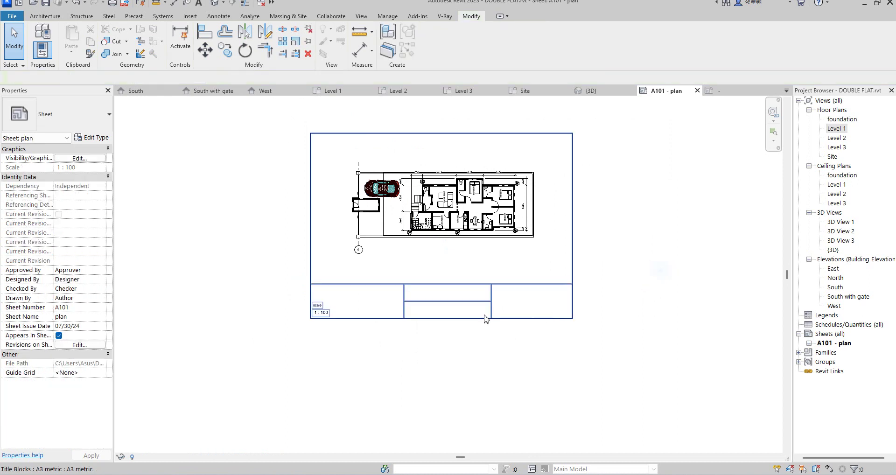
Open the sheet's A3 metric titleblock family for editing.
scroll(397, 313, up, 2)
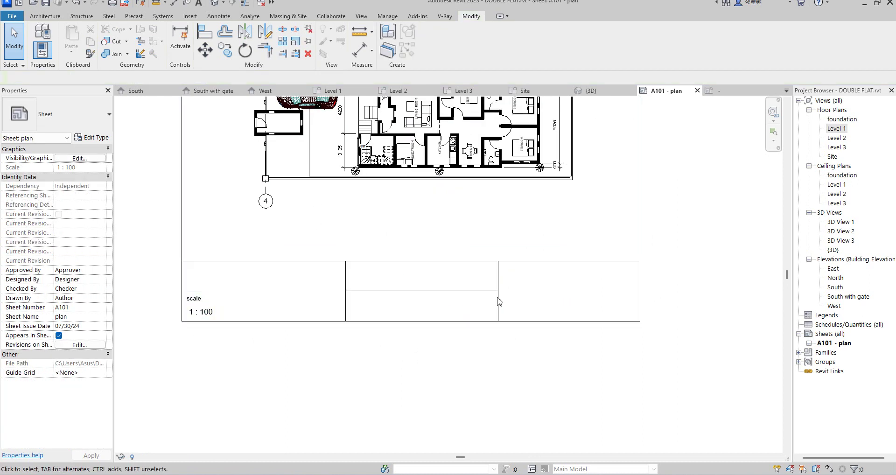
scroll(486, 306, down, 2)
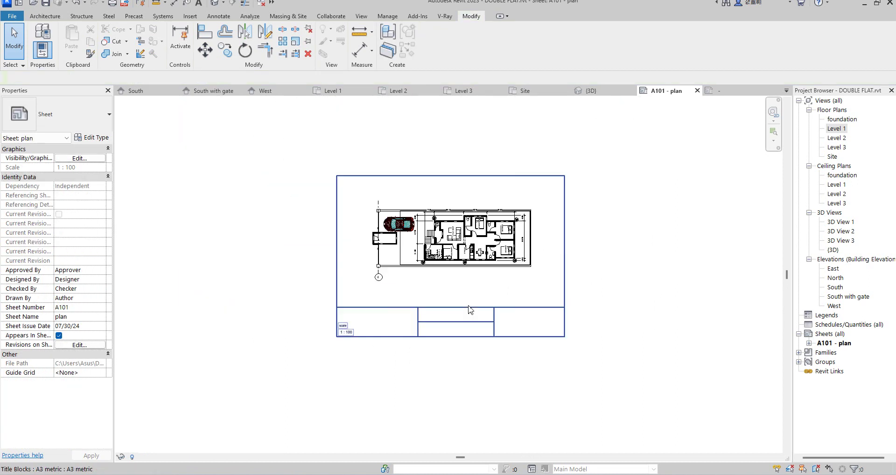
double_click(497, 326)
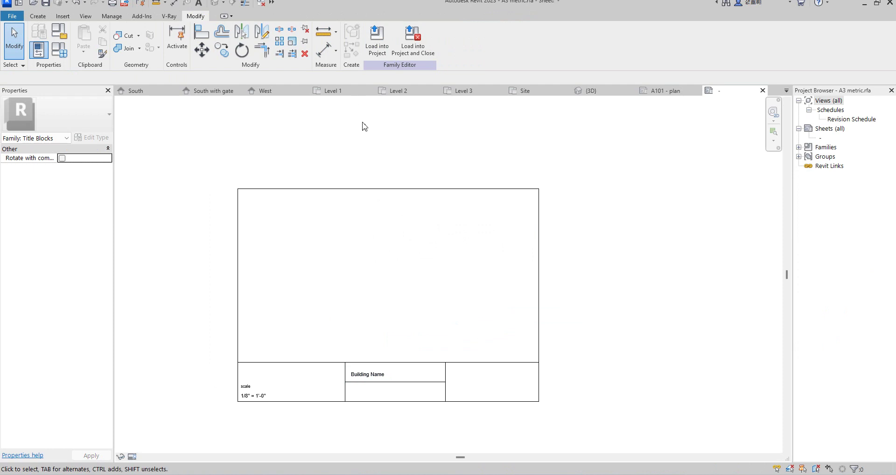
Place a 5 mm label with the Sheet Name parameter in the titleblock's right-hand cell.
scroll(377, 375, up, 2)
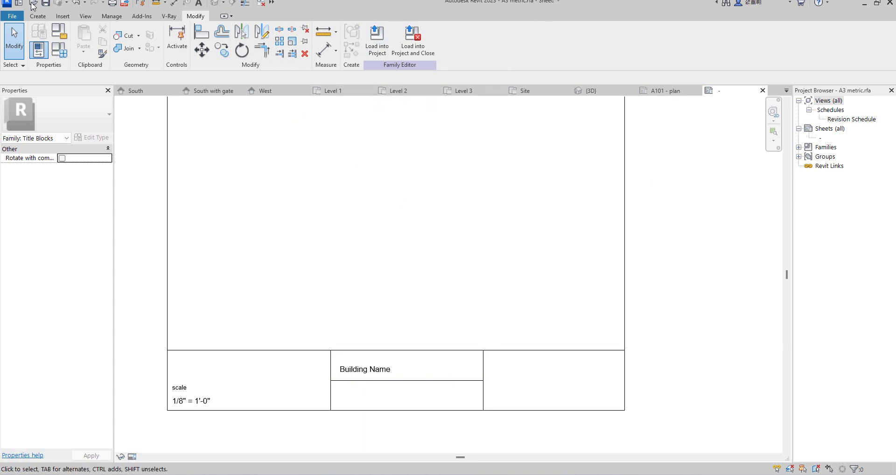
click(38, 15)
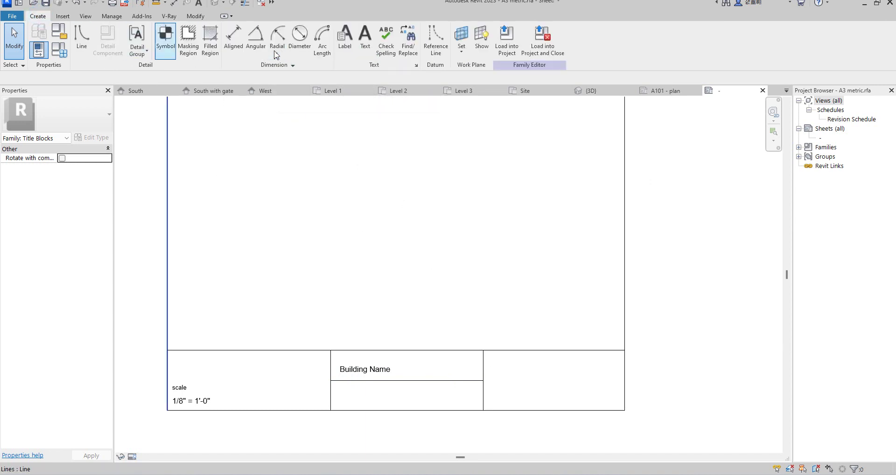
click(344, 35)
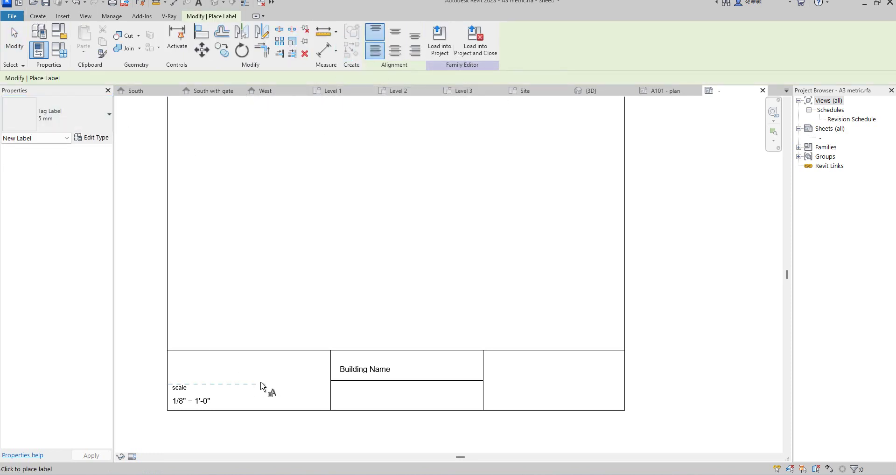
click(527, 376)
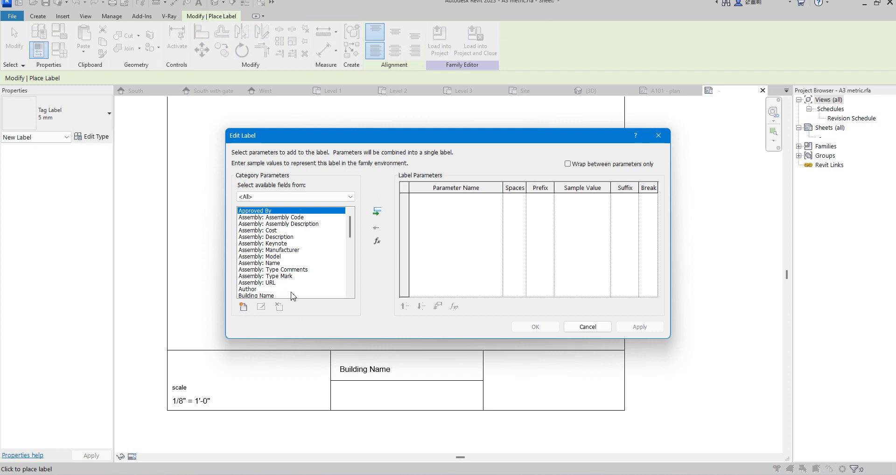
drag(351, 234, 352, 244)
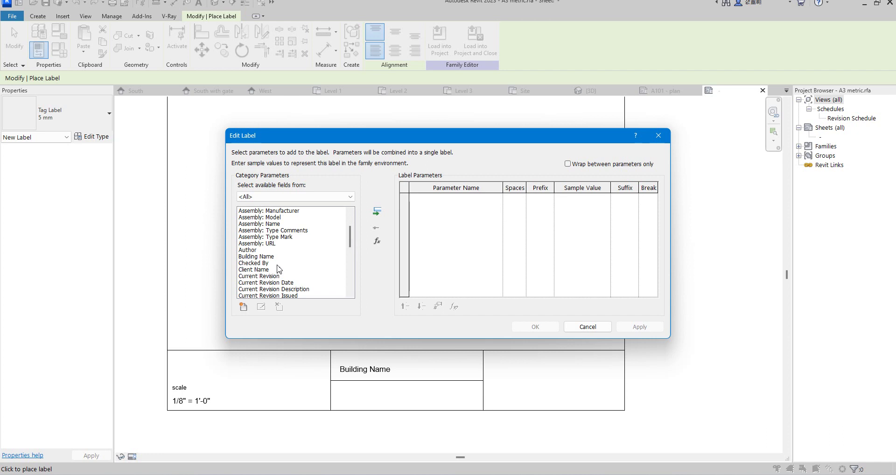
scroll(279, 269, down, 1)
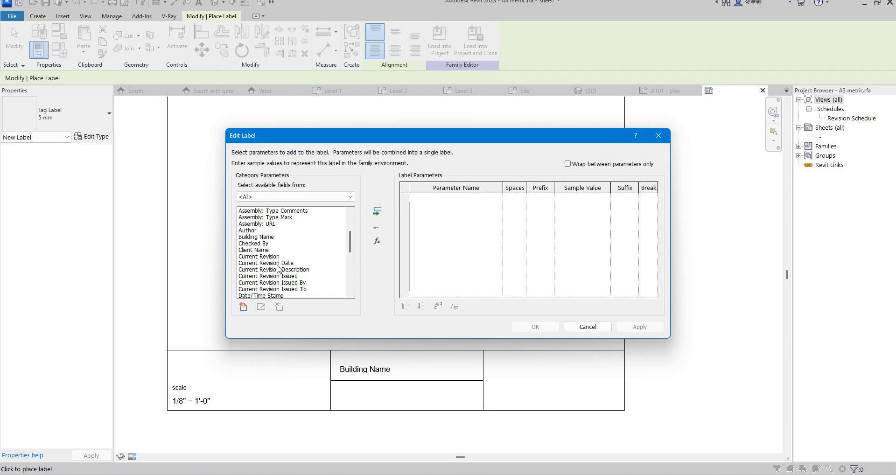
scroll(279, 269, down, 3)
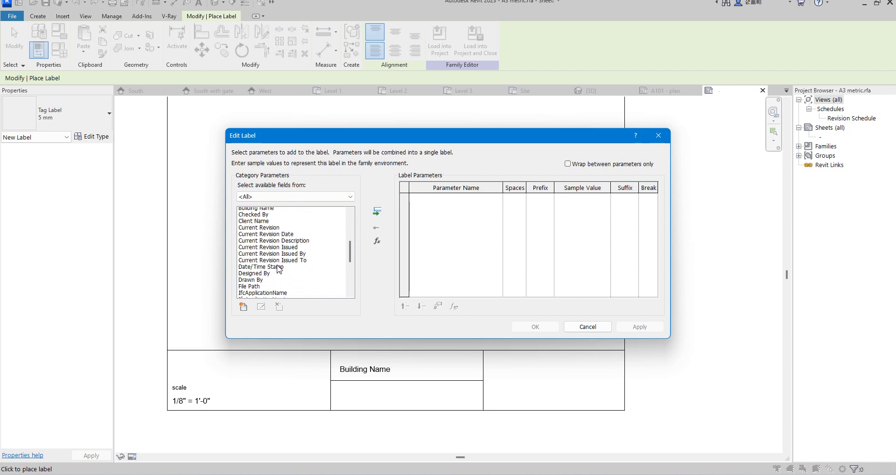
scroll(279, 270, down, 4)
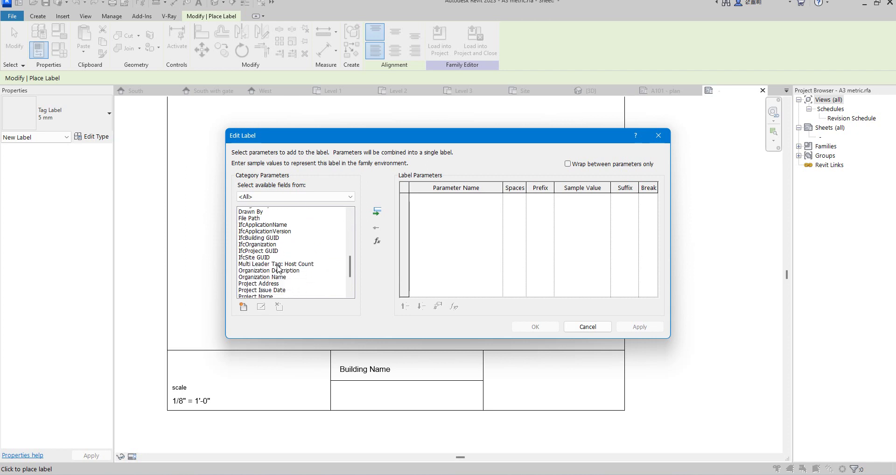
scroll(279, 270, down, 1)
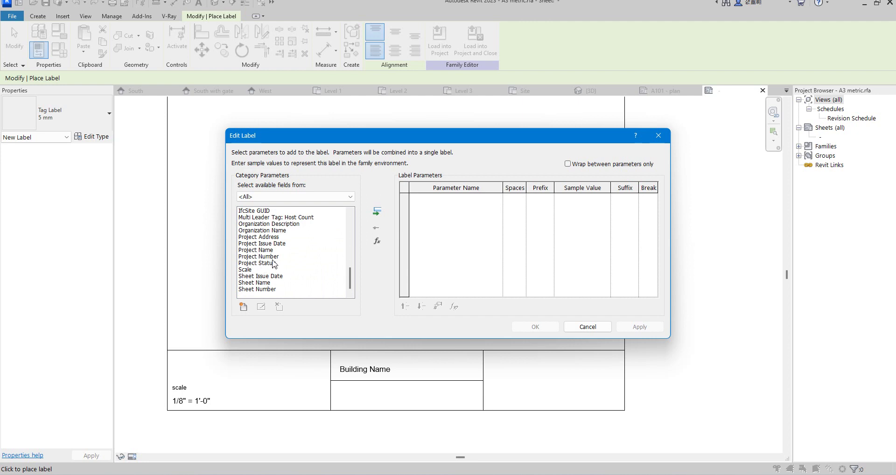
double_click(261, 283)
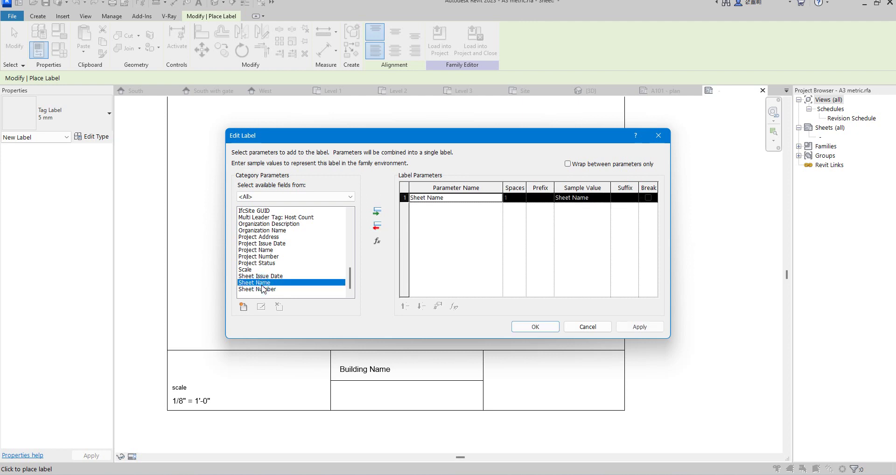
click(536, 328)
click(522, 384)
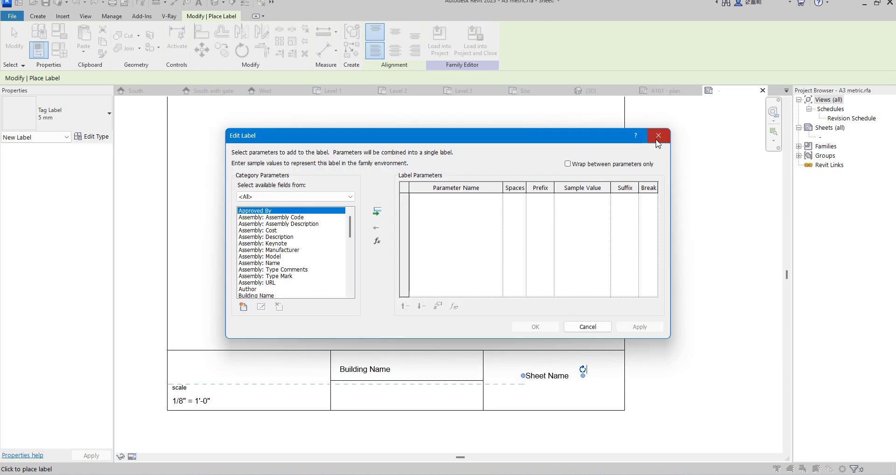
Load the edited A3 metric titleblock family into the DOUBLE FLAT project, overwriting the existing version.
click(657, 140)
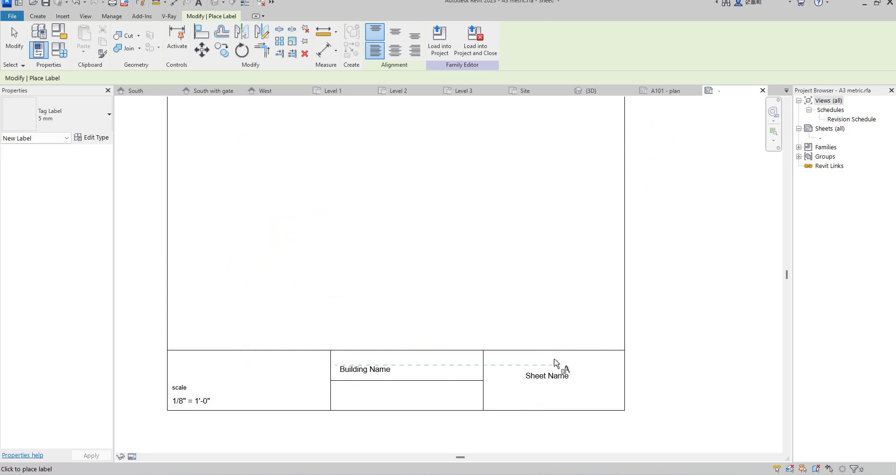
key(Escape)
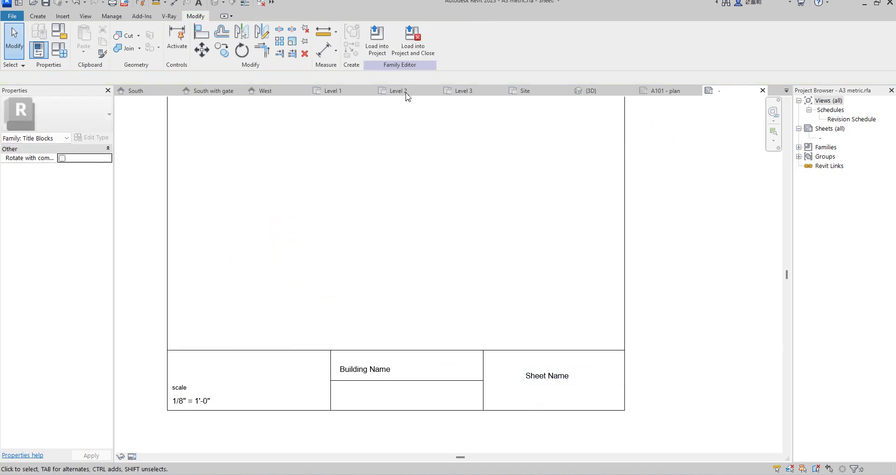
click(384, 51)
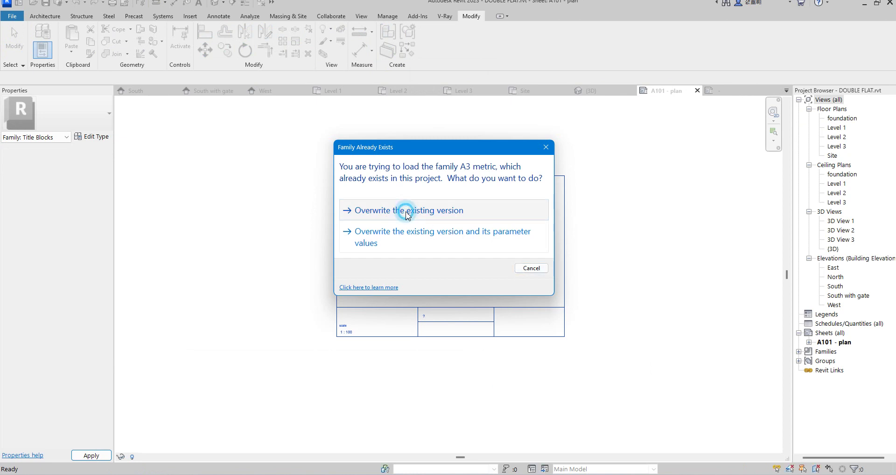
click(408, 211)
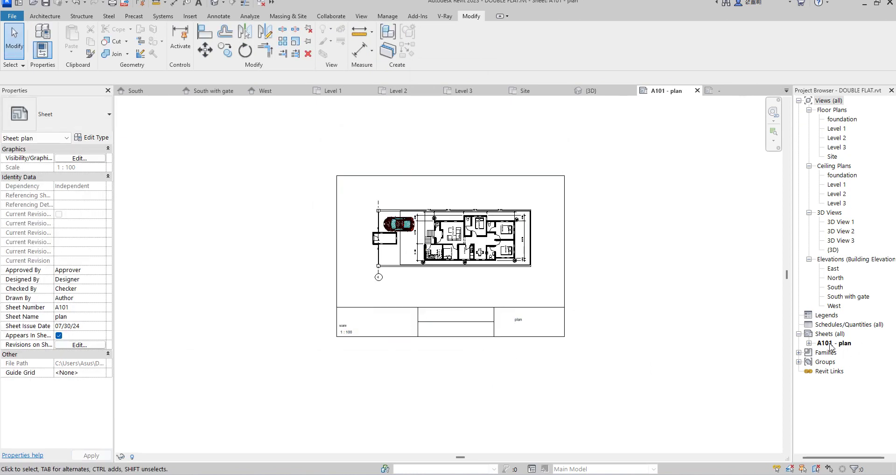
Fill in the Building Name field of the A101 sheet's titleblock with "double flat".
scroll(524, 331, up, 3)
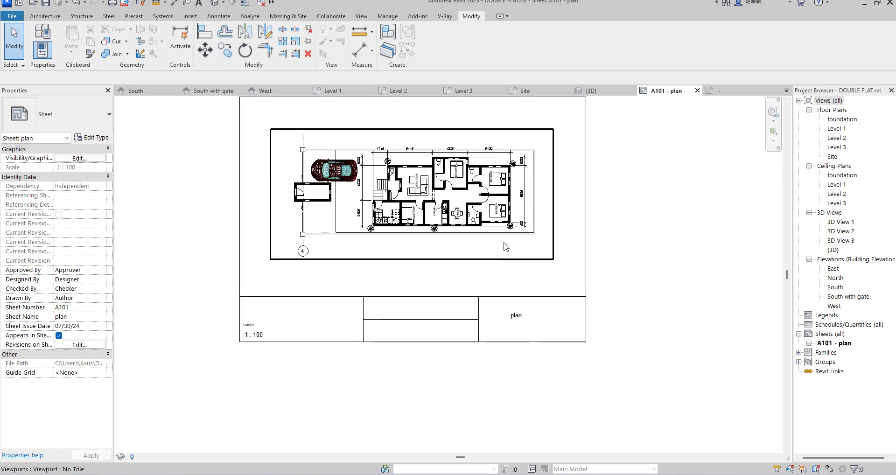
scroll(535, 323, up, 2)
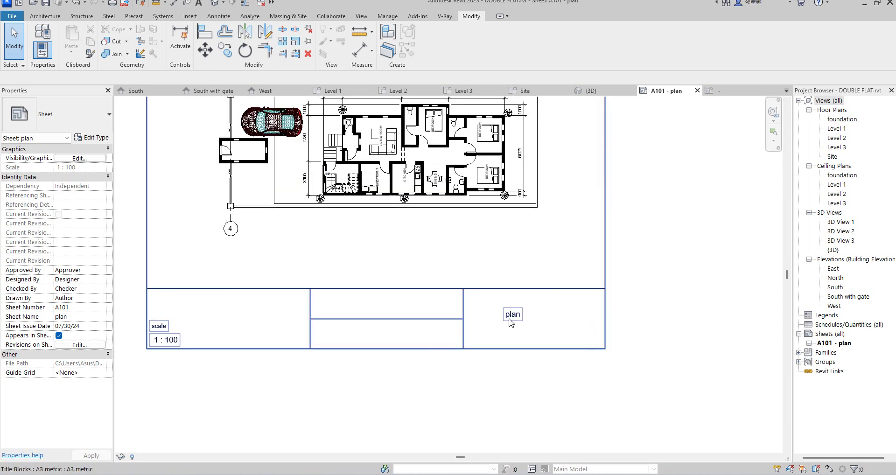
scroll(512, 321, down, 2)
scroll(516, 317, up, 2)
click(321, 308)
click(315, 309)
click(344, 309)
scroll(319, 310, up, 3)
click(318, 310)
drag(280, 220, 537, 379)
click(600, 330)
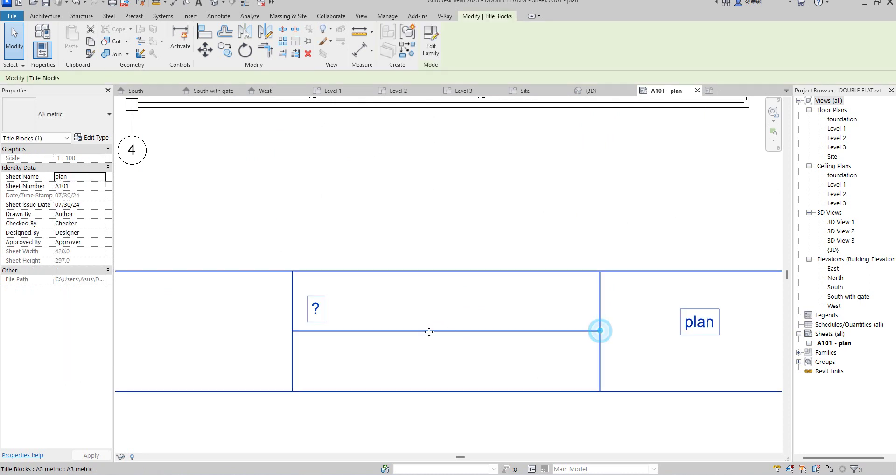
click(316, 315)
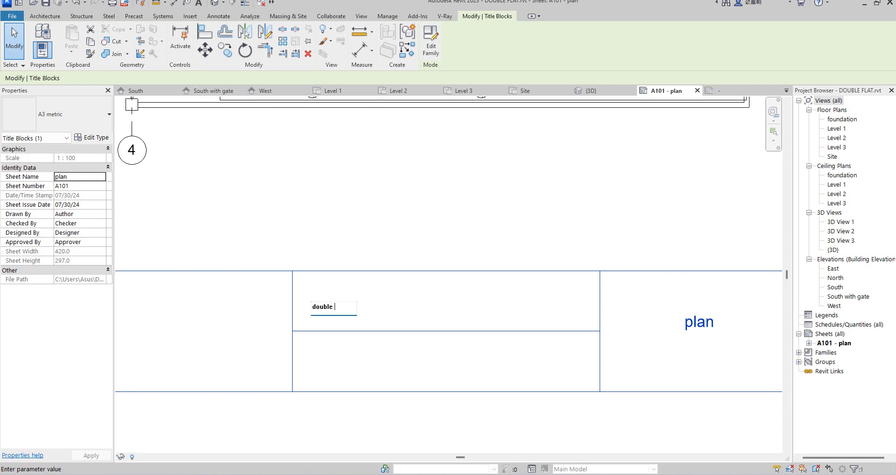
click(407, 236)
scroll(386, 372, down, 5)
click(394, 363)
scroll(417, 327, down, 2)
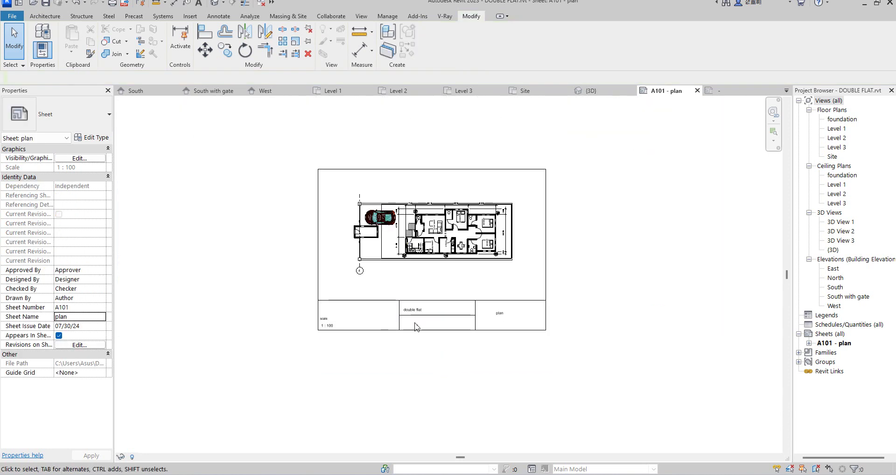
scroll(415, 326, up, 2)
scroll(497, 327, down, 2)
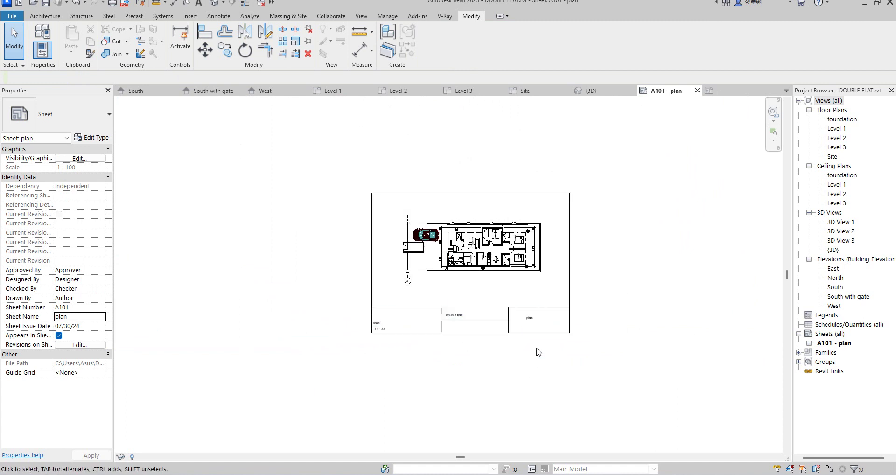
Create a new sheet using the A3 metric titleblock.
click(827, 334)
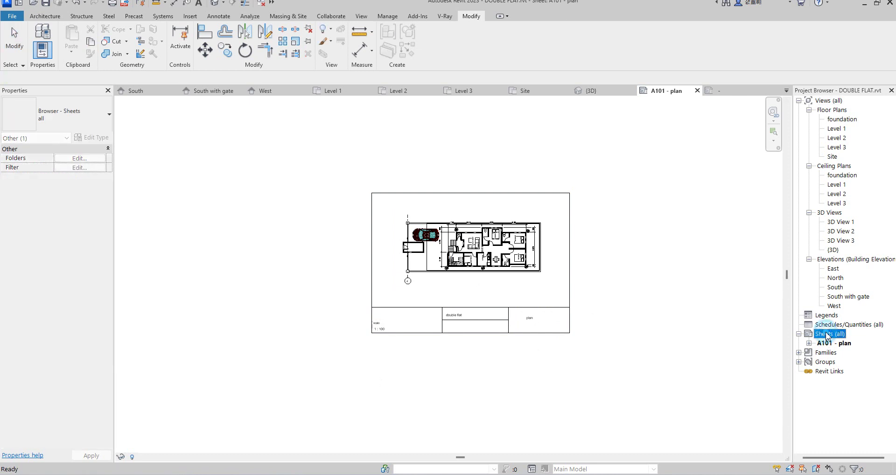
right_click(823, 337)
click(756, 341)
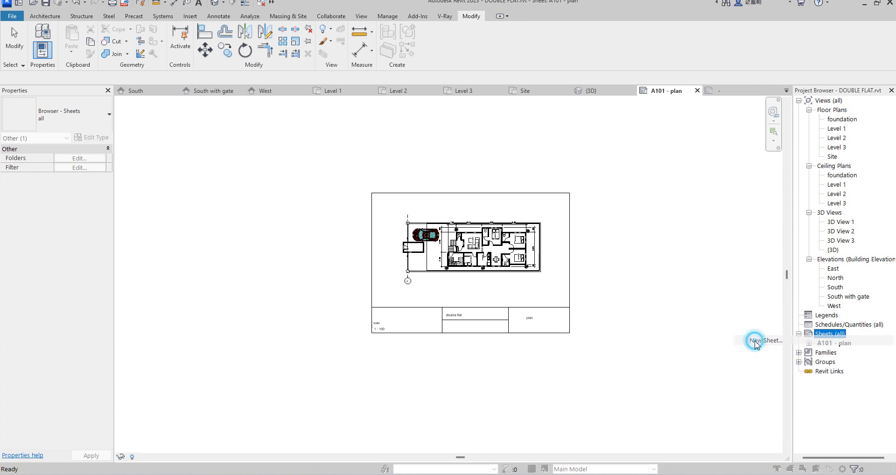
click(479, 353)
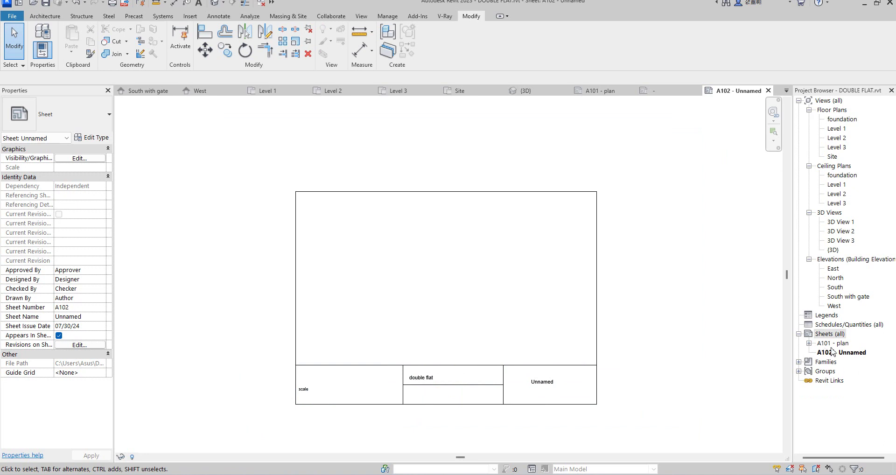
click(847, 344)
right_click(846, 346)
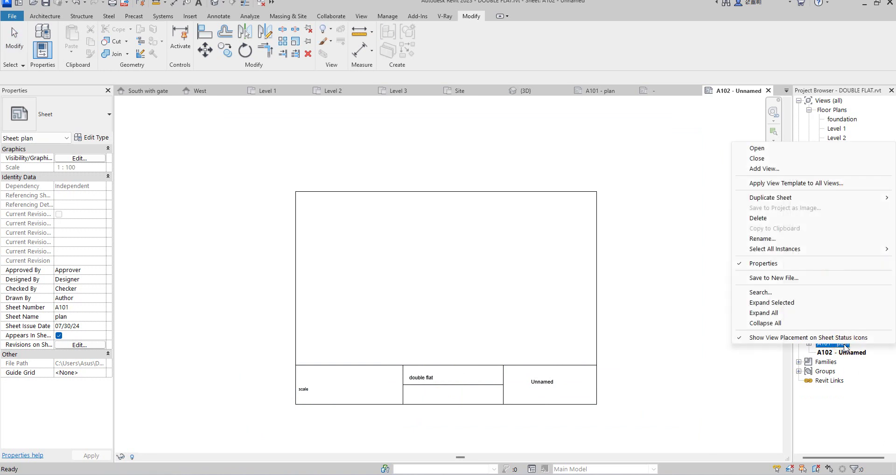
click(691, 391)
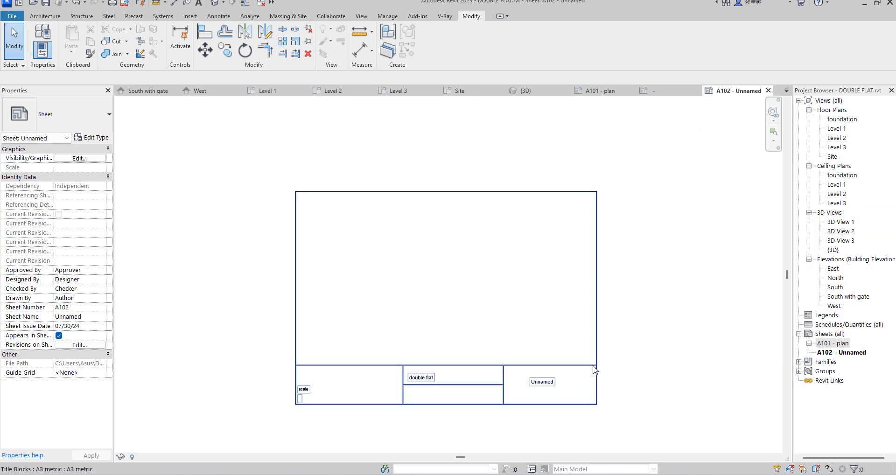
Open sheet A101 and change its sheet name in the titleblock to "ground floor plan".
double_click(817, 344)
scroll(533, 324, up, 4)
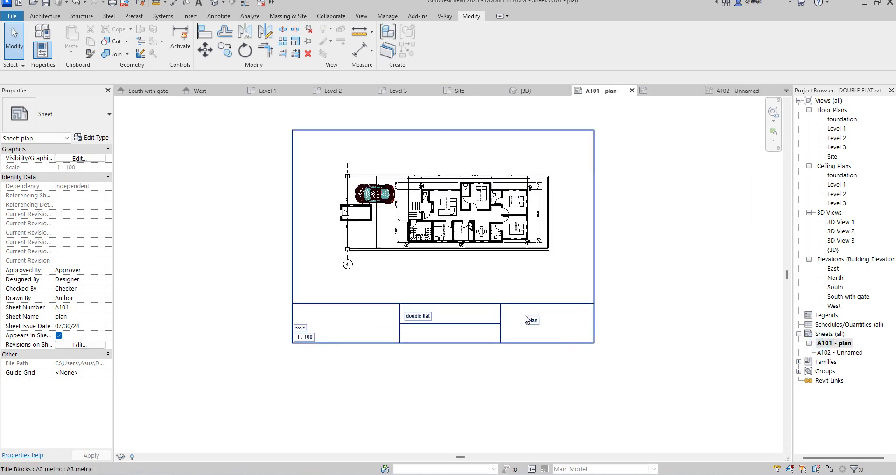
click(535, 326)
click(537, 325)
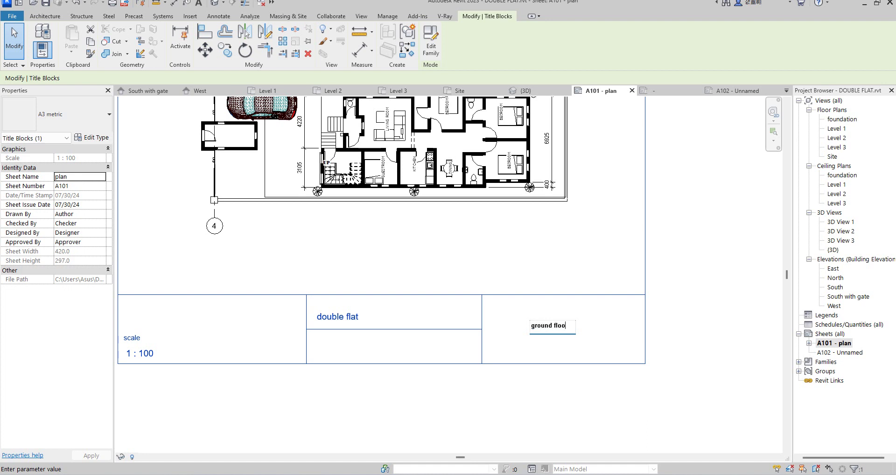
text(ground floor plan)
click(681, 331)
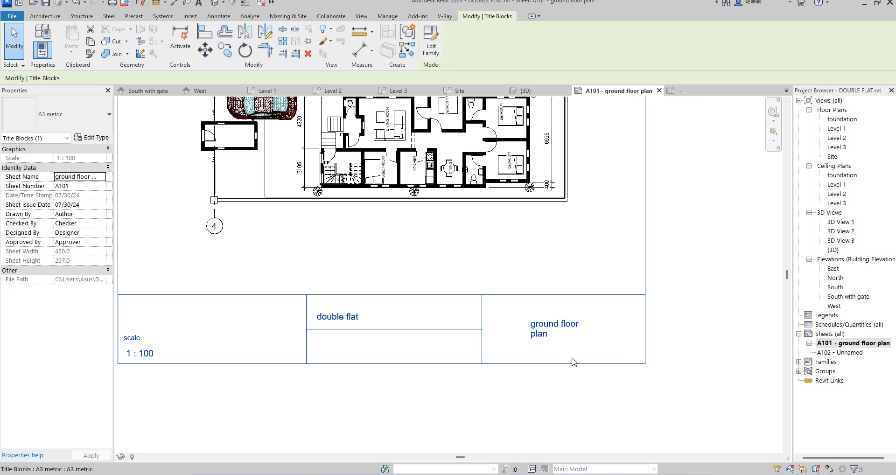
scroll(682, 351, down, 1)
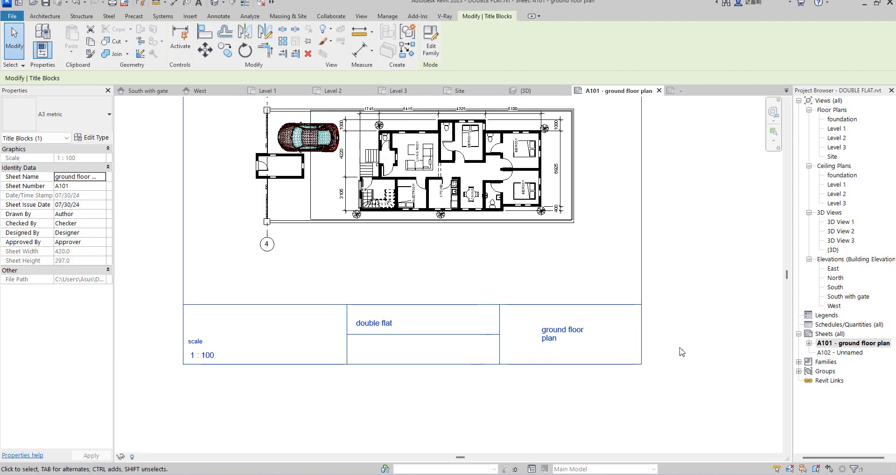
Open sheet A102 and change its sheet name in the titleblock to "first floor plan".
double_click(847, 352)
click(443, 372)
scroll(536, 387, up, 3)
click(536, 386)
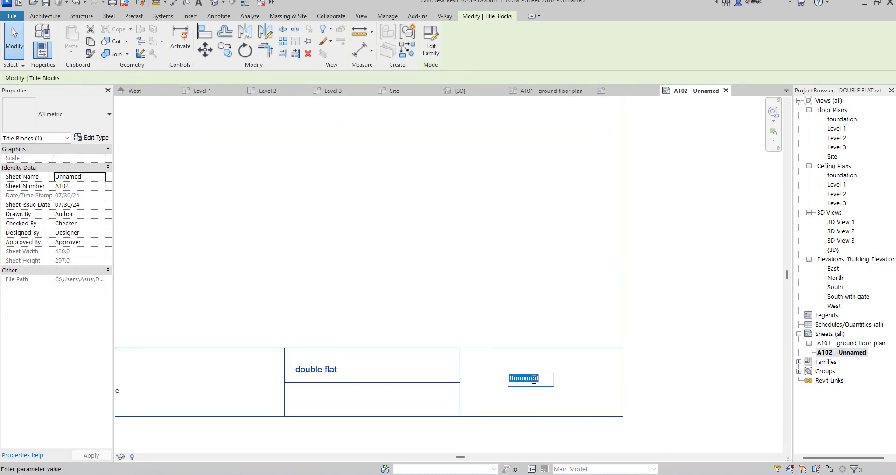
text(first floor plan)
click(666, 314)
Place the Level 2 floor plan view on sheet A102, over the titleblock's drawing area.
scroll(586, 340, down, 5)
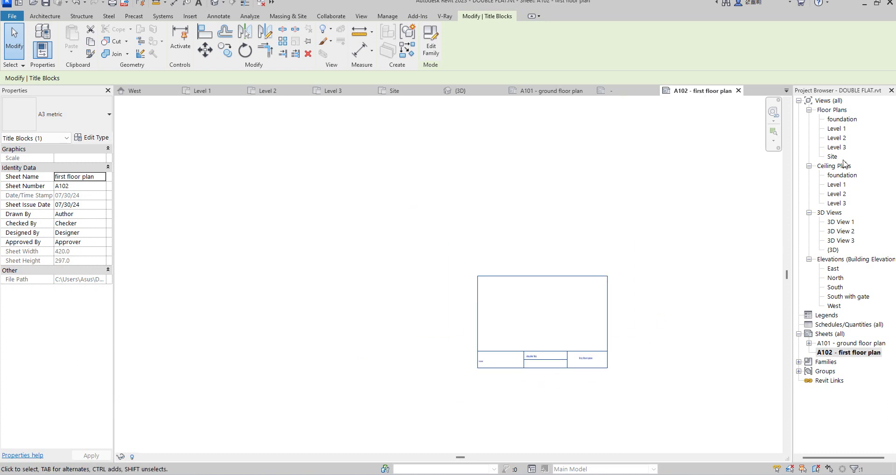
drag(837, 140, 537, 319)
click(539, 322)
scroll(570, 312, up, 2)
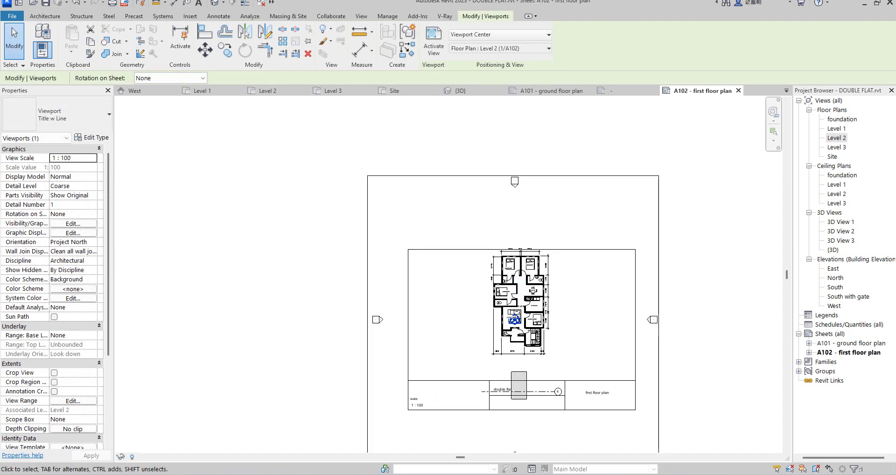
Activate the Level 2 viewport on the sheet and show its crop region.
scroll(420, 318, down, 2)
scroll(498, 307, up, 1)
click(498, 306)
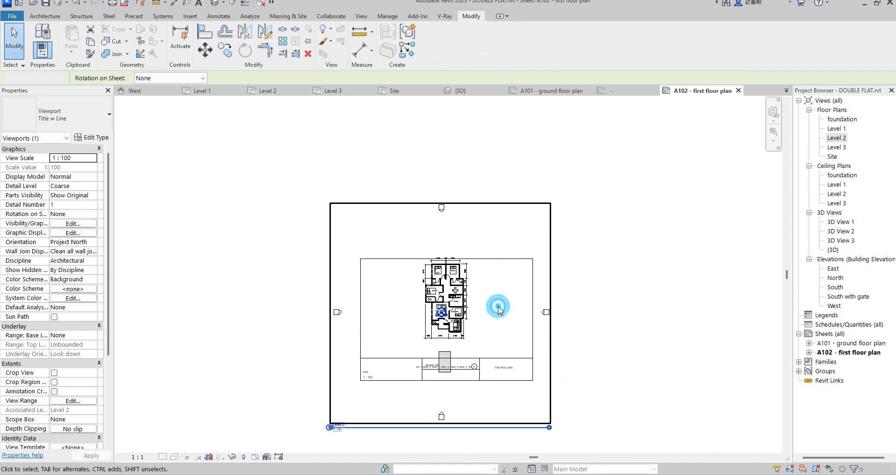
click(498, 306)
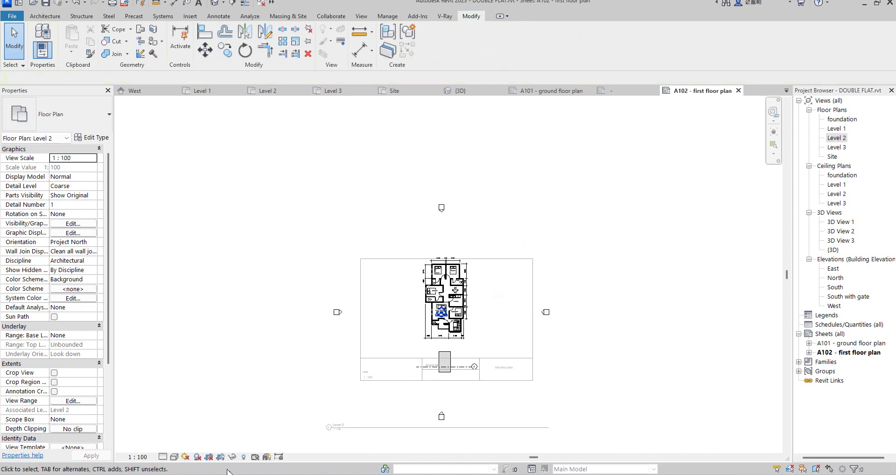
click(220, 457)
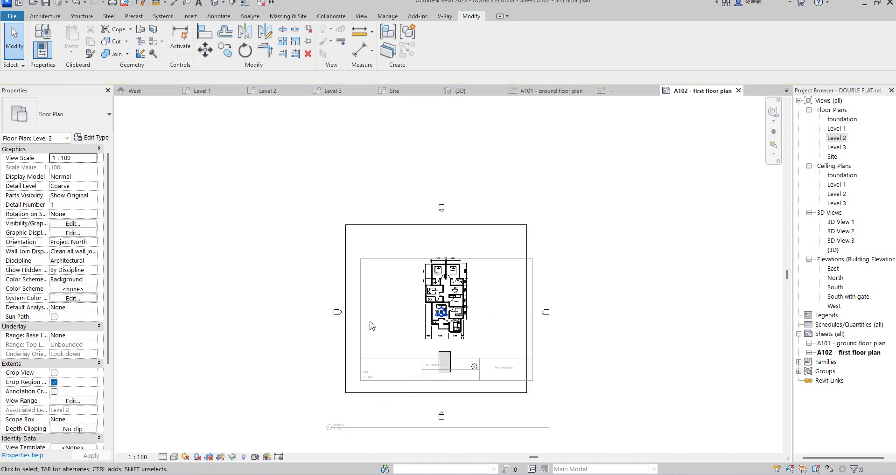
Rotate the Level 2 crop region 90° counterclockwise so the plan lies horizontally on the sheet.
click(345, 350)
mouse_move(345, 309)
mouse_down()
mouse_move(406, 306)
mouse_move(340, 314)
mouse_move(348, 320)
mouse_up()
click(245, 50)
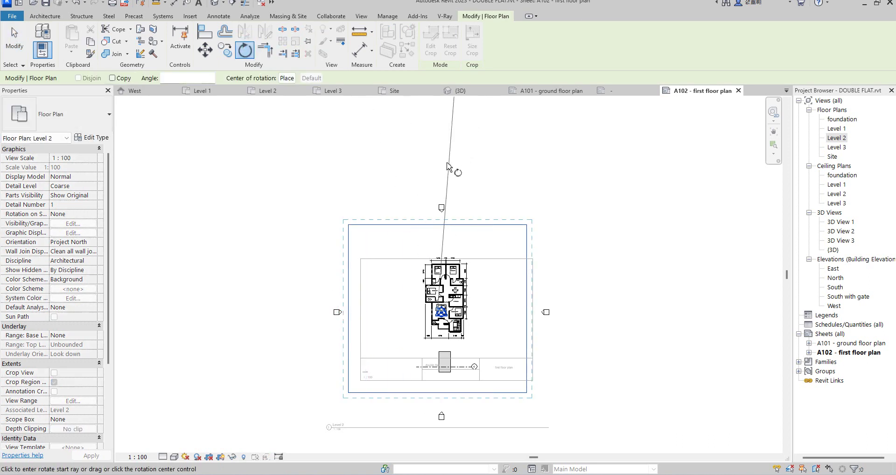
click(443, 169)
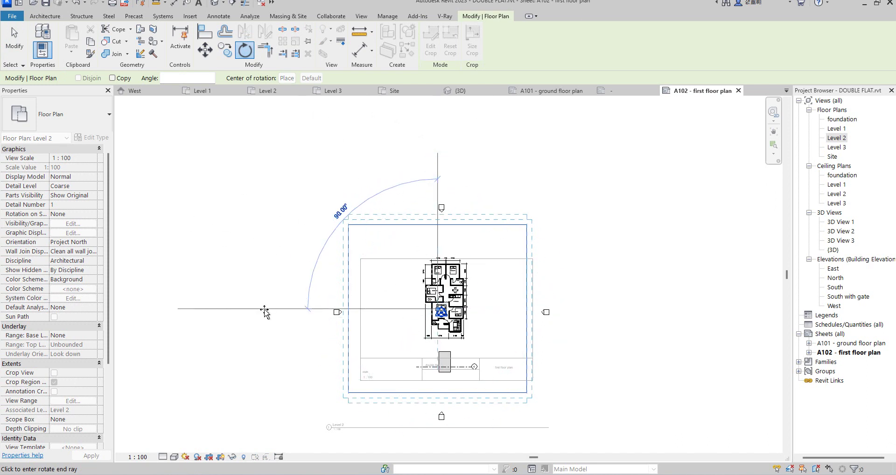
click(264, 312)
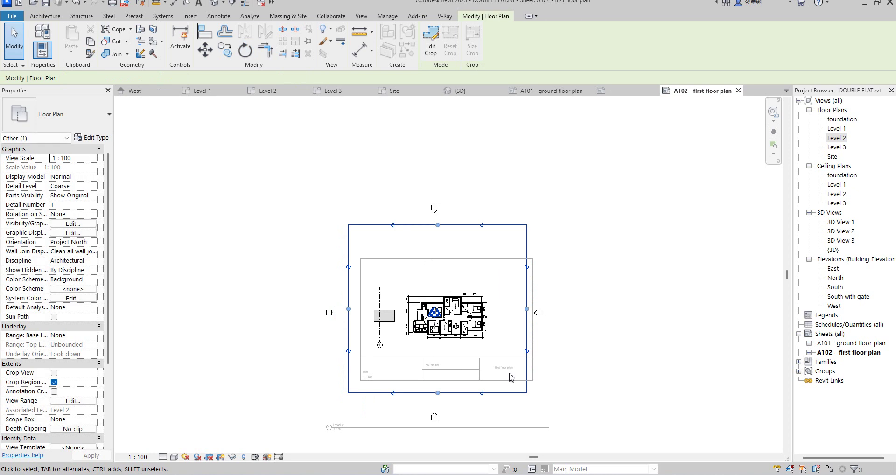
Shrink all four sides of the Level 2 crop region closely around the dimensioned plan, leaving out the elevation markers and the detached grid line.
drag(410, 181, 417, 255)
drag(411, 403, 411, 340)
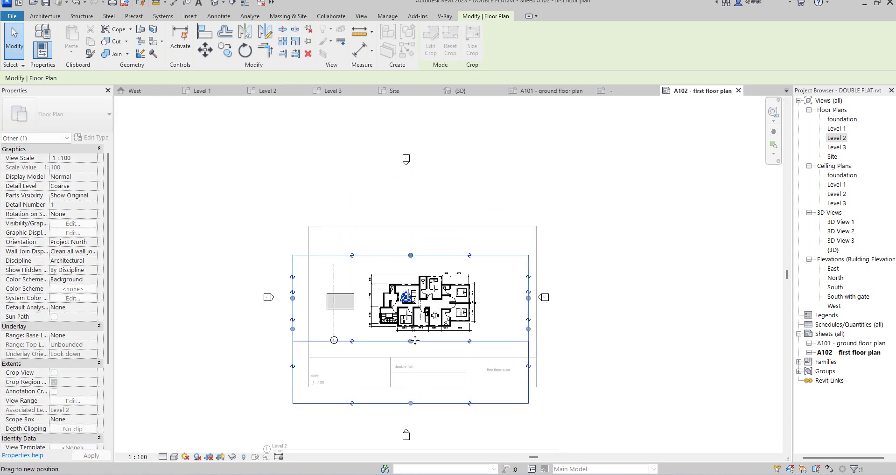
drag(528, 297, 495, 298)
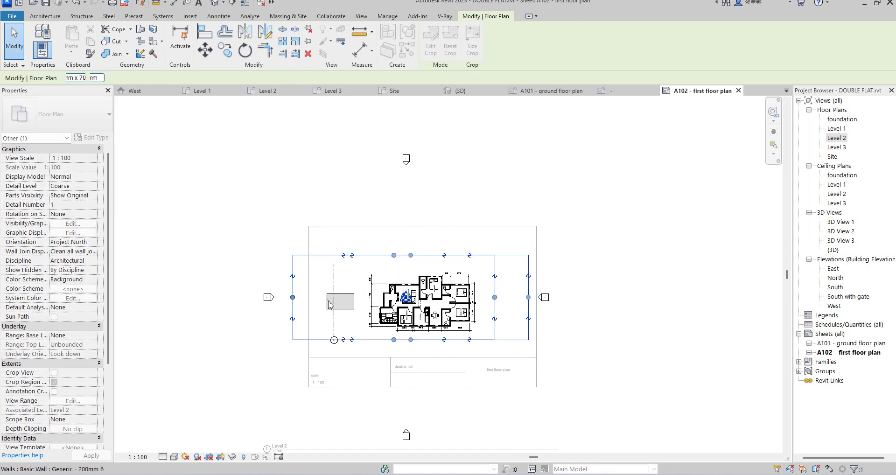
drag(292, 297, 362, 297)
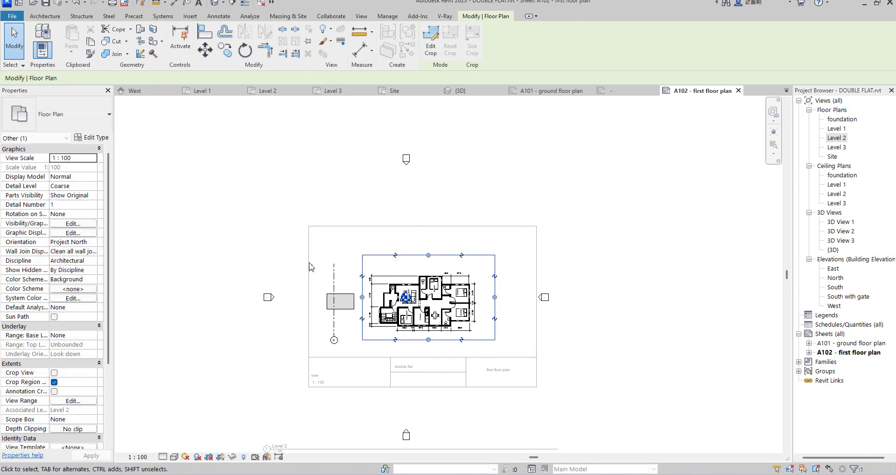
Crop the Level 2 view, hide its crop region, and return to the sheet.
click(209, 458)
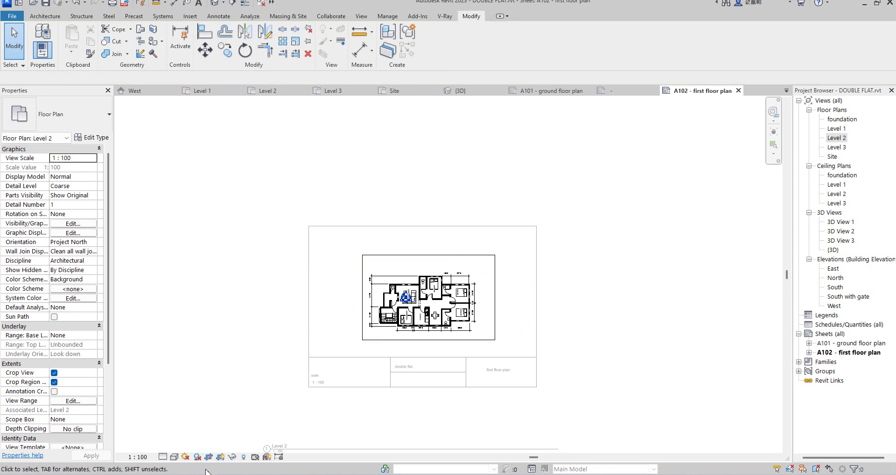
click(220, 457)
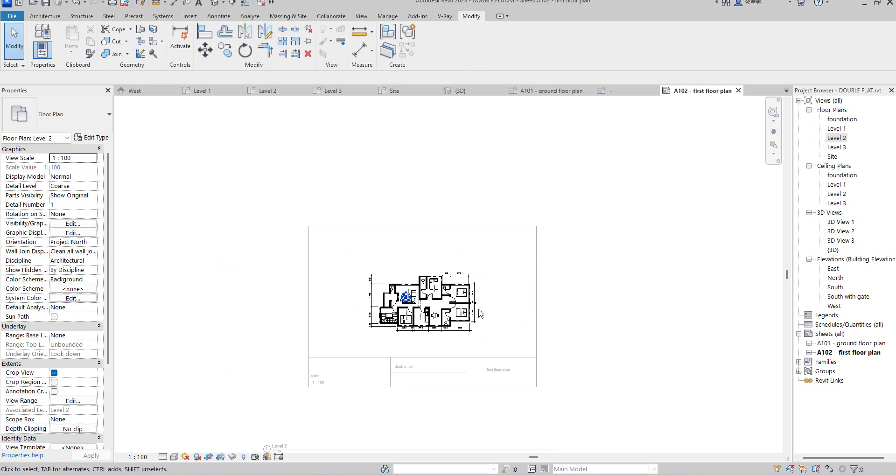
scroll(466, 346, up, 2)
double_click(624, 241)
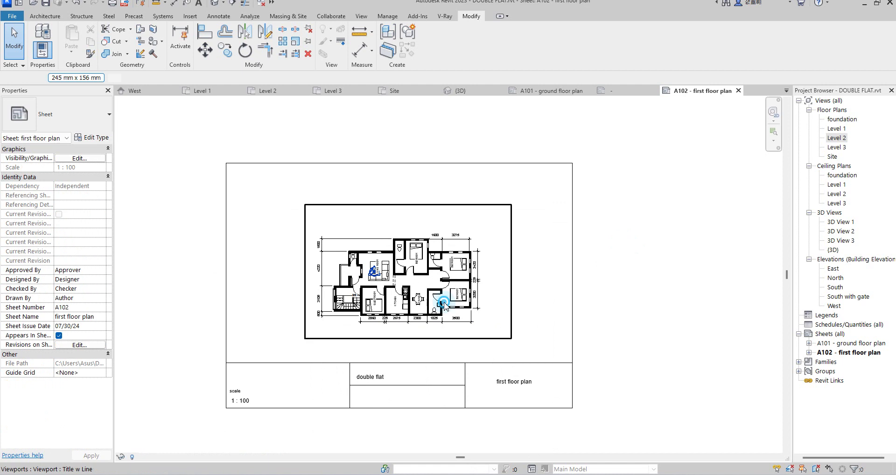
Nudge the Level 2 viewport upward to centre the plan in the drawing area above the titleblock cells.
click(441, 302)
key(Up)
key(Up)
key(Up)
key(Up)
key(Up)
key(Up)
key(Up)
key(Up)
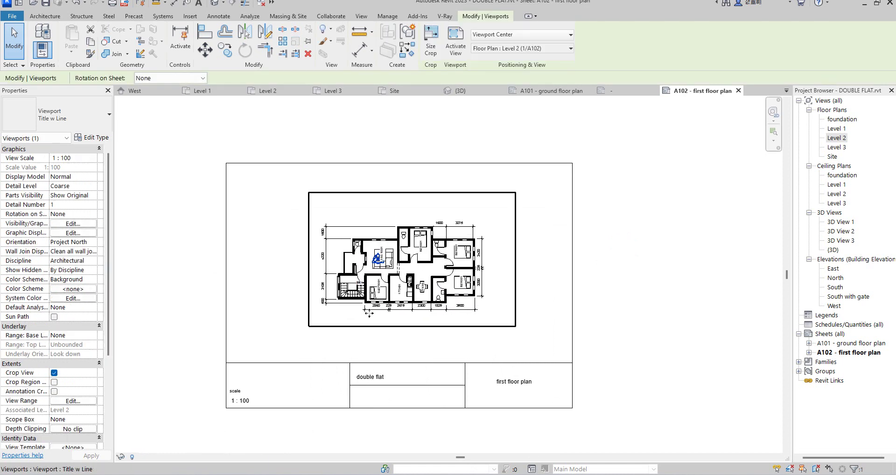
Change the Level 2 viewport's type to No Title.
scroll(494, 382, down, 3)
scroll(434, 398, up, 2)
scroll(433, 398, down, 3)
click(56, 114)
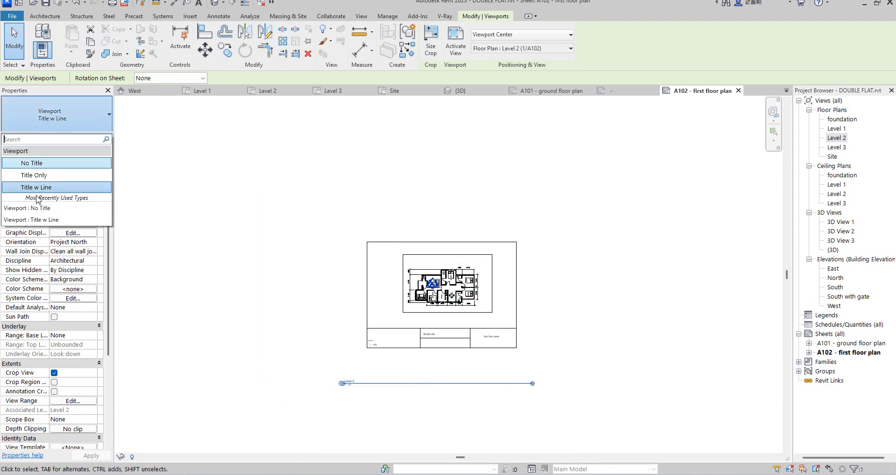
click(40, 166)
click(612, 255)
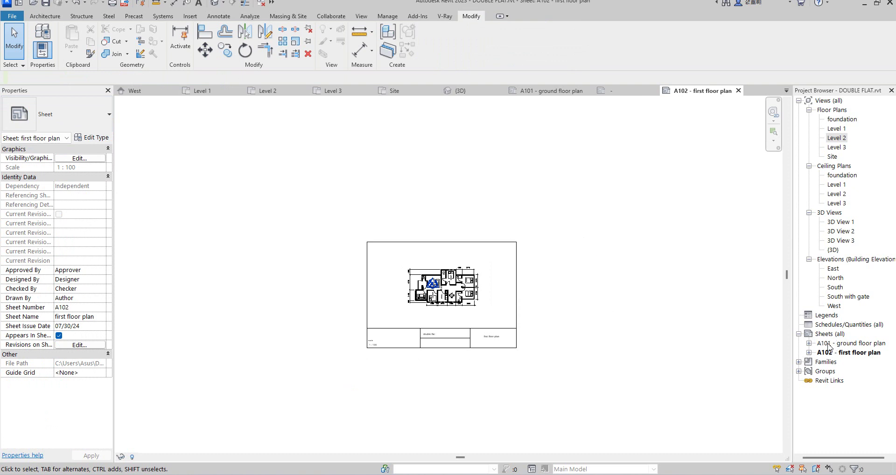
scroll(479, 355, up, 5)
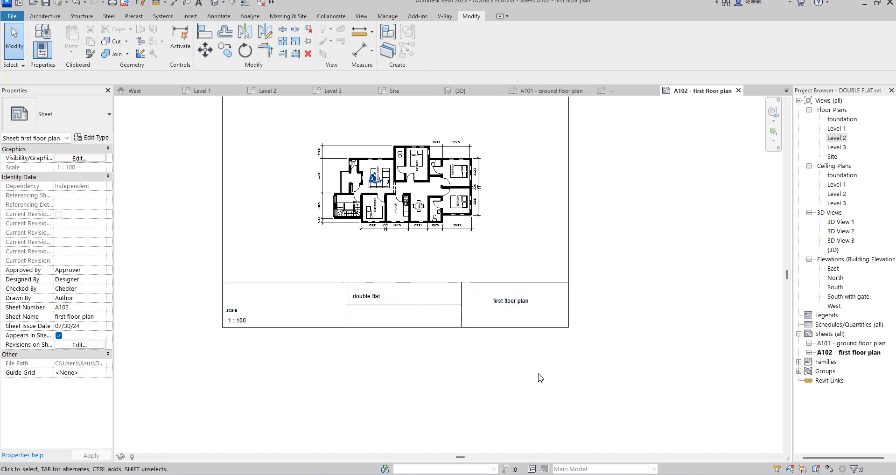
click(832, 336)
scroll(647, 343, down, 2)
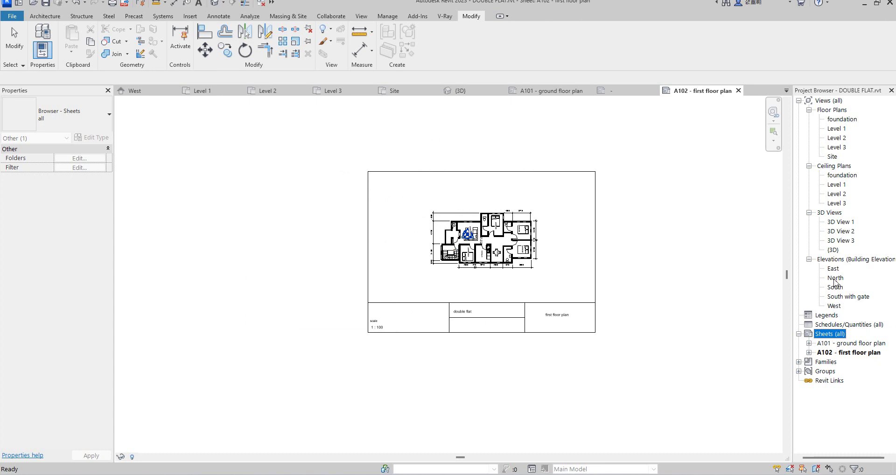
Create four new sheets using the A3 metric title block.
right_click(826, 337)
click(771, 340)
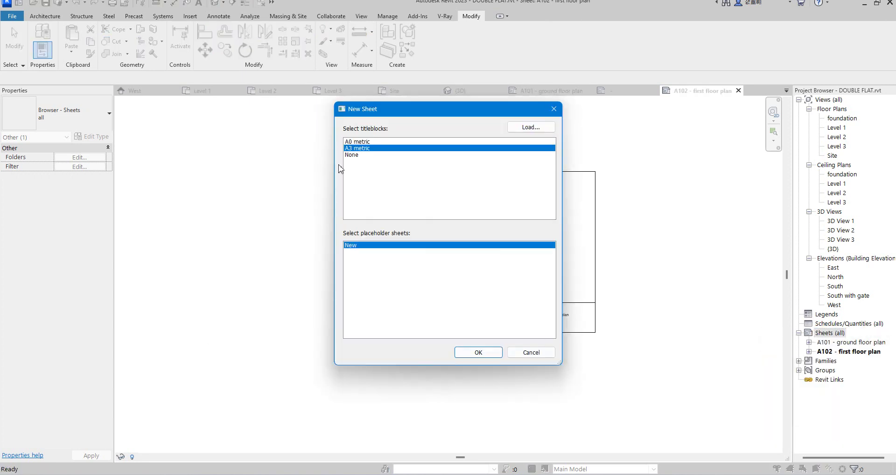
click(479, 352)
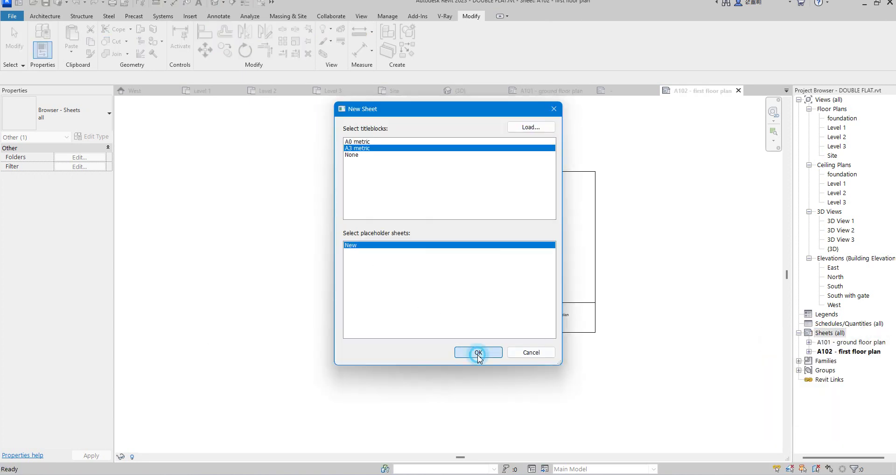
click(829, 334)
right_click(829, 334)
click(766, 341)
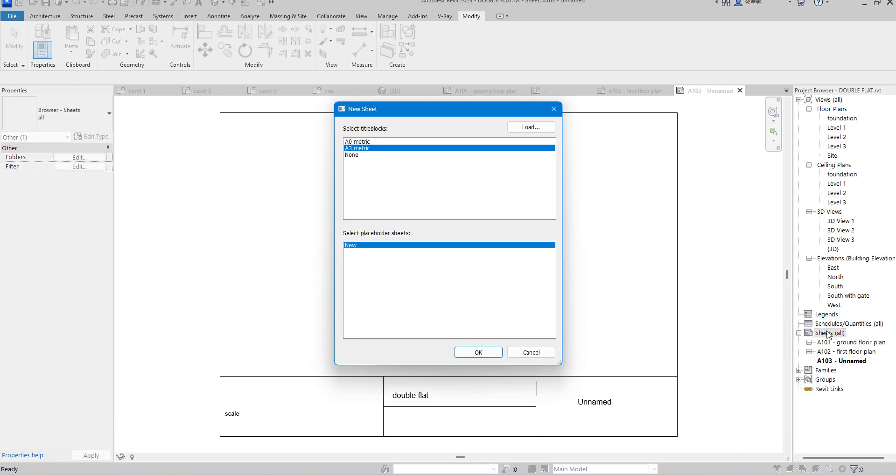
click(479, 352)
right_click(829, 334)
click(789, 342)
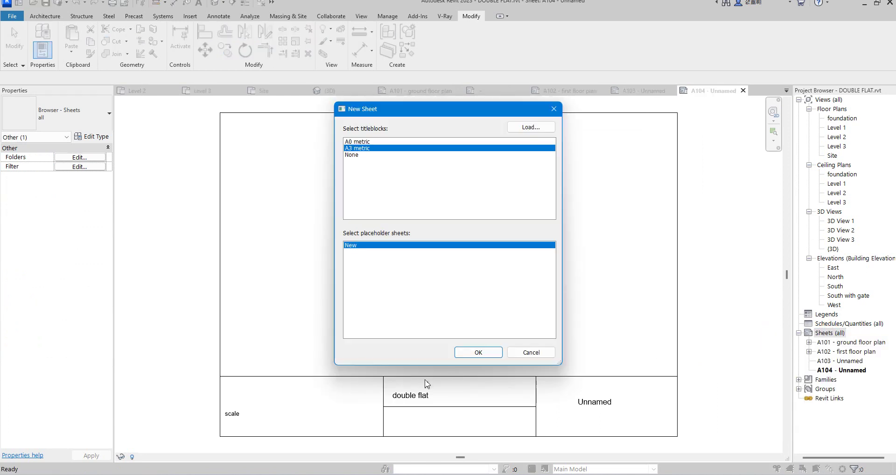
click(479, 353)
right_click(829, 334)
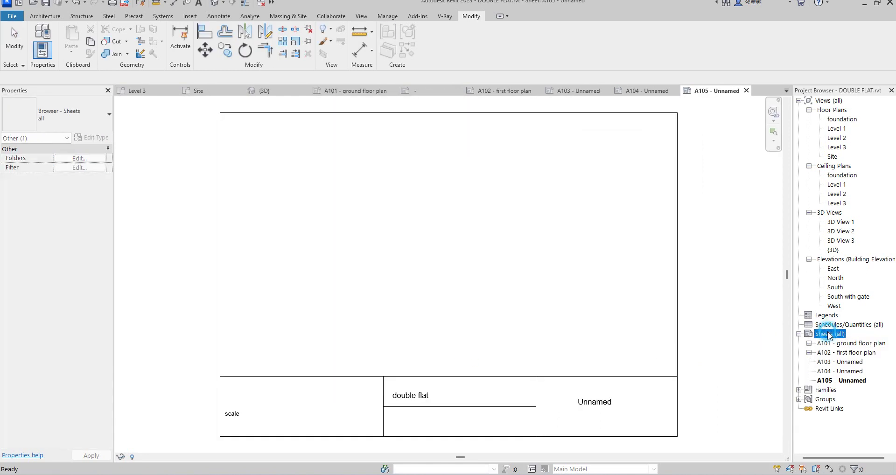
click(759, 338)
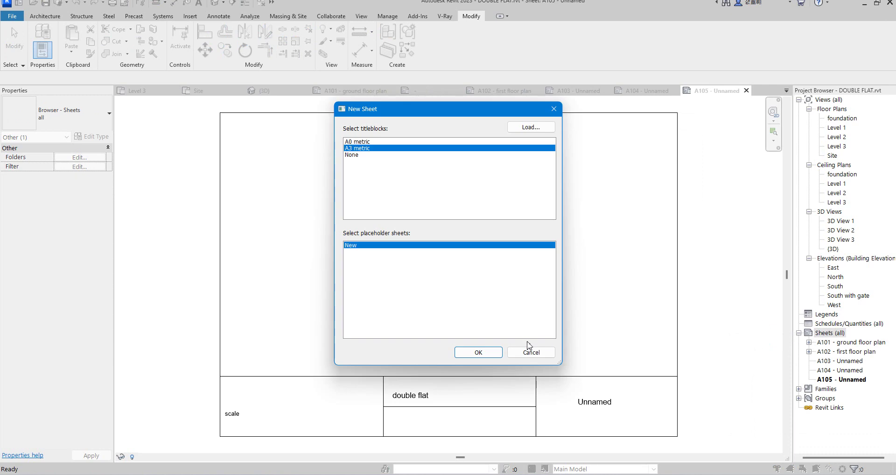
click(485, 356)
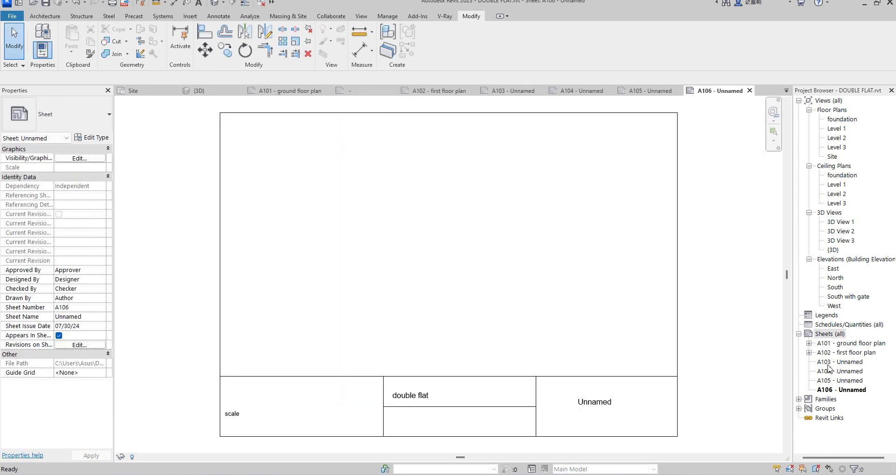
Open sheet A103 and place the South with gate elevation in the middle of its drawing area.
double_click(823, 363)
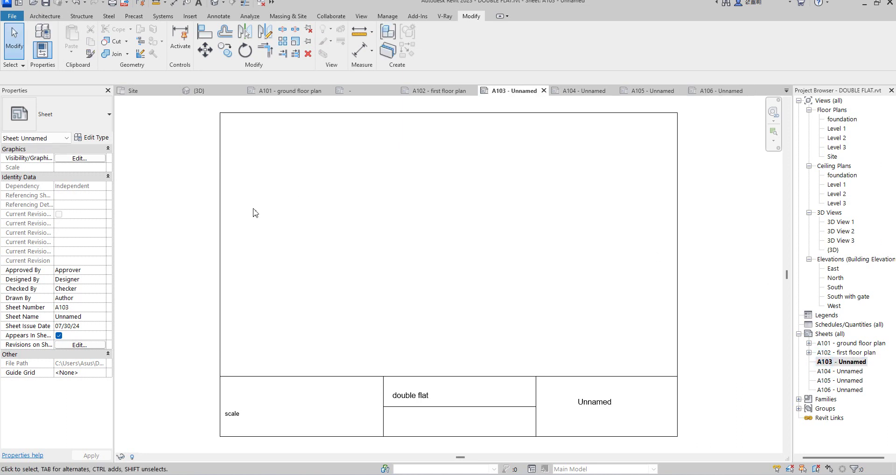
scroll(268, 290, down, 2)
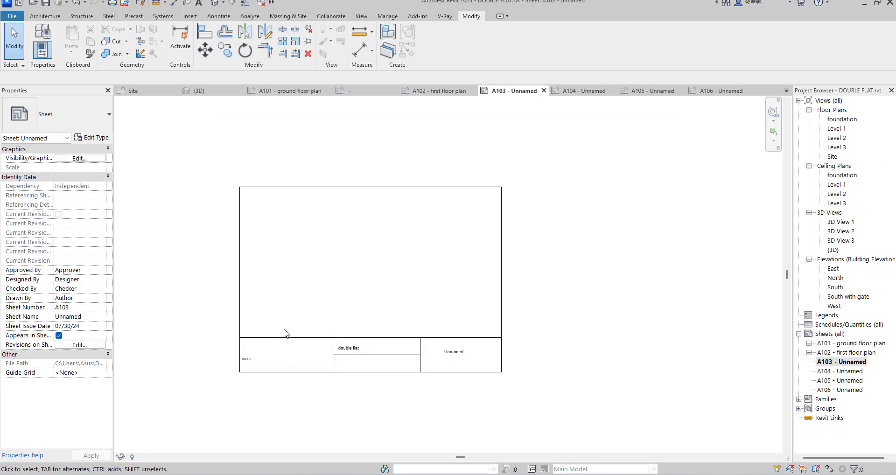
scroll(286, 334, up, 1)
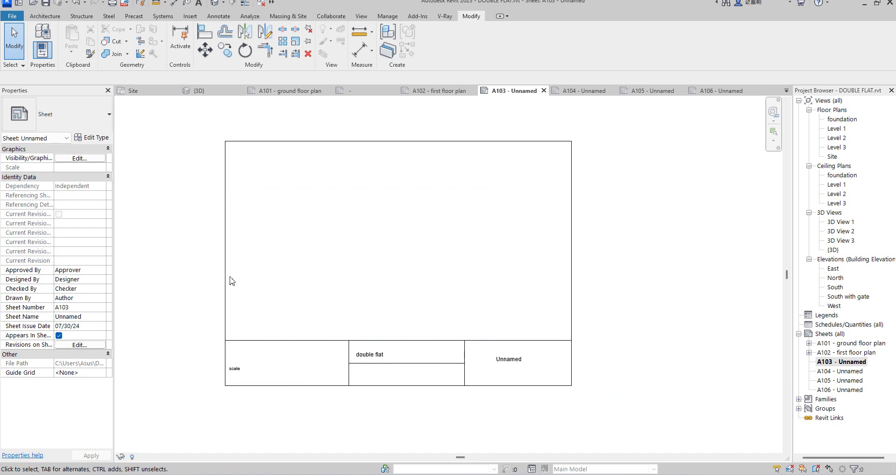
scroll(411, 380, down, 1)
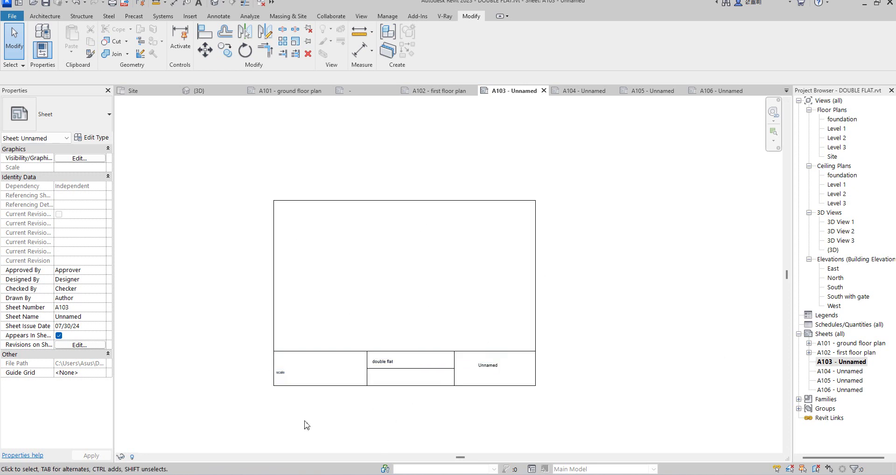
scroll(431, 383, up, 2)
scroll(421, 322, down, 3)
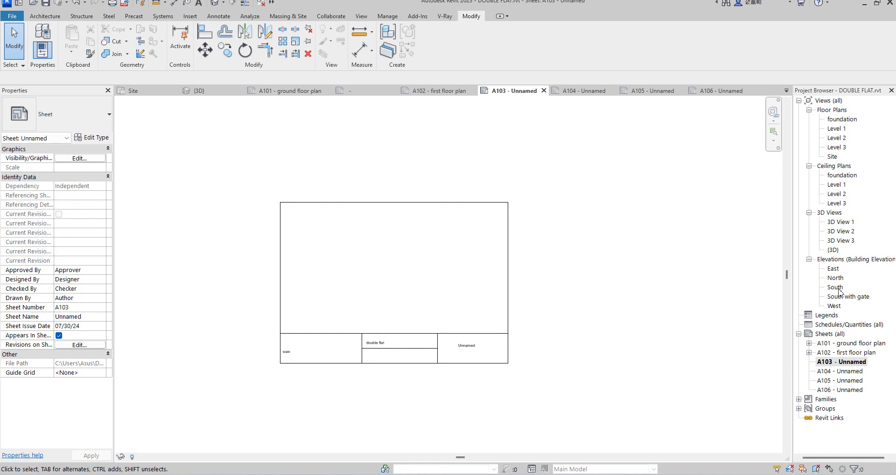
drag(842, 300, 446, 274)
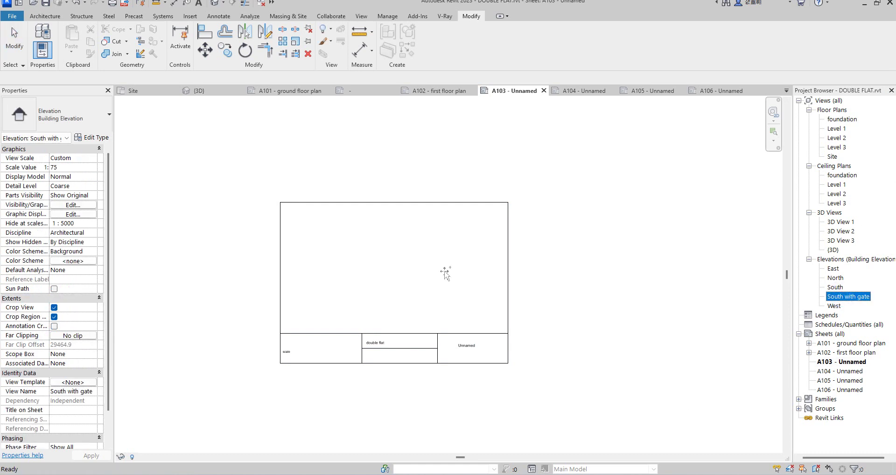
click(387, 268)
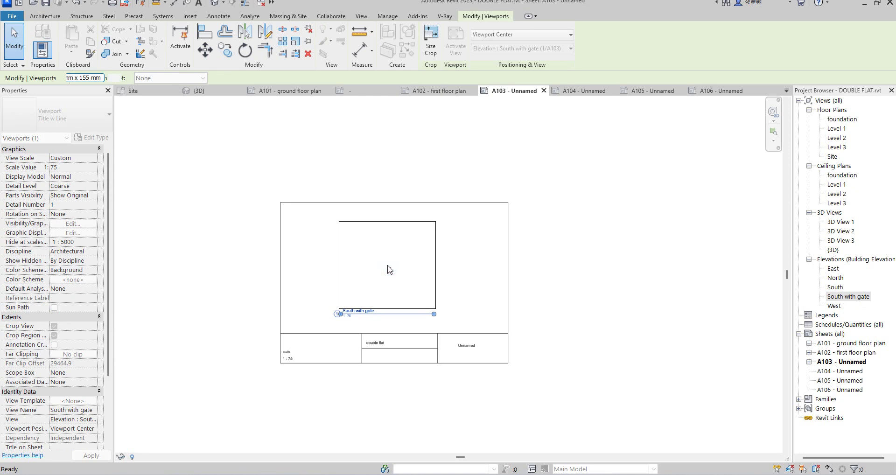
click(466, 260)
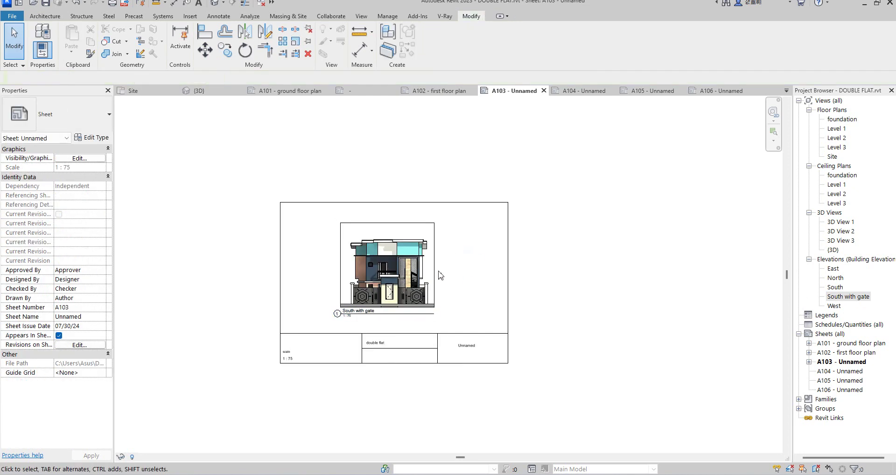
Activate the South with gate viewport and hide its crop region, then deactivate the view.
click(435, 274)
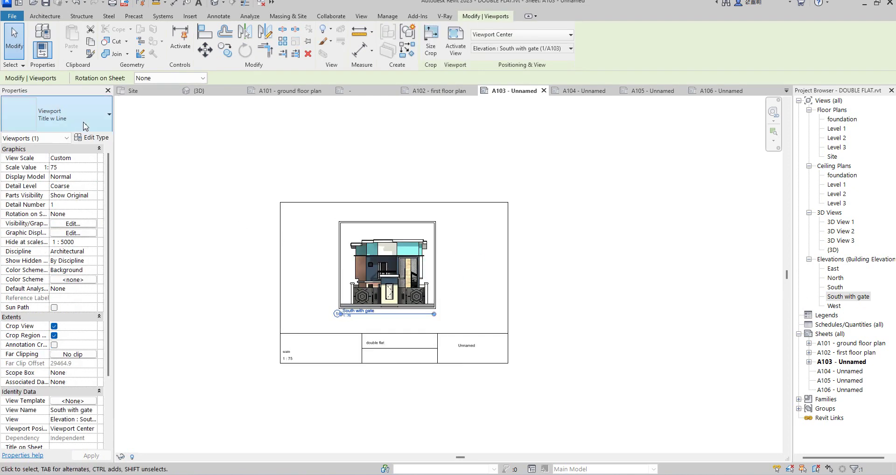
double_click(340, 261)
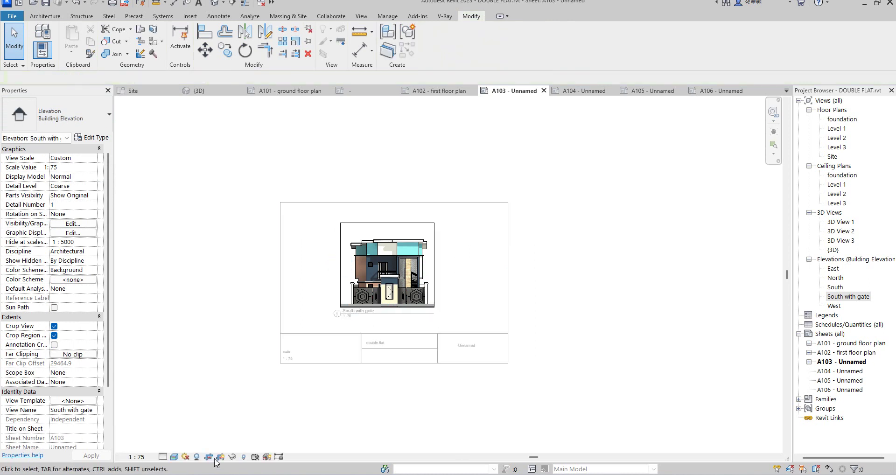
click(220, 457)
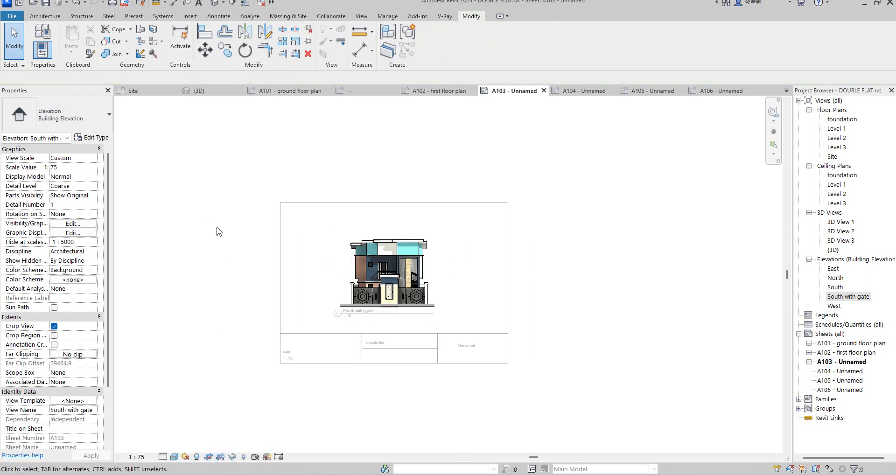
double_click(474, 249)
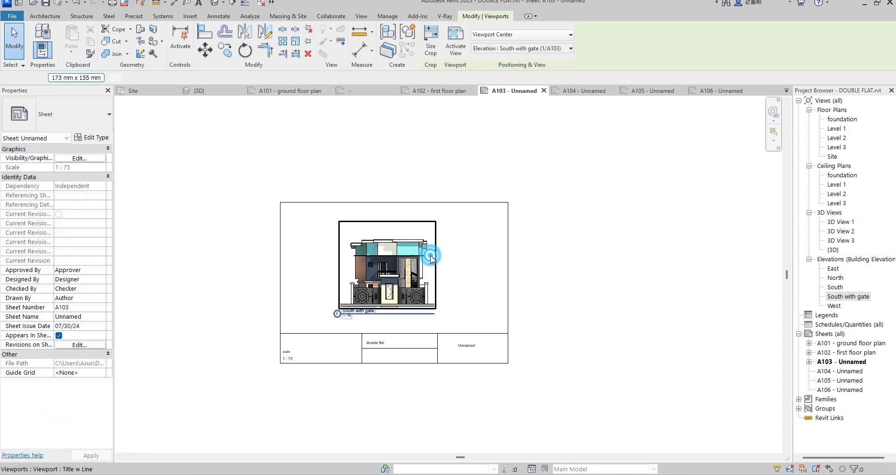
Give the South with gate view a Gradient background with the sky color set to RGB 181-201-225.
double_click(432, 260)
click(176, 457)
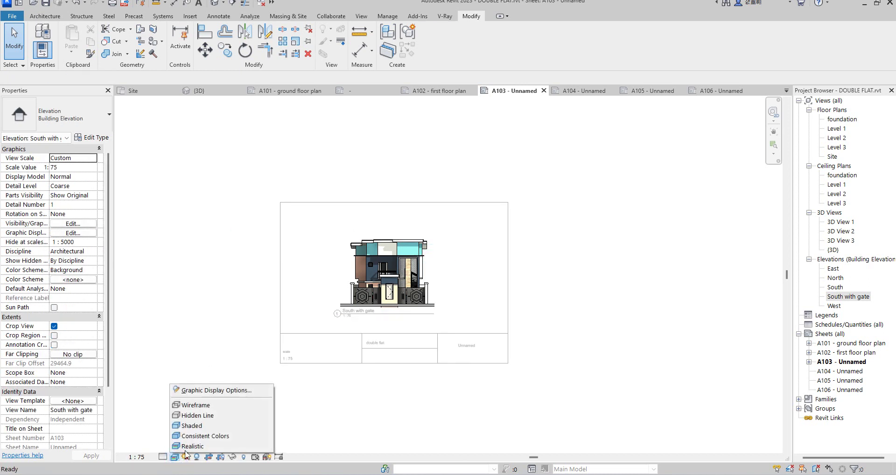
click(212, 392)
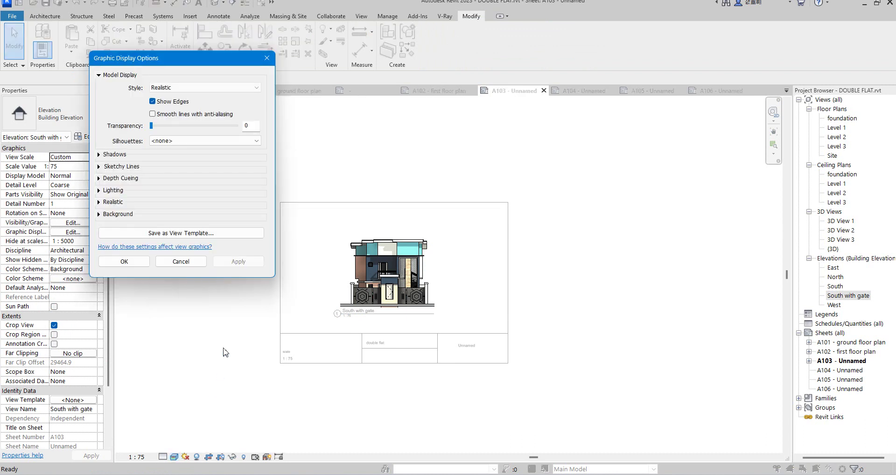
click(108, 215)
click(168, 228)
click(172, 250)
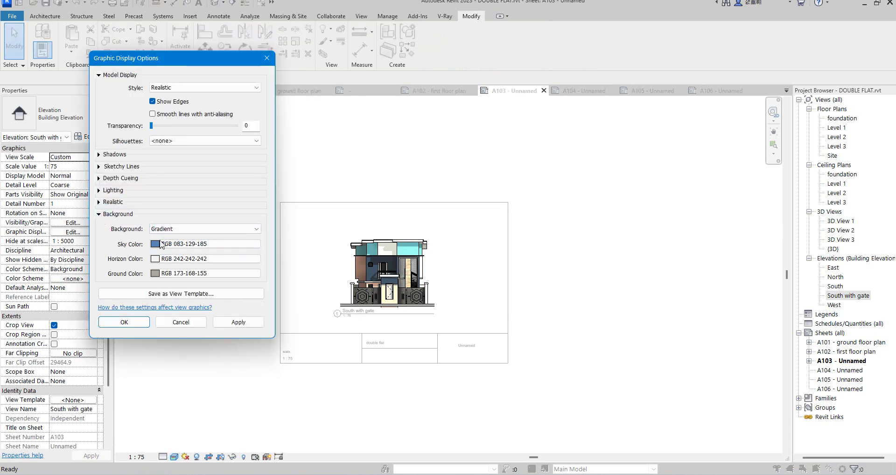
click(163, 238)
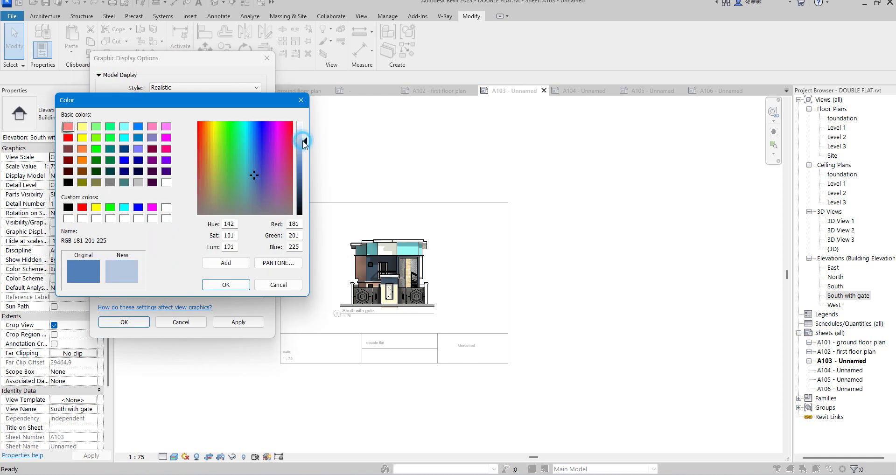
click(233, 284)
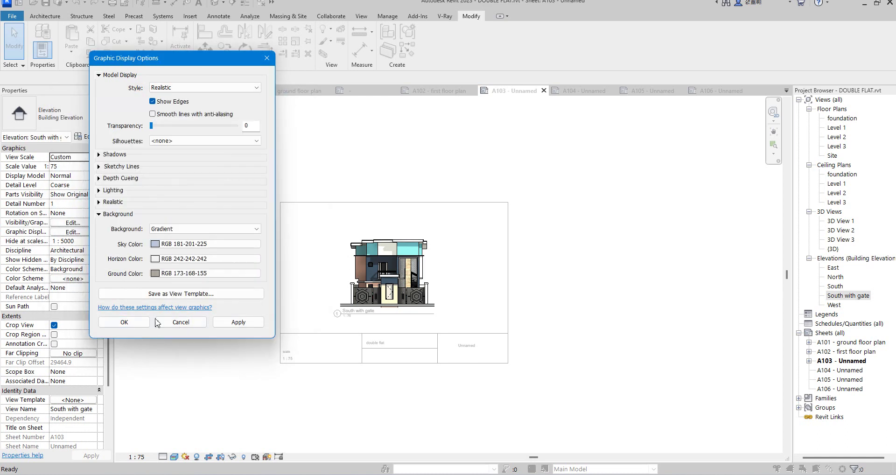
click(124, 324)
click(193, 347)
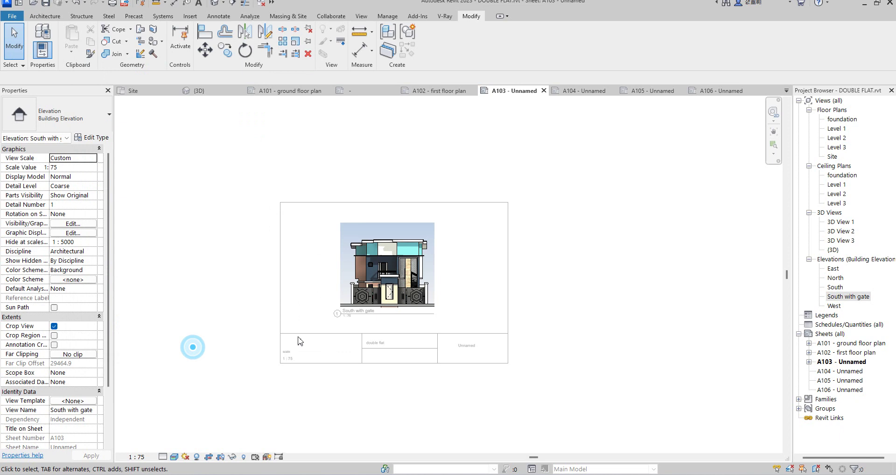
click(498, 254)
Nudge the South with gate viewport slightly downward on sheet A103.
click(430, 275)
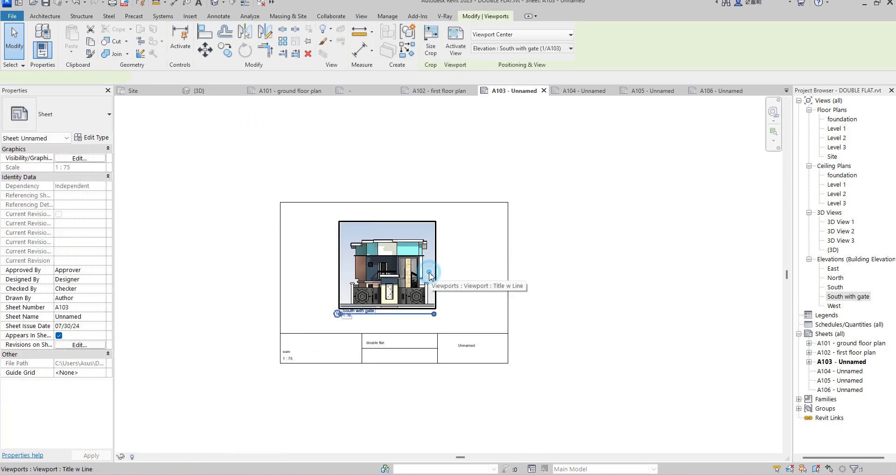
key(Down)
key(Down)
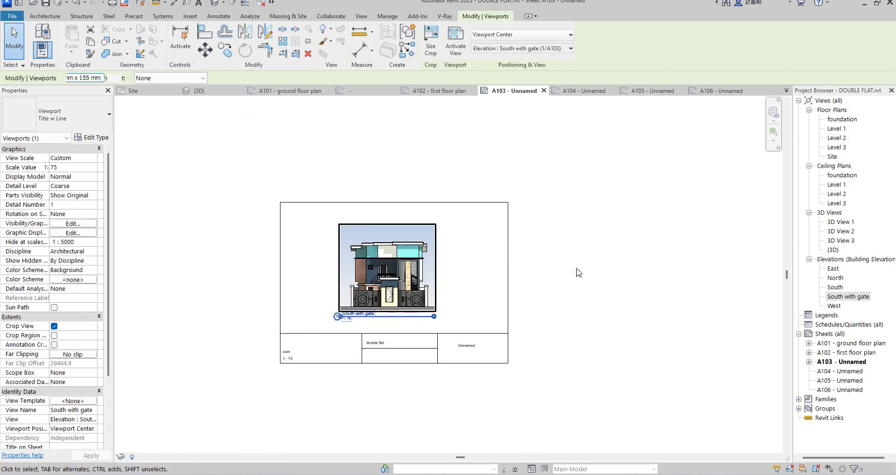
scroll(430, 287, up, 2)
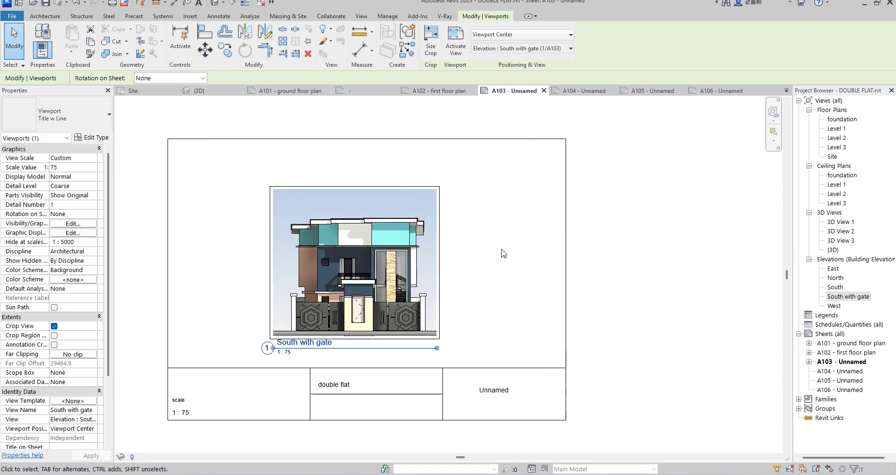
click(592, 251)
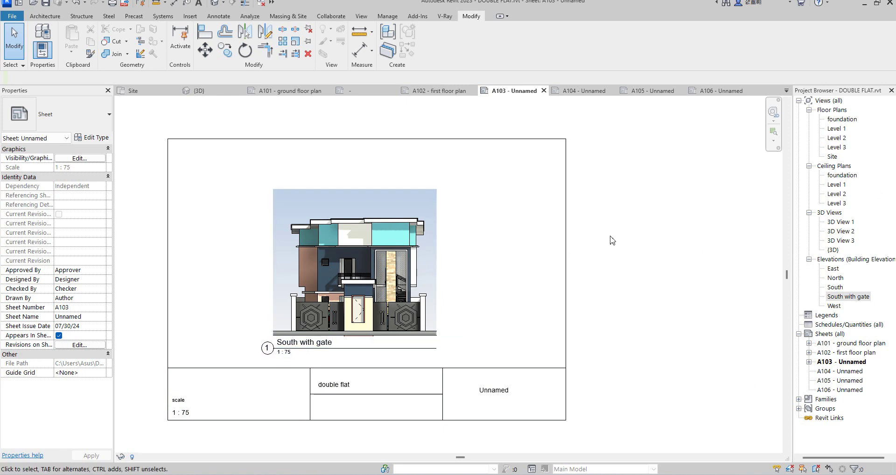
Change the South with gate viewport to a viewport type without a title.
click(423, 280)
scroll(553, 252, down, 2)
scroll(555, 257, down, 2)
click(694, 213)
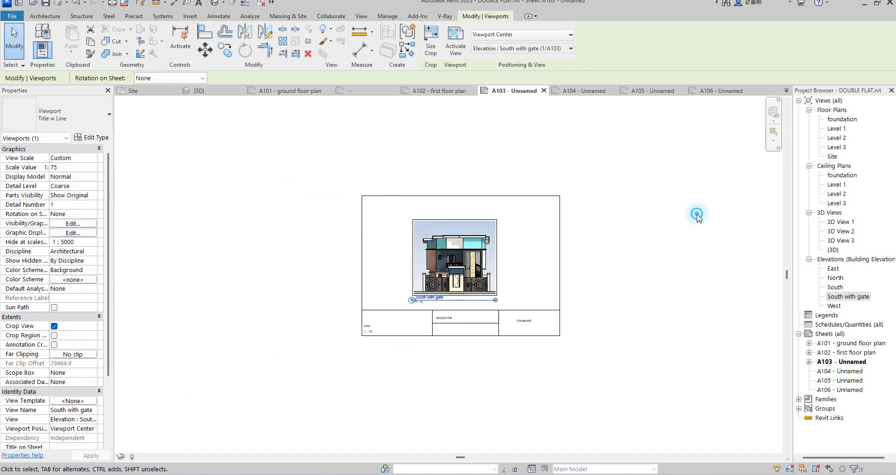
click(500, 248)
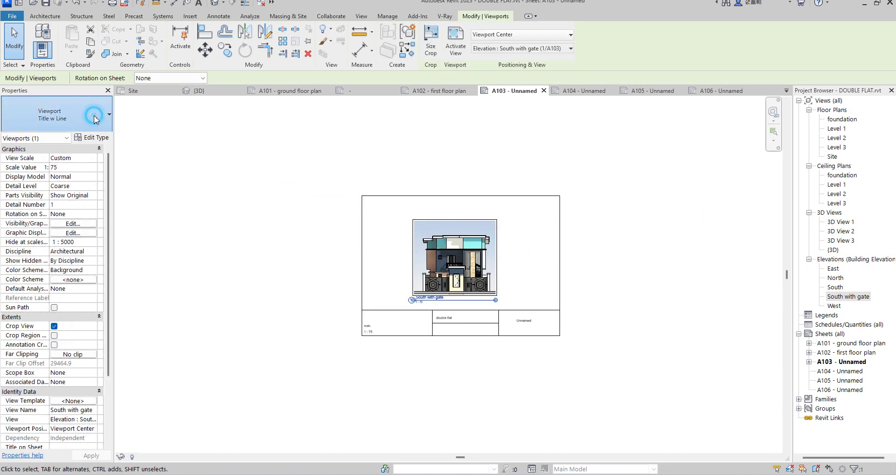
click(94, 115)
click(36, 163)
click(614, 242)
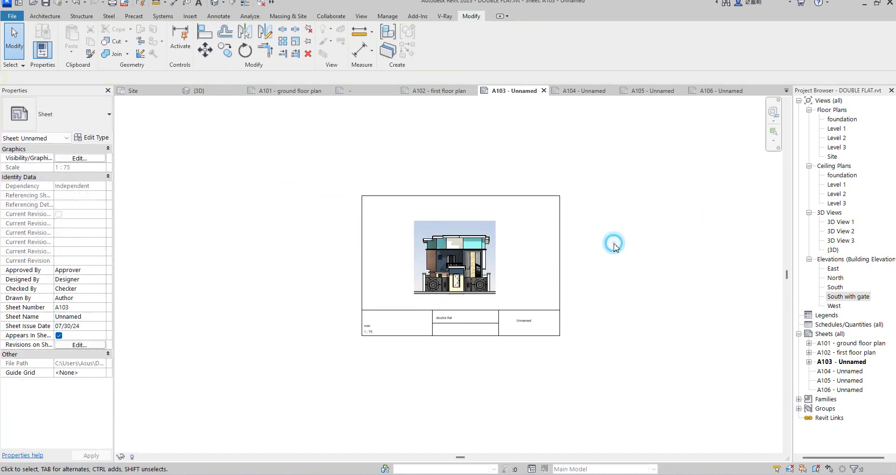
scroll(602, 292, up, 2)
Open sheet A104 and place the South elevation in the middle of its drawing area.
double_click(829, 371)
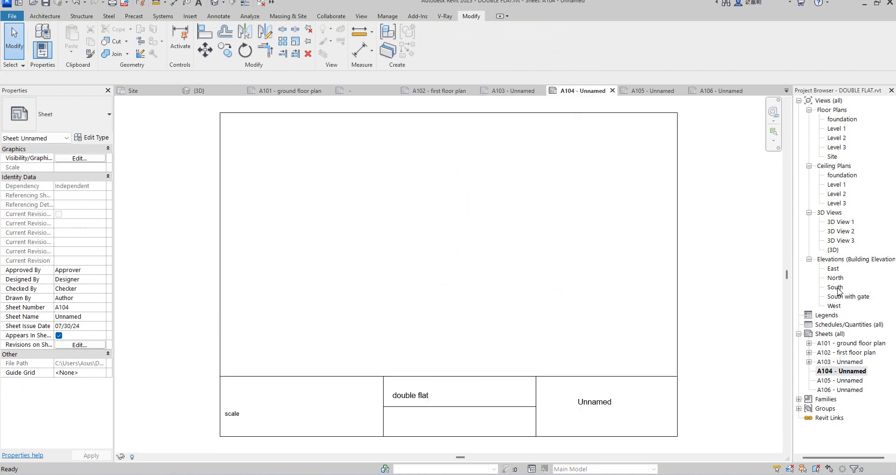
drag(835, 287, 446, 250)
click(445, 242)
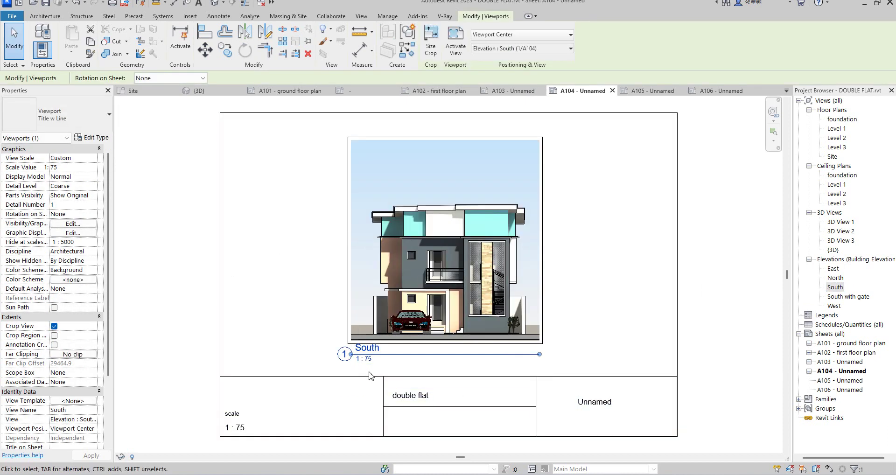
Compare with sheet A103 and change the South viewport on sheet A104 to the No Title viewport type.
double_click(836, 361)
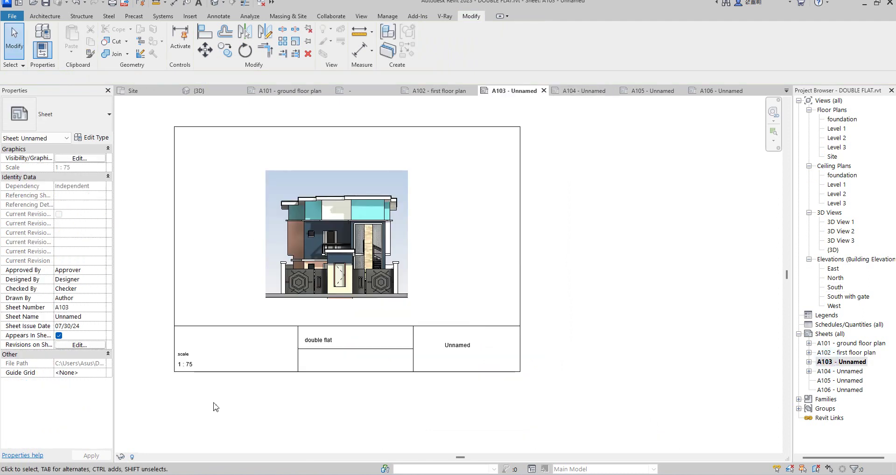
double_click(836, 371)
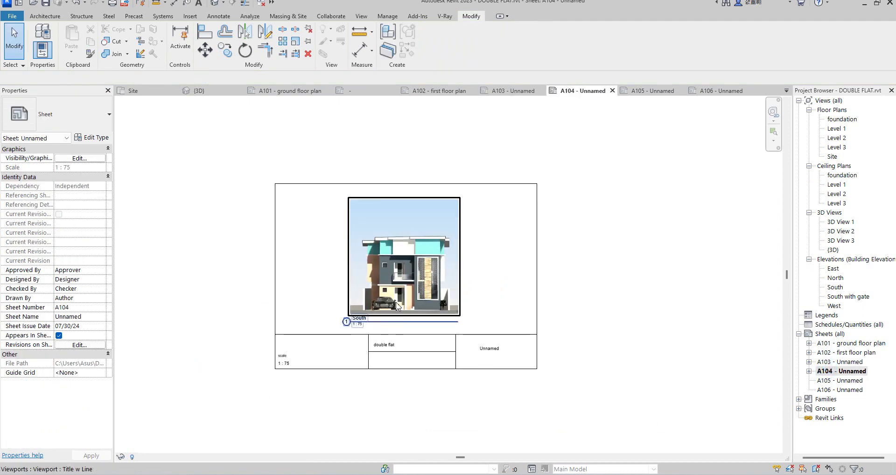
scroll(396, 305, up, 2)
click(569, 283)
click(394, 250)
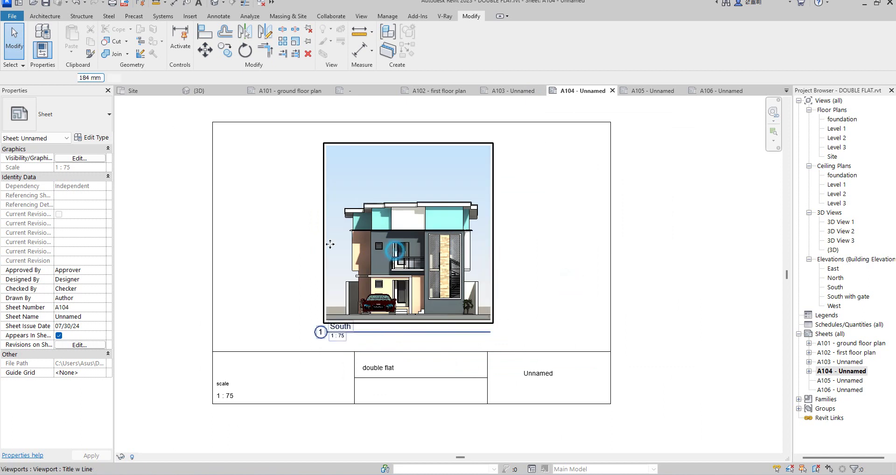
click(330, 245)
click(56, 114)
click(33, 182)
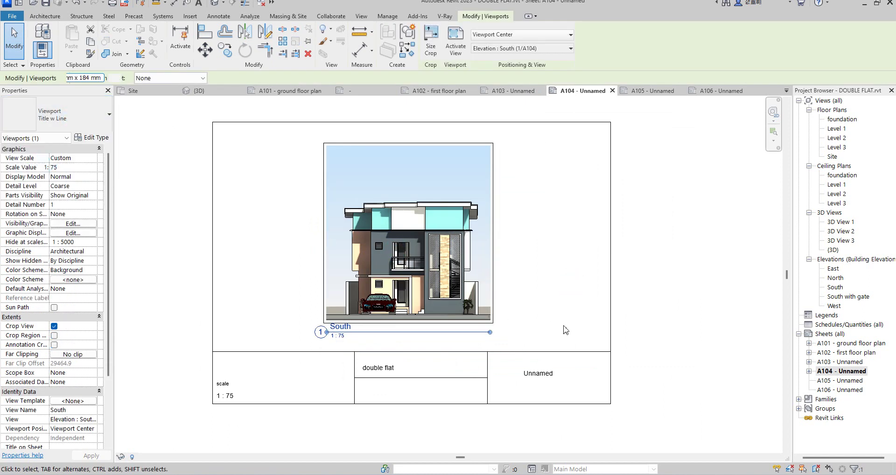
click(570, 295)
click(457, 290)
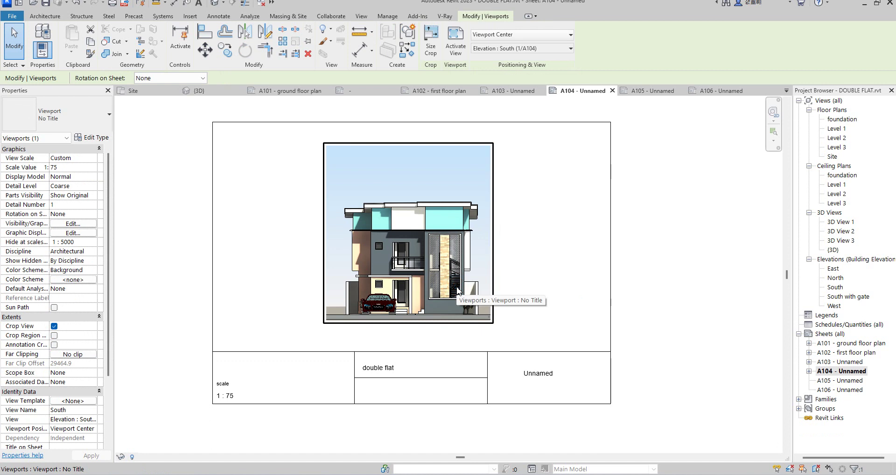
Open sheet A105 and place the East elevation in the middle of its drawing area.
double_click(840, 380)
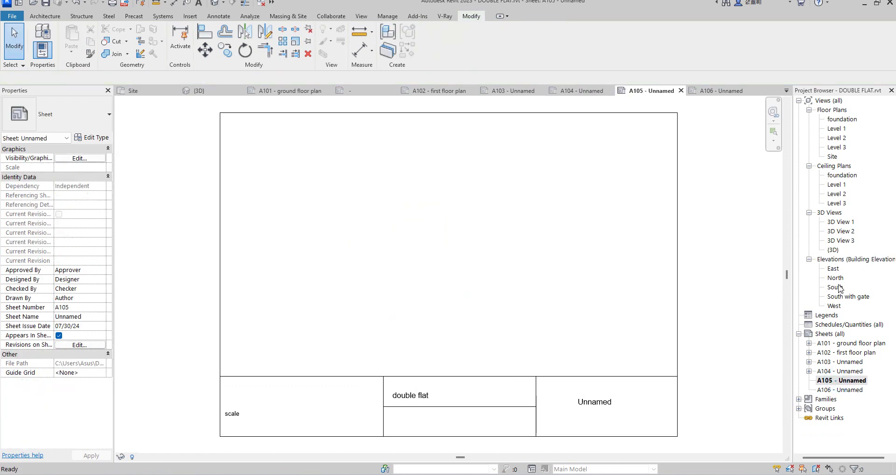
drag(833, 270, 448, 246)
click(450, 237)
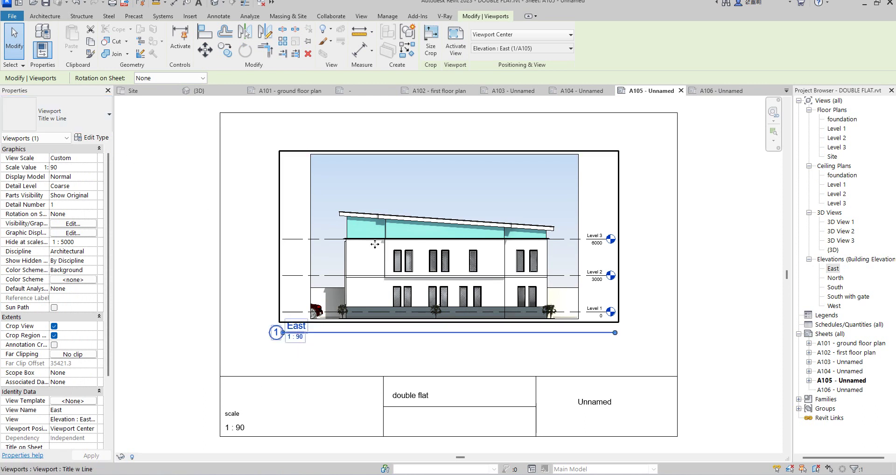
Set the East viewport's scale value to 1:75 on sheet A105.
click(80, 168)
scroll(79, 169, down, 1)
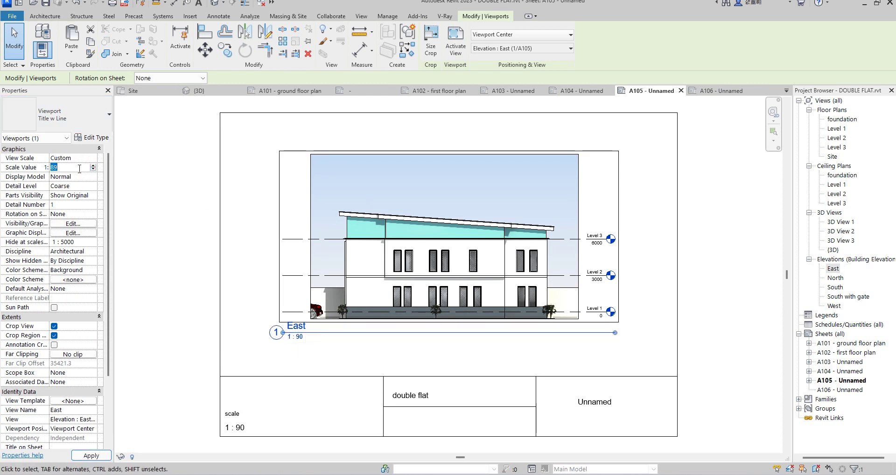
text(75)
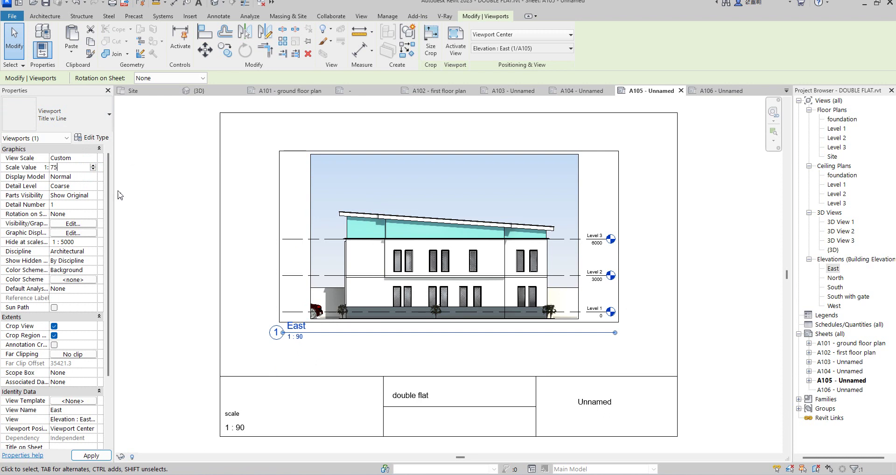
click(170, 206)
click(487, 238)
Activate the East view on the sheet, hide its crop region, and hide the whole Levels category in the view.
double_click(471, 270)
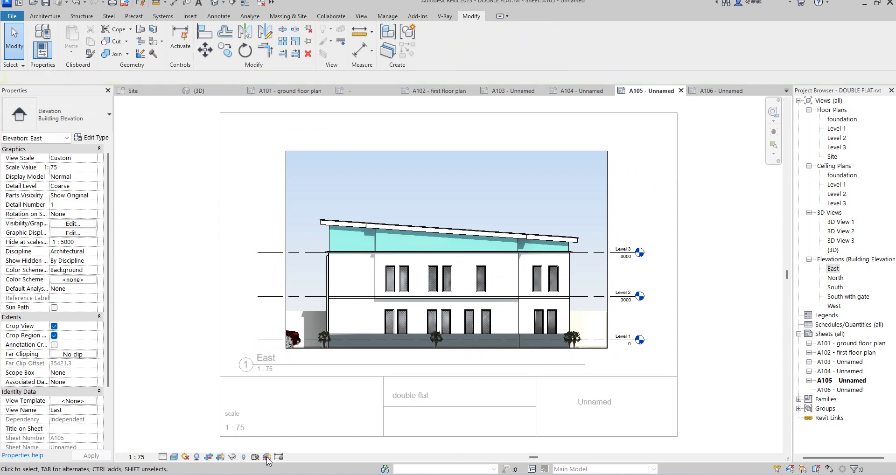
double_click(180, 306)
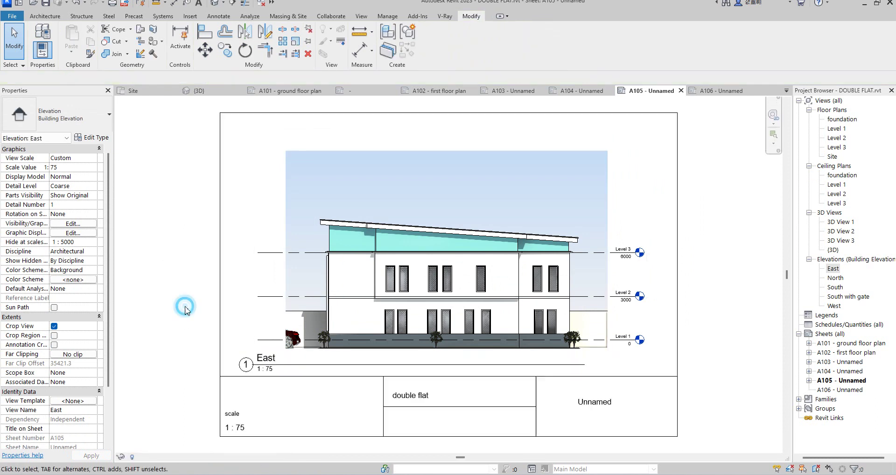
double_click(568, 300)
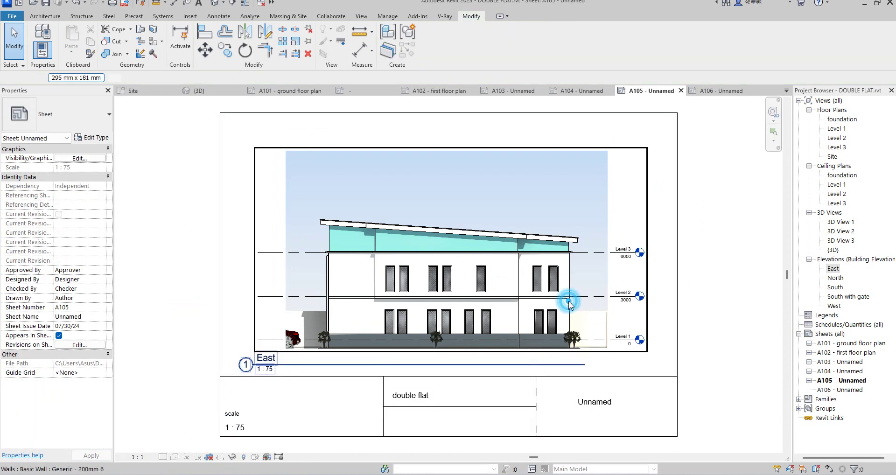
click(598, 297)
right_click(599, 298)
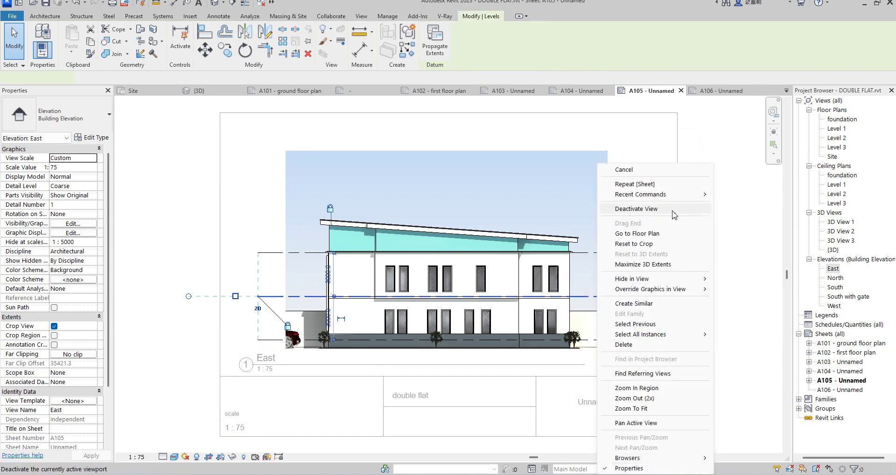
key(Escape)
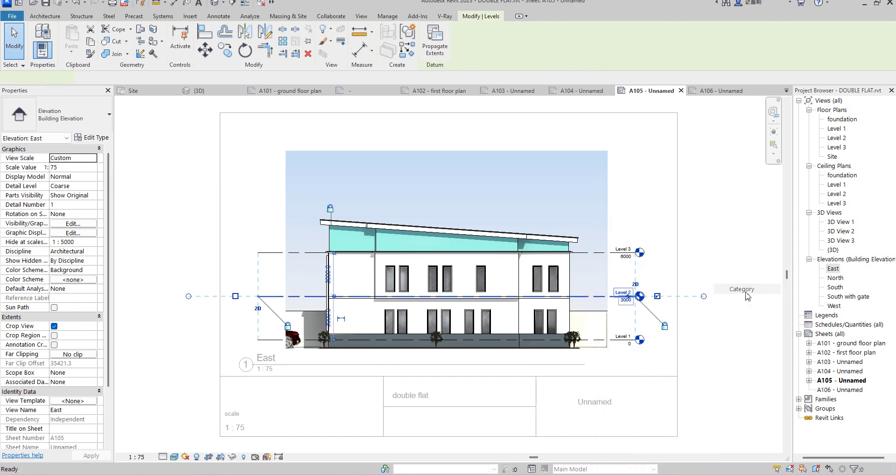
click(724, 249)
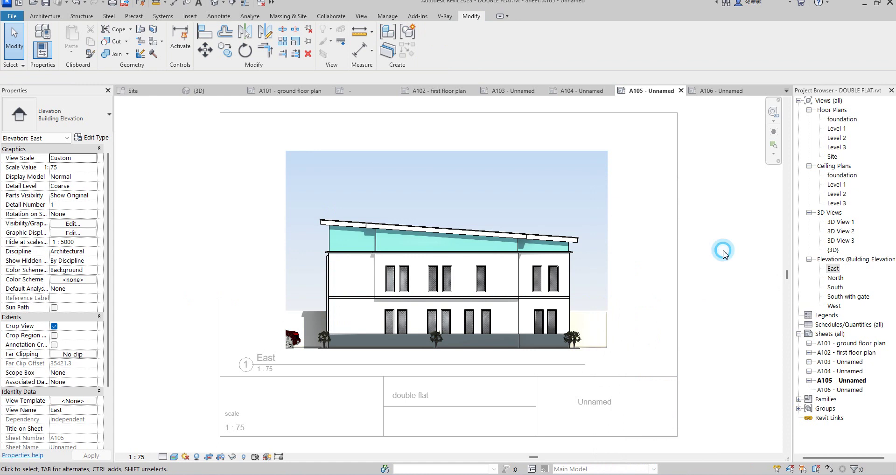
Deactivate the East view and change its viewport to the No Title type.
click(263, 239)
click(373, 216)
click(75, 117)
click(28, 161)
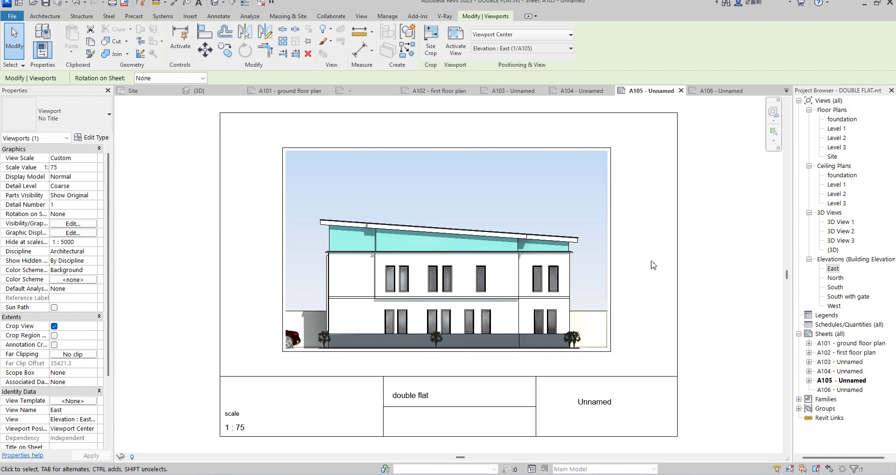
click(704, 272)
shift+scroll(780, 357, right, 1)
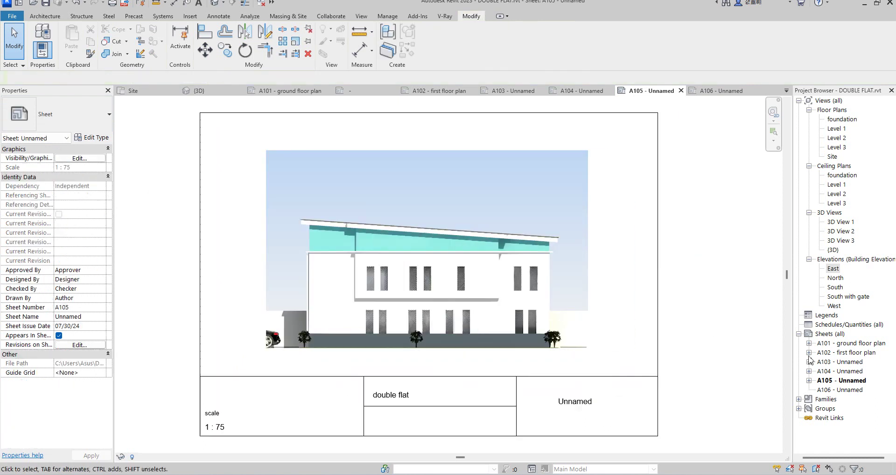
Open sheet A106 and place the West elevation in its drawing area.
double_click(835, 390)
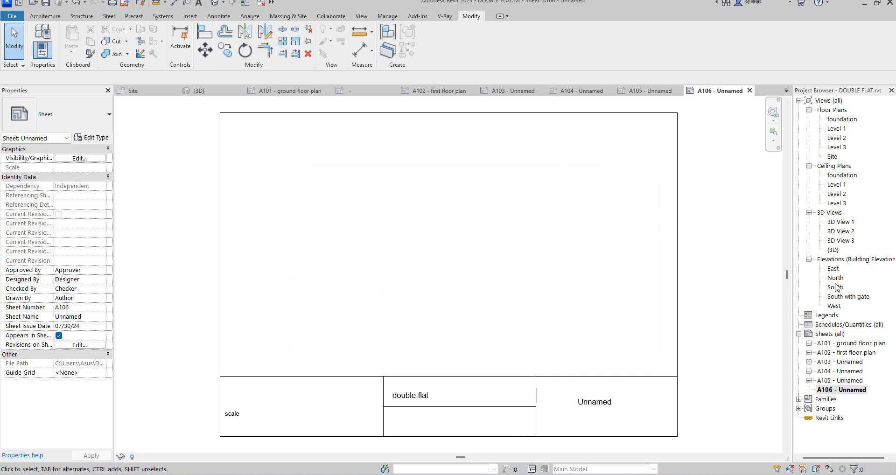
drag(834, 306, 436, 250)
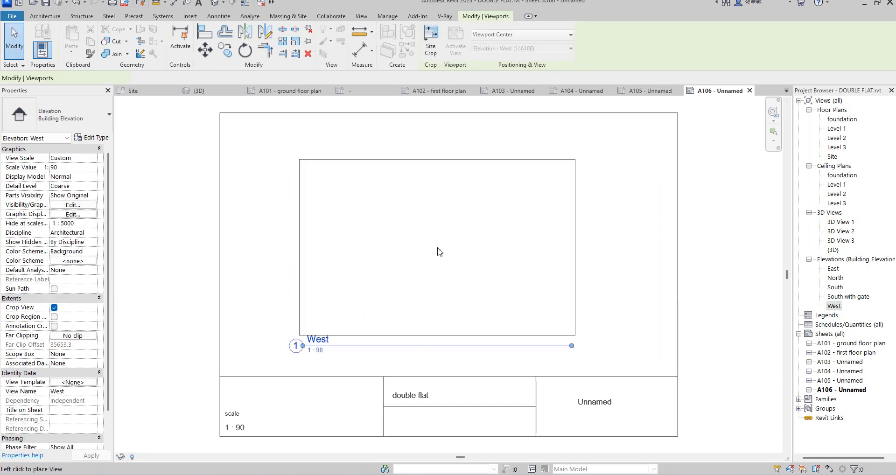
click(459, 238)
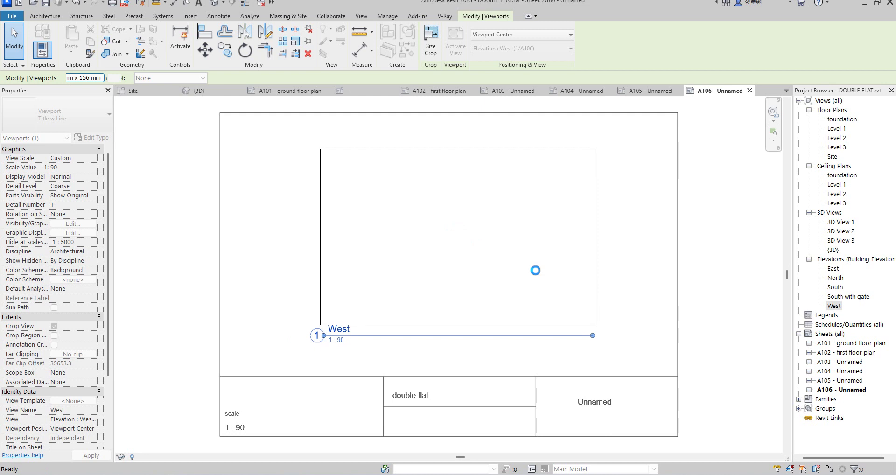
scroll(378, 275, down, 2)
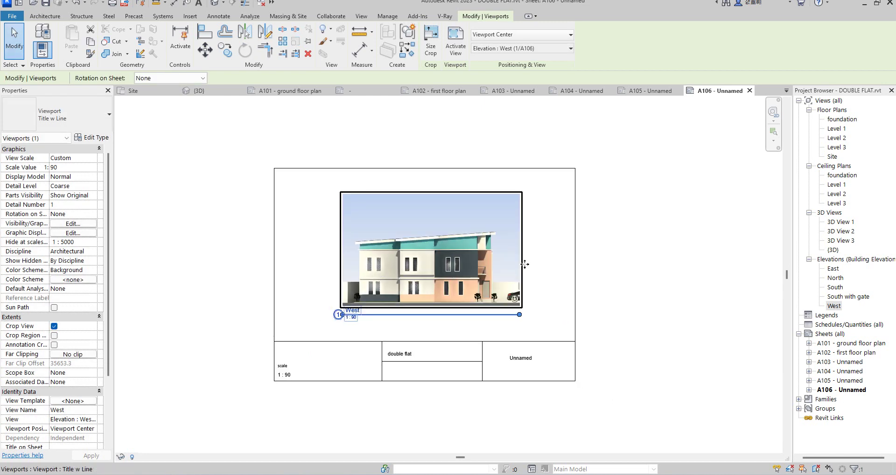
scroll(565, 289, up, 2)
scroll(565, 291, down, 2)
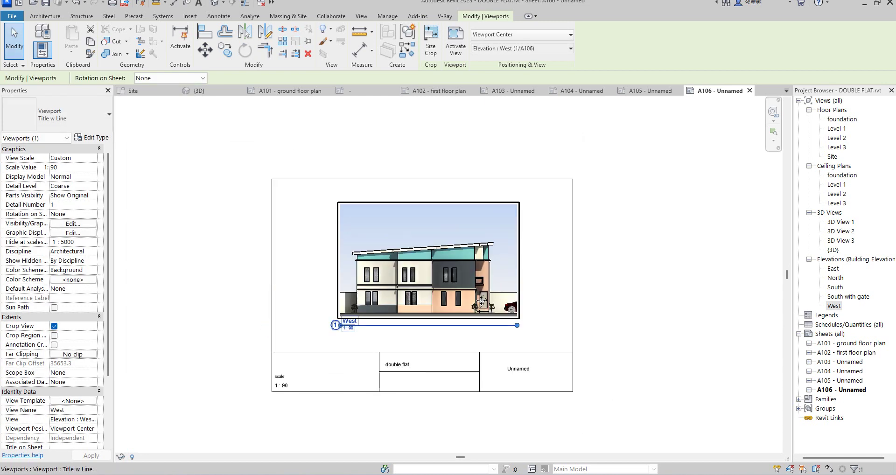
scroll(522, 282, up, 2)
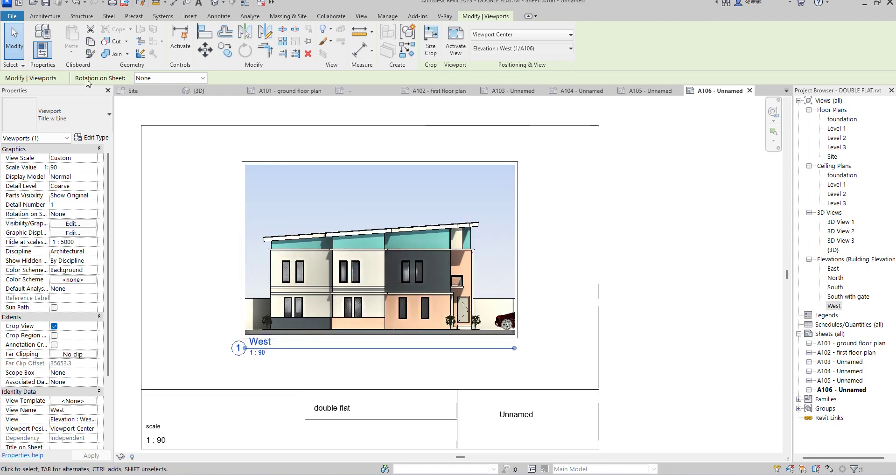
Activate the West view on sheet A106 and set its scale value to 1:75.
double_click(289, 220)
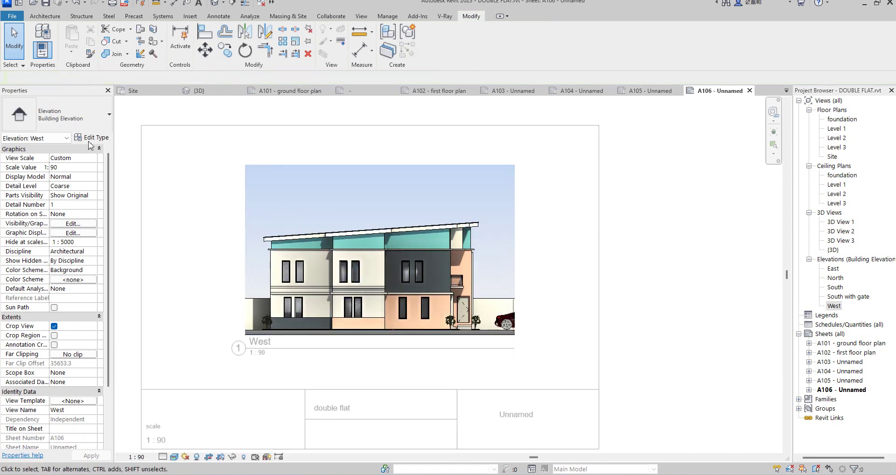
click(91, 169)
text(91)
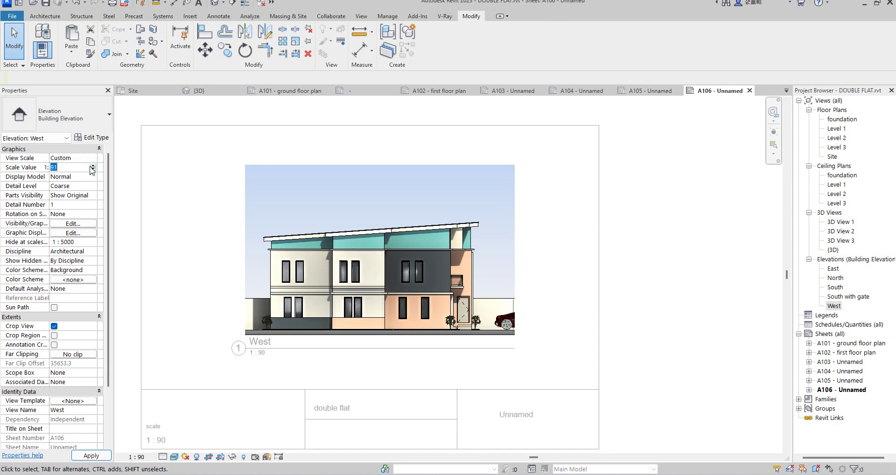
key(Return)
click(94, 169)
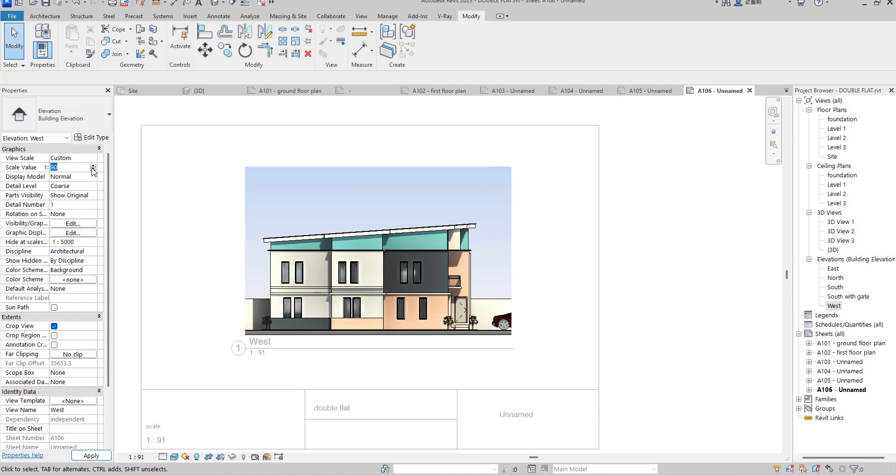
text(5)
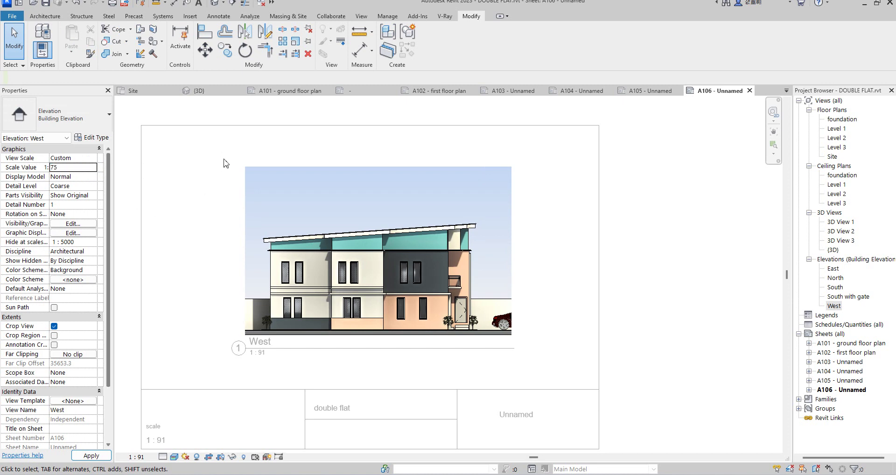
scroll(538, 229, down, 2)
Reposition the West viewport within sheet A106's drawing area and change it to the No Title type.
click(559, 227)
drag(558, 228, 543, 243)
click(91, 122)
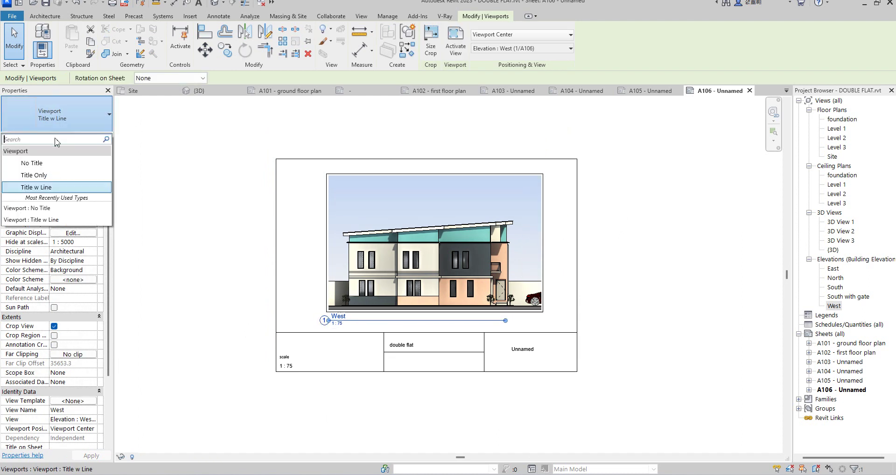
click(42, 160)
click(200, 203)
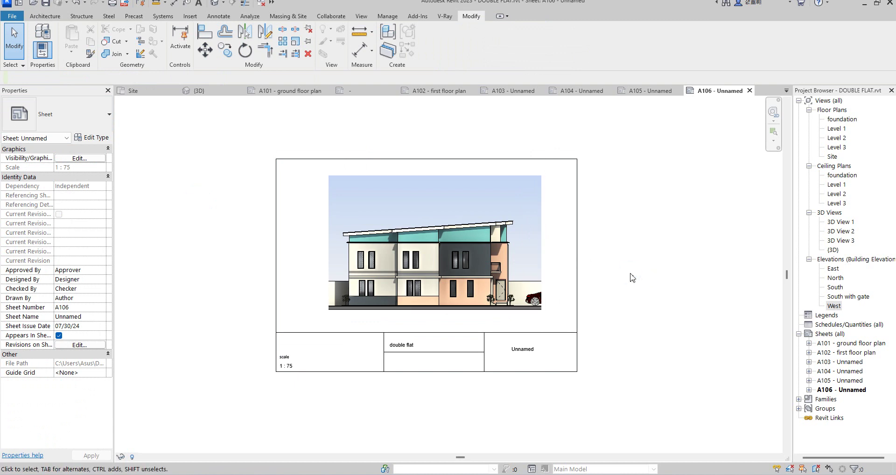
Nudge the West viewport slightly left to center it in sheet A106's drawing area.
scroll(558, 301, up, 2)
scroll(386, 307, down, 2)
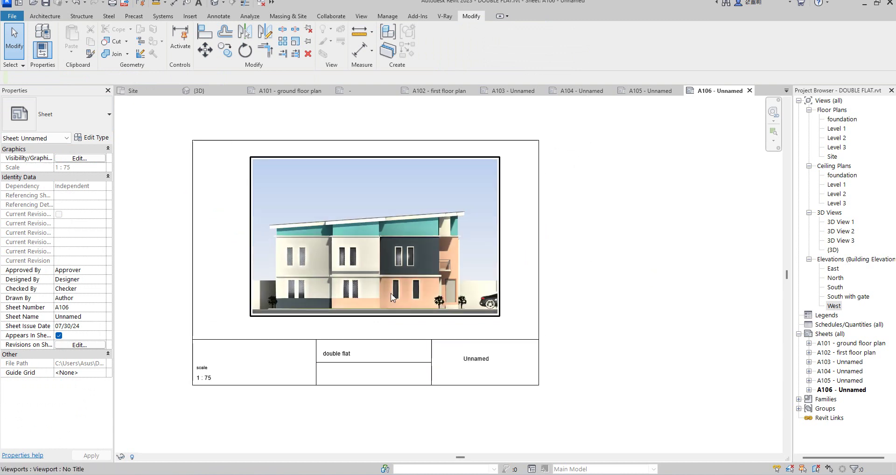
click(392, 282)
key(Left)
key(Left)
key(Left)
key(Left)
key(Left)
key(Left)
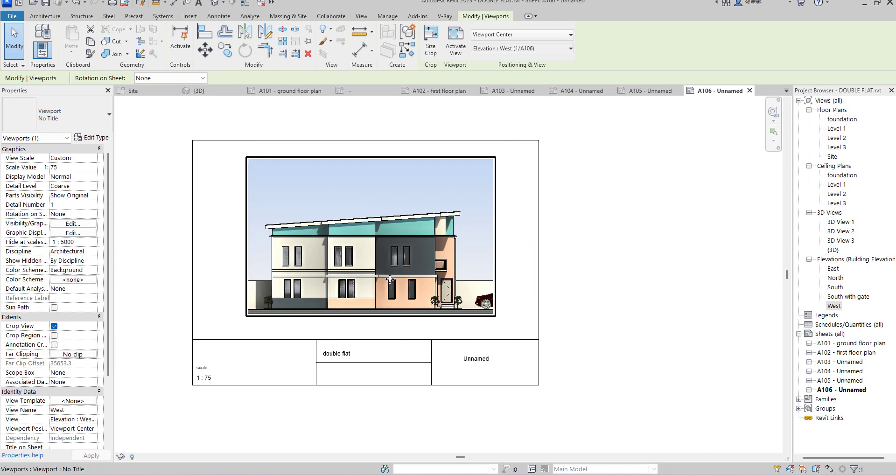
click(632, 287)
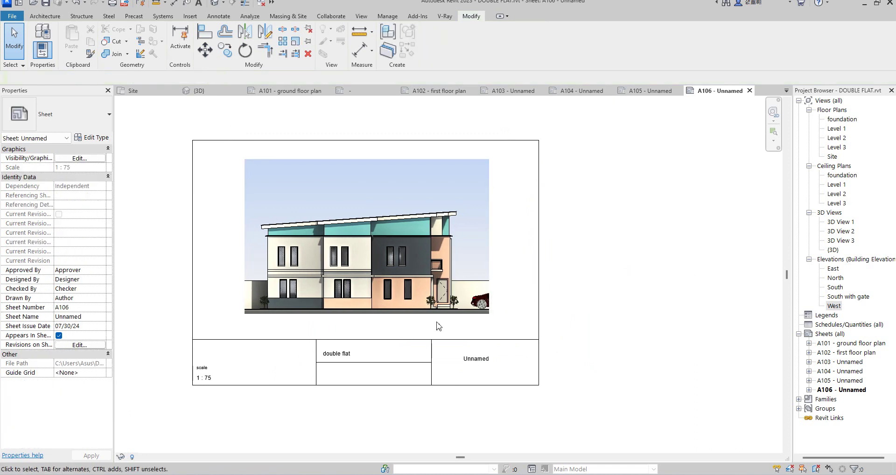
Reopen sheet A103 and check its South with gate layout.
scroll(456, 323, down, 2)
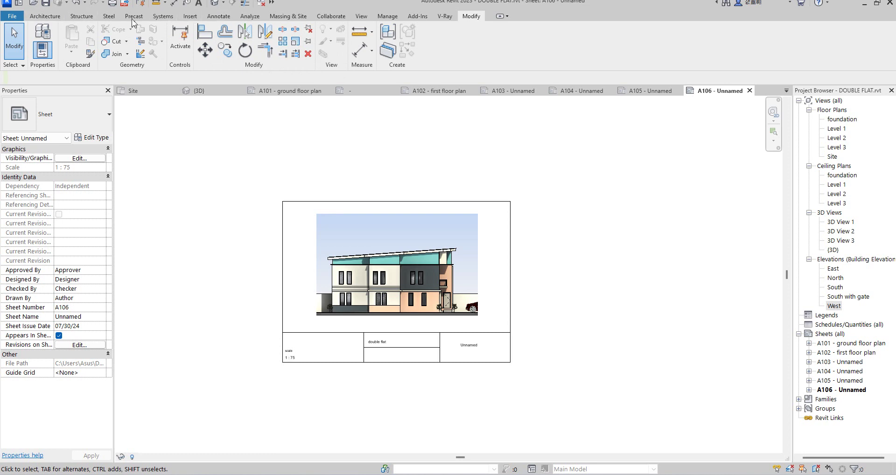
double_click(824, 363)
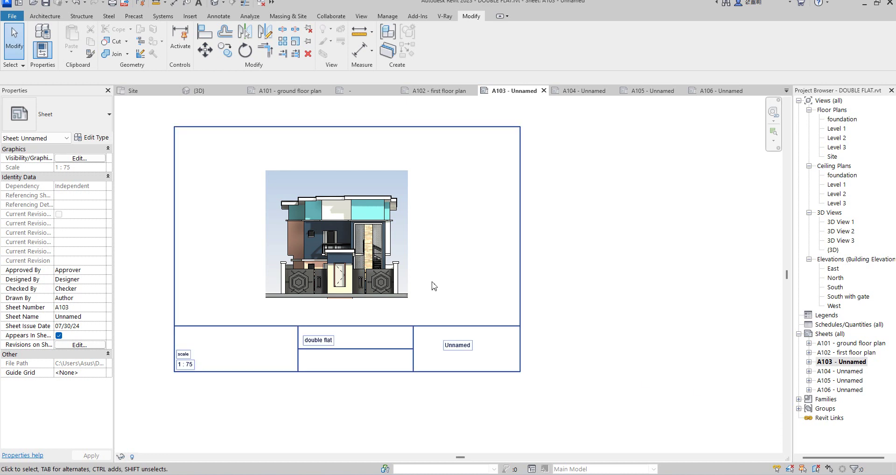
scroll(432, 286, down, 2)
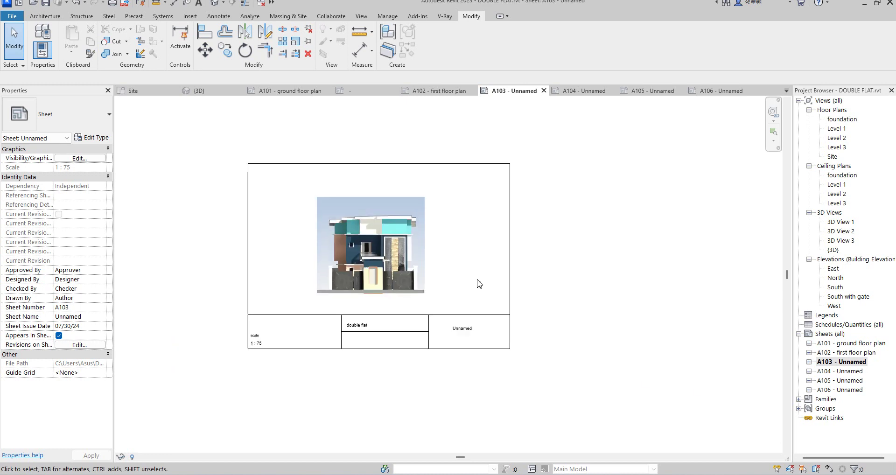
Draw a horizontal detail line about 420 mm long across sheet A103 between its side borders, along the elevation's base.
click(219, 17)
click(247, 37)
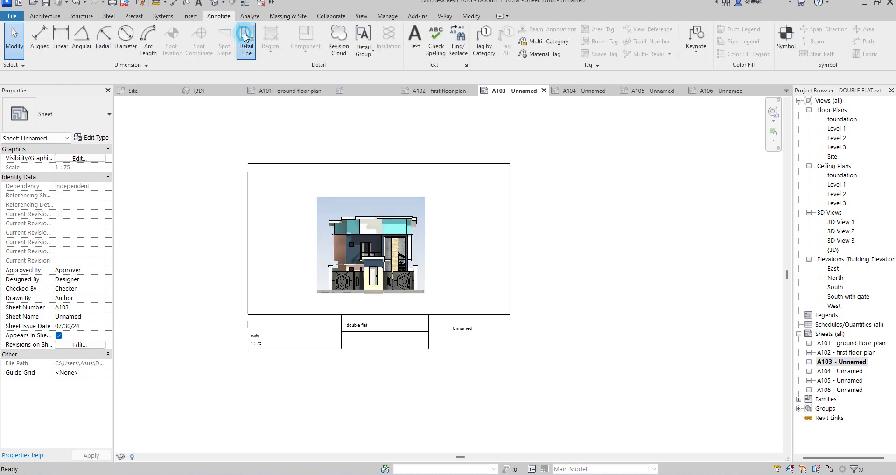
click(249, 293)
click(506, 294)
key(Escape)
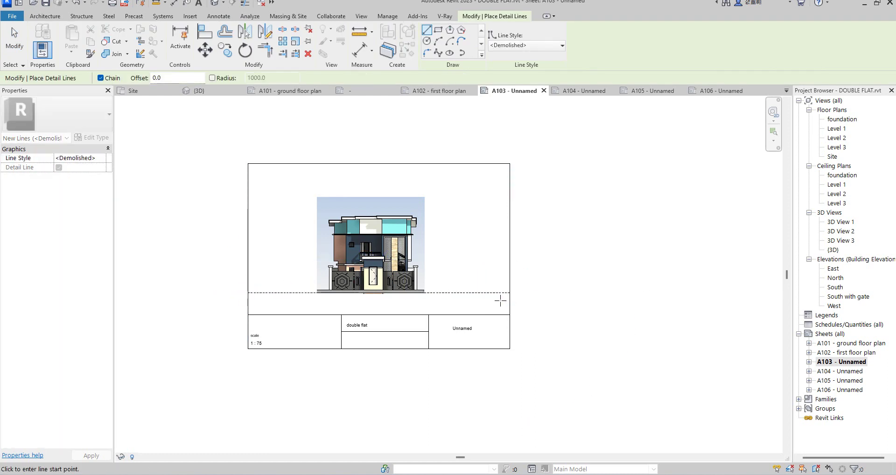
key(Escape)
Change the line style of sheet A103's new ground line to Wide Lines.
click(490, 293)
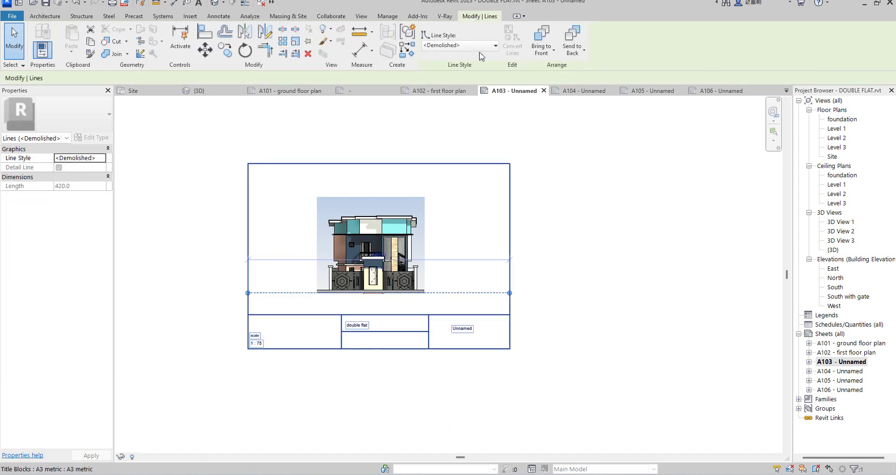
click(495, 45)
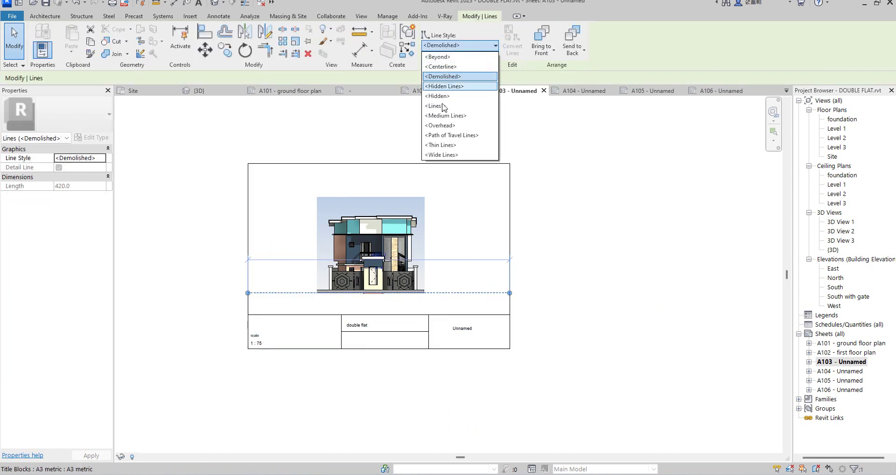
click(444, 154)
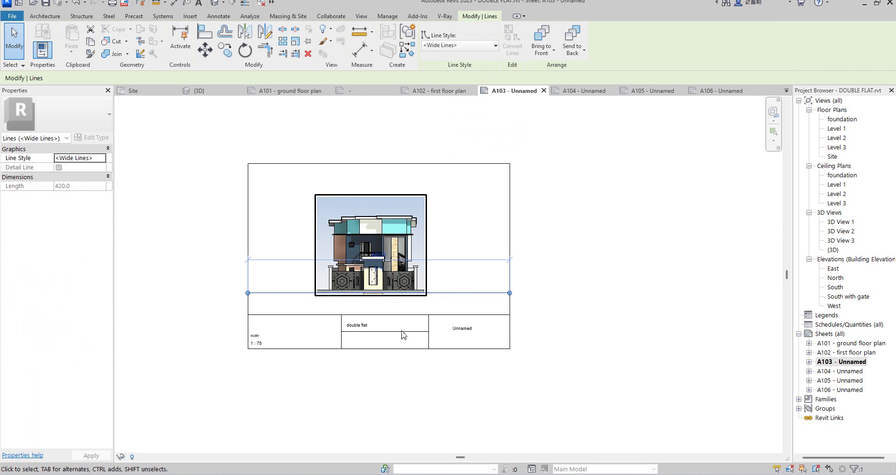
Override the graphics of sheet A103's ground line by element, setting its projection line weight to 8.
right_click(461, 293)
mouse_move(522, 107)
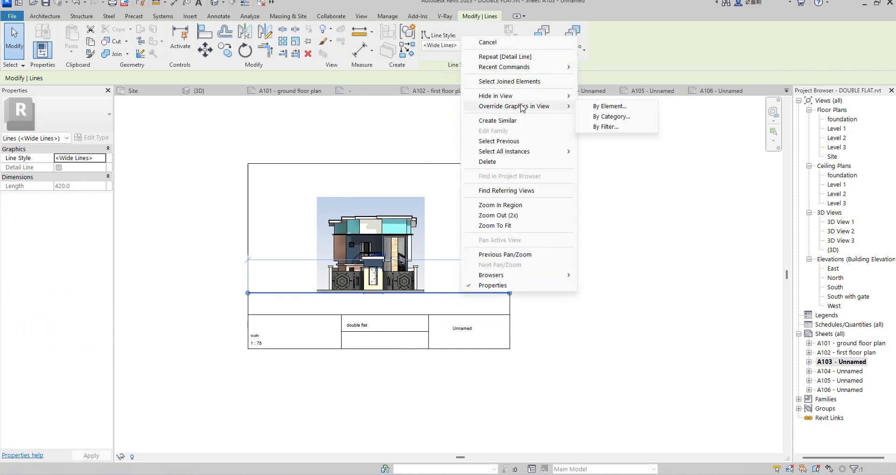
click(607, 107)
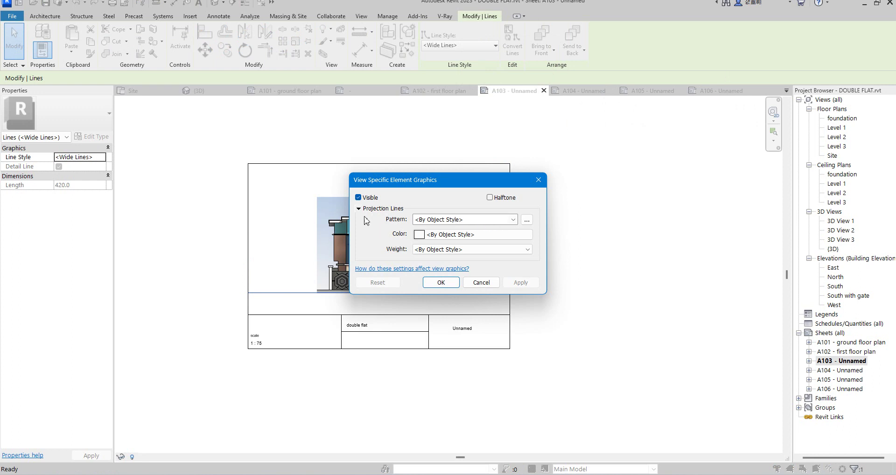
click(523, 250)
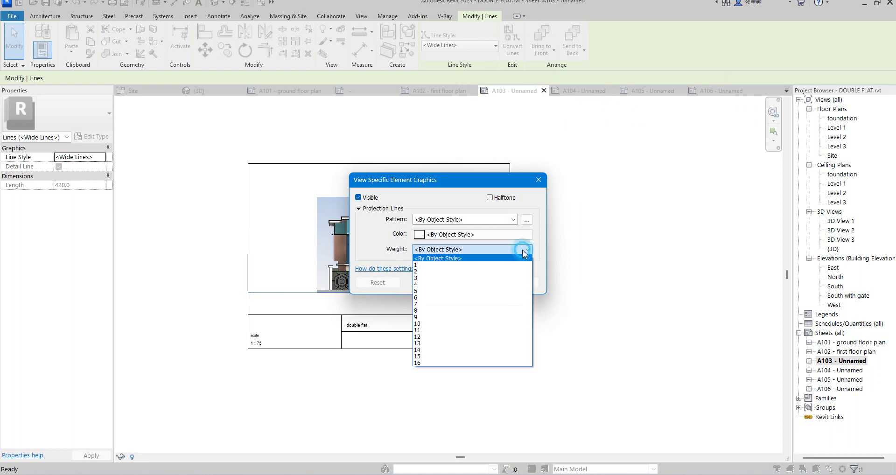
click(425, 311)
click(522, 283)
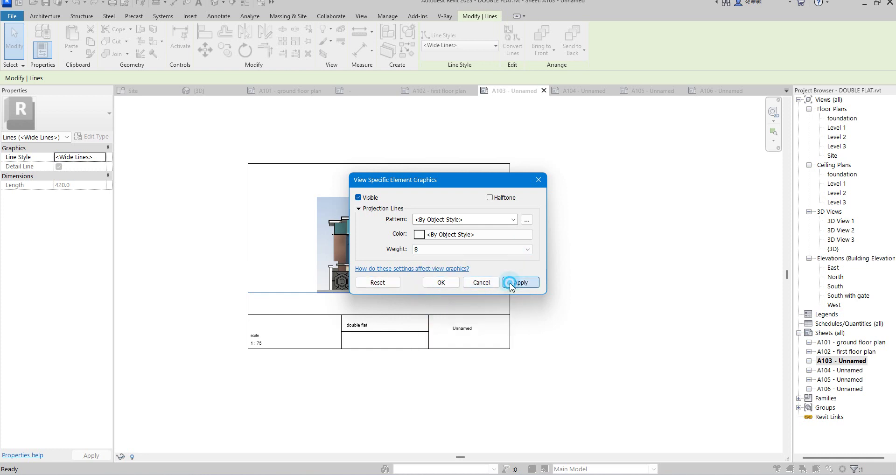
click(441, 283)
click(562, 309)
scroll(439, 308, up, 4)
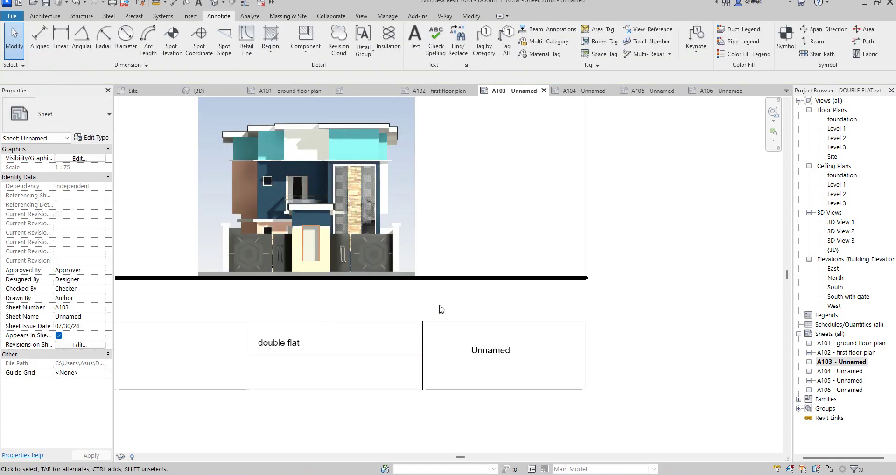
Copy the ground line from sheet A103 and paste it onto sheet A104 aligned to the current view.
click(459, 279)
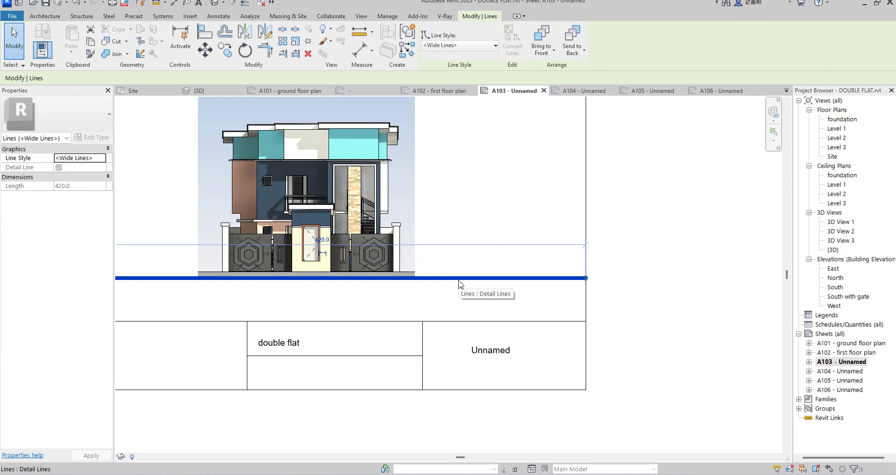
scroll(459, 282, down, 2)
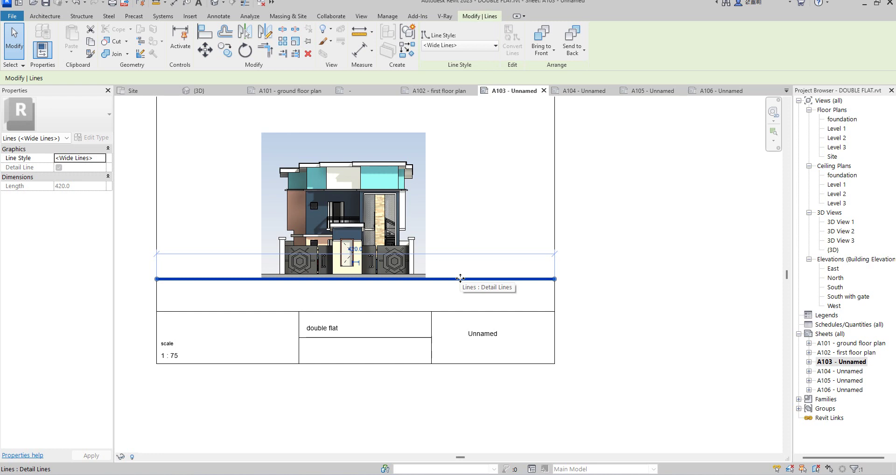
click(90, 41)
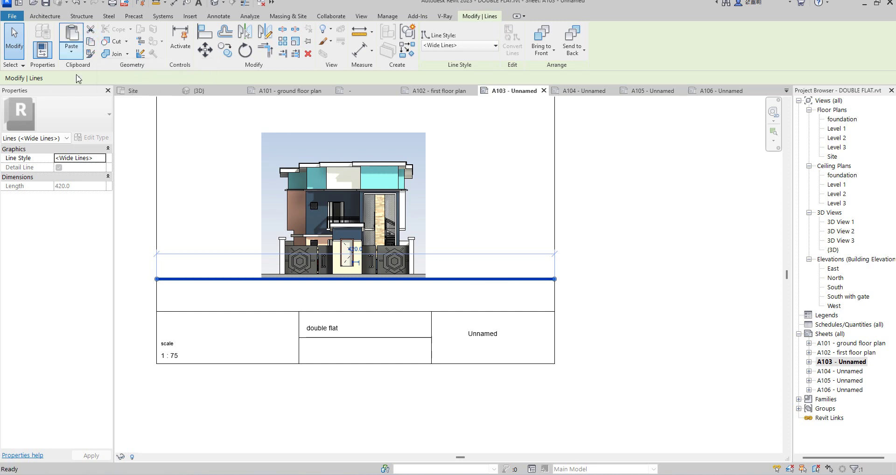
double_click(828, 372)
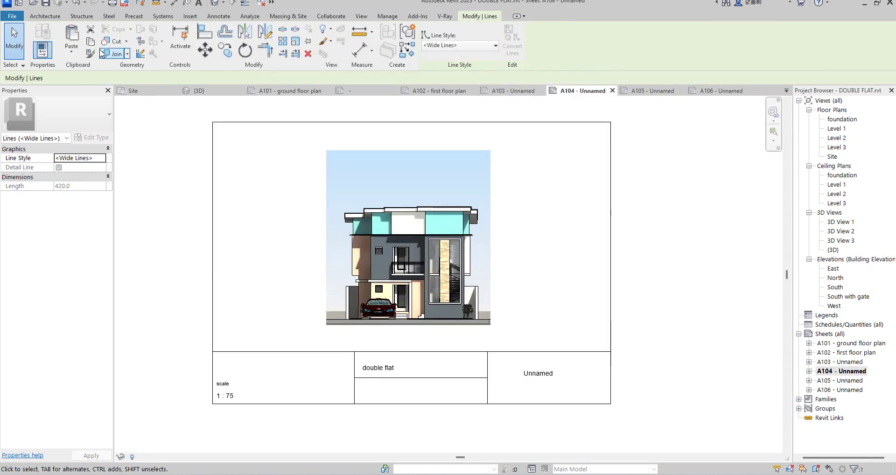
click(70, 55)
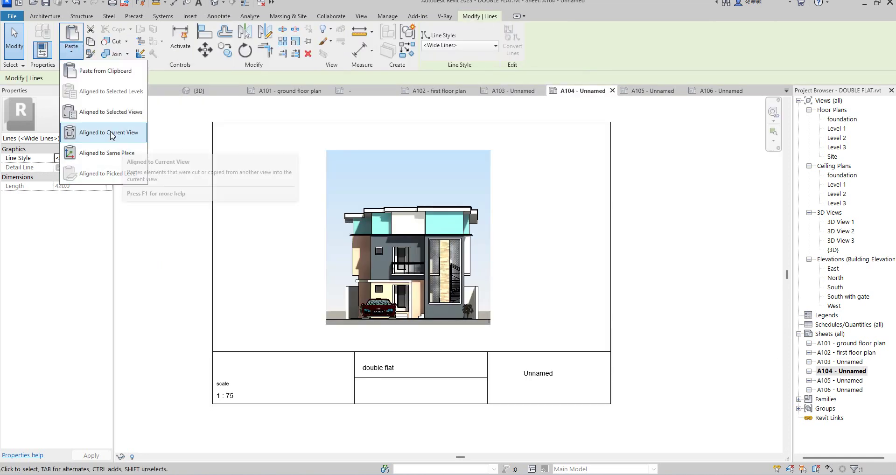
click(96, 134)
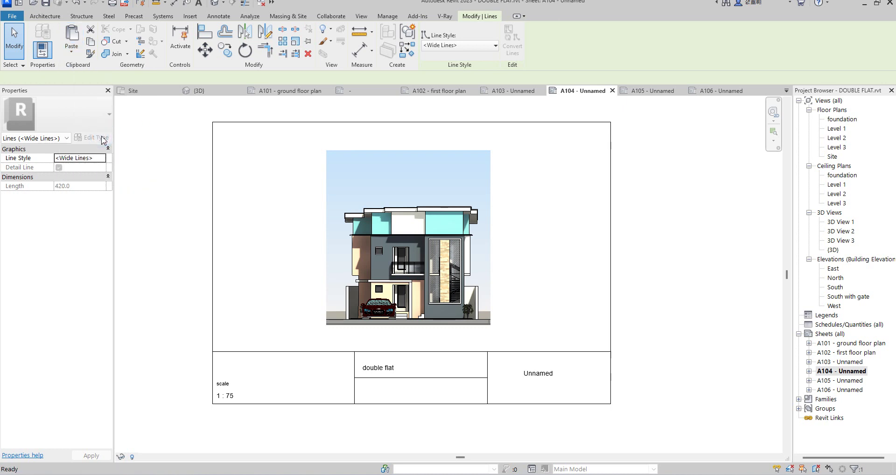
Nudge the pasted ground line vertically on sheet A104 until it sits at the elevation's base.
key(Down)
key(Down)
key(Down)
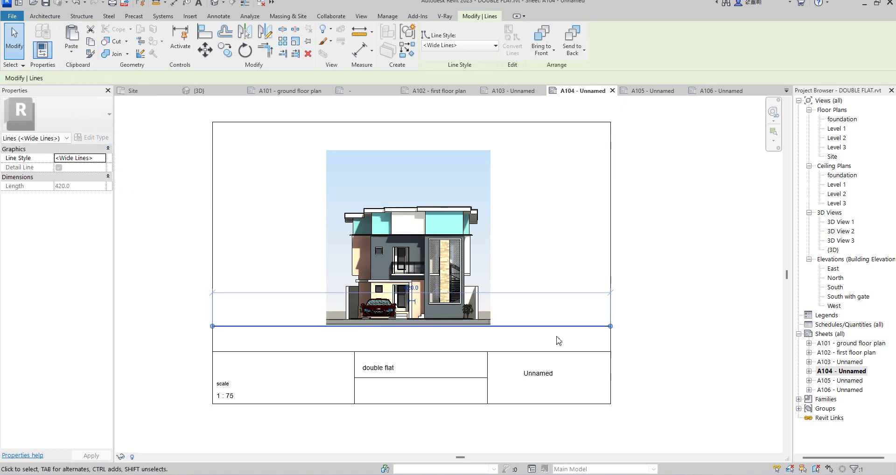
key(Up)
Override sheet A104's ground line by element with a projection line weight of 8.
right_click(546, 324)
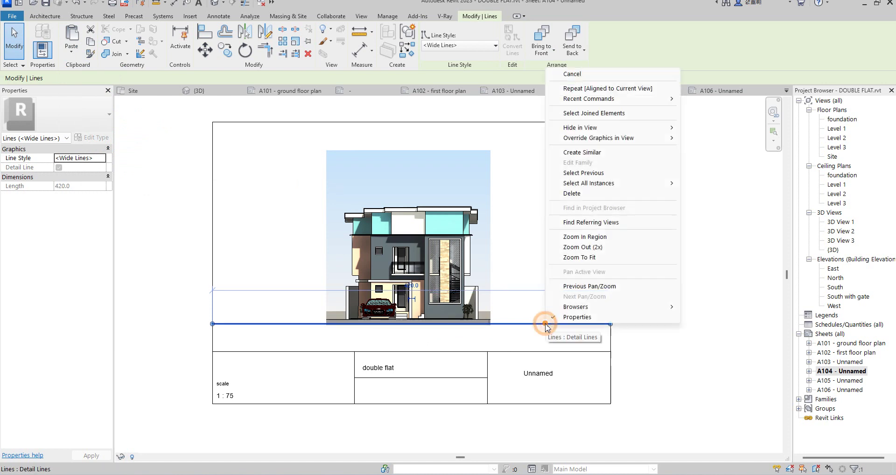
mouse_move(607, 138)
click(721, 136)
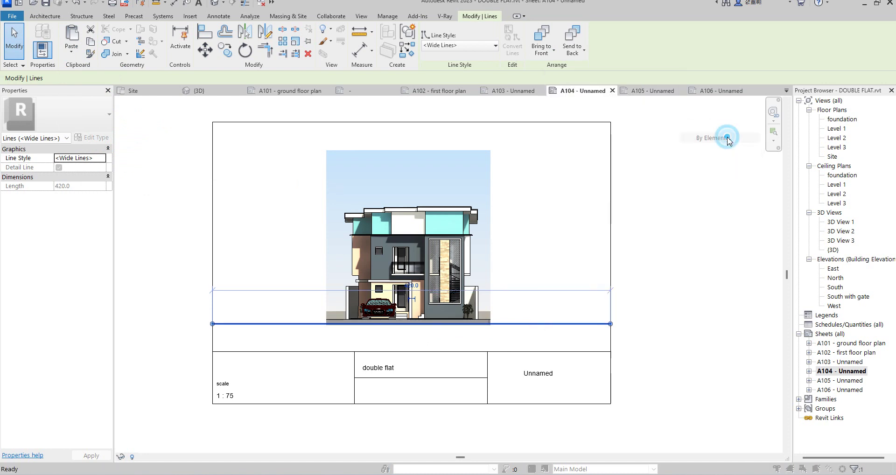
click(434, 253)
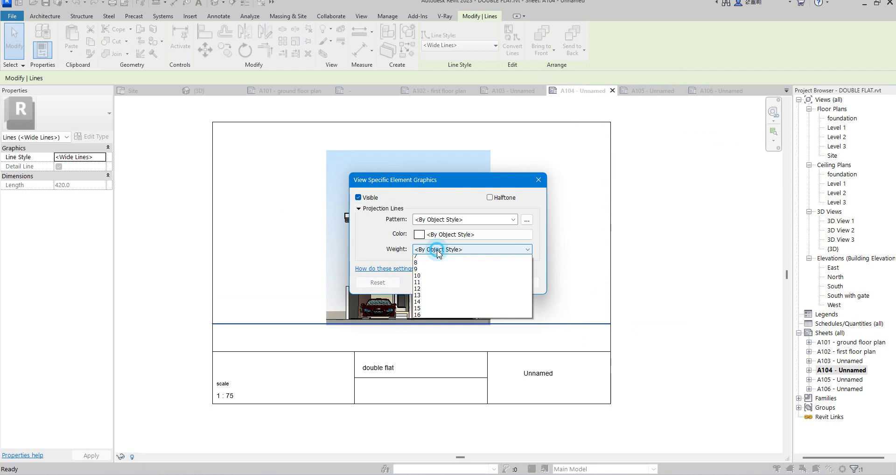
click(422, 311)
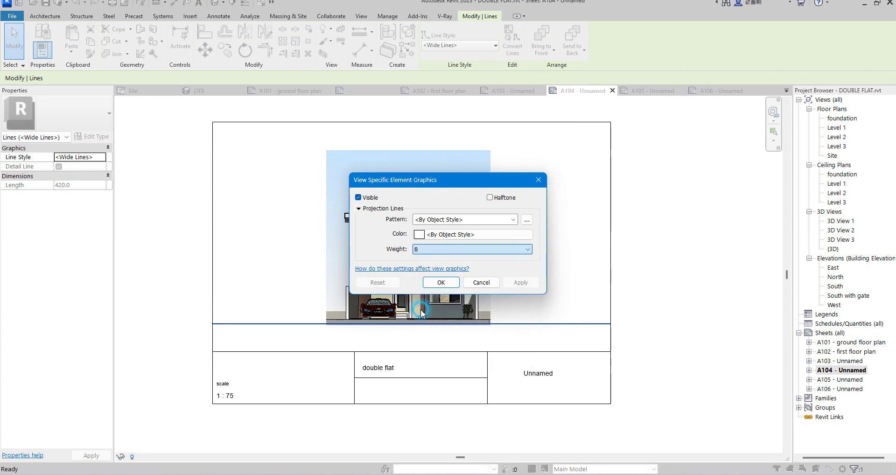
click(434, 283)
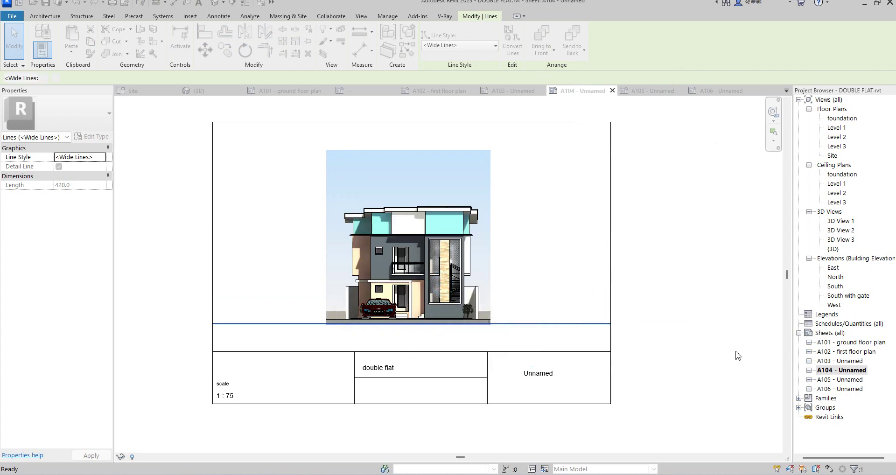
Paste the copied ground line onto sheet A105 aligned to the current view and nudge it down to the elevation's base.
double_click(839, 380)
click(578, 357)
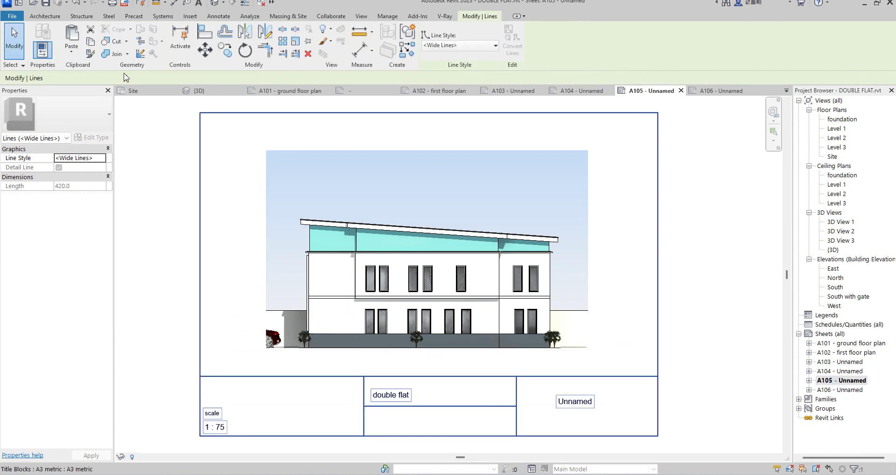
click(71, 49)
click(120, 132)
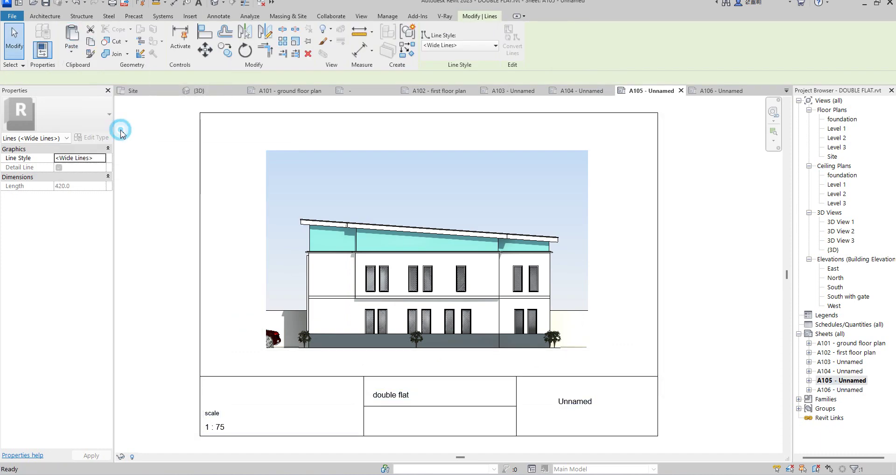
key(Down)
key(Down)
key(Down)
key(Down)
key(Down)
key(Down)
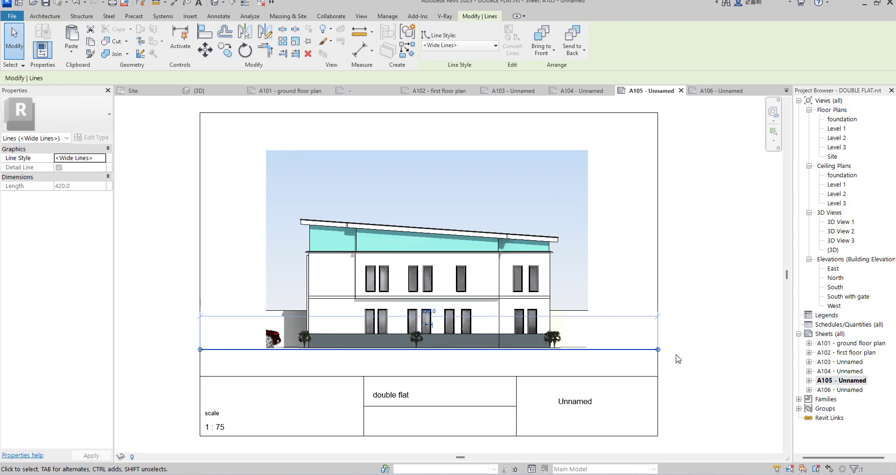
Override sheet A105's ground line by element with a projection line weight of 8.
scroll(620, 361, up, 2)
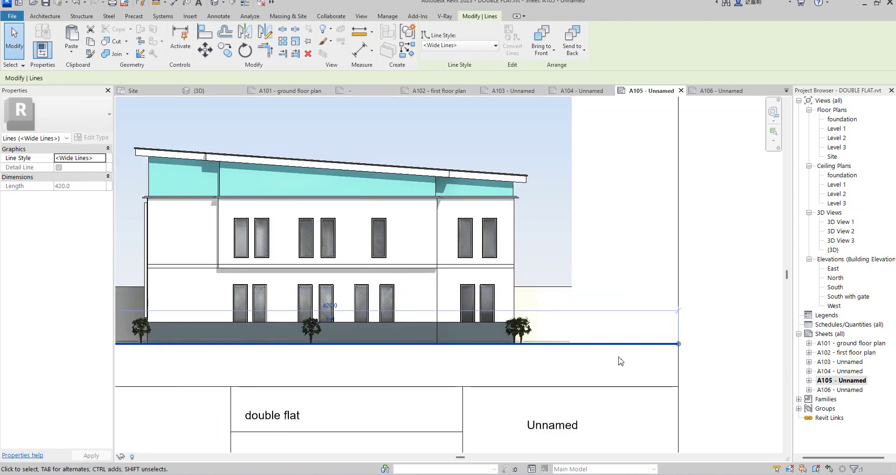
right_click(618, 344)
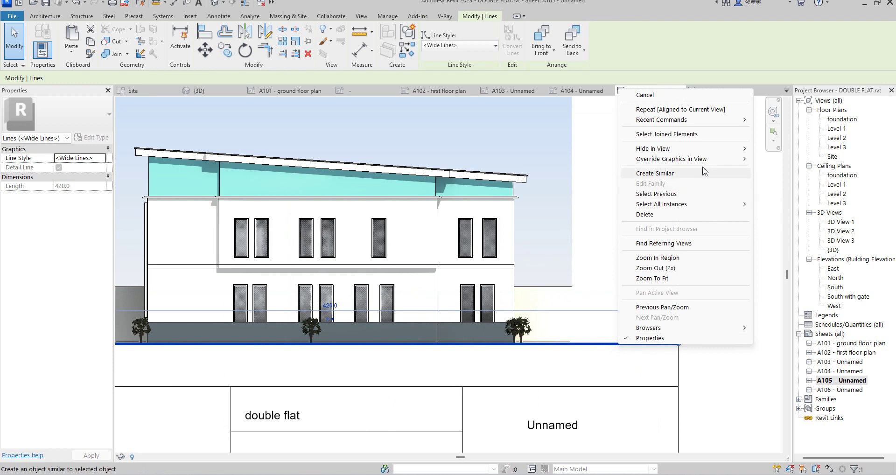
mouse_move(738, 159)
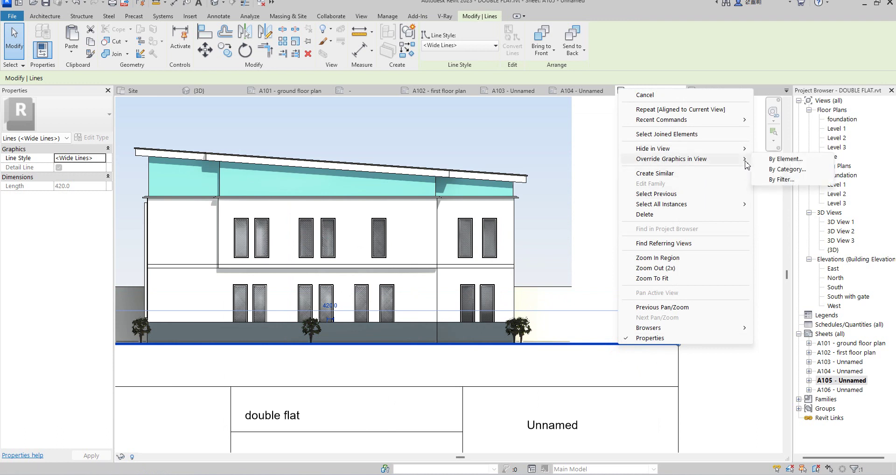
click(789, 160)
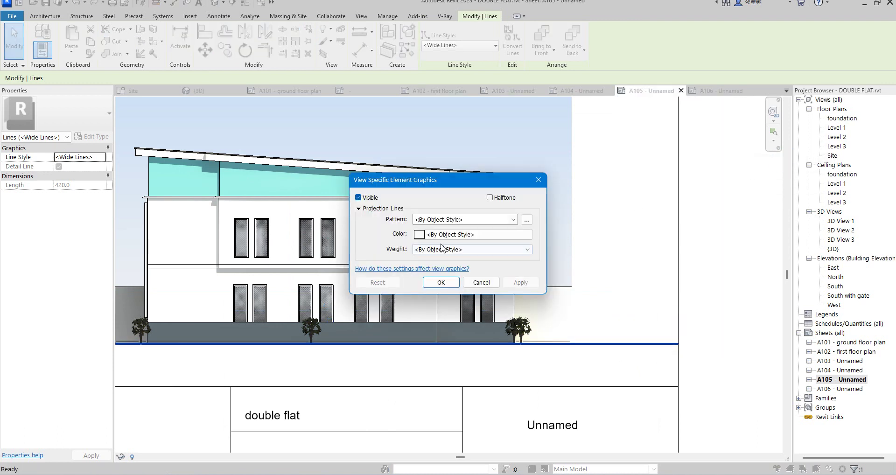
click(452, 249)
click(432, 310)
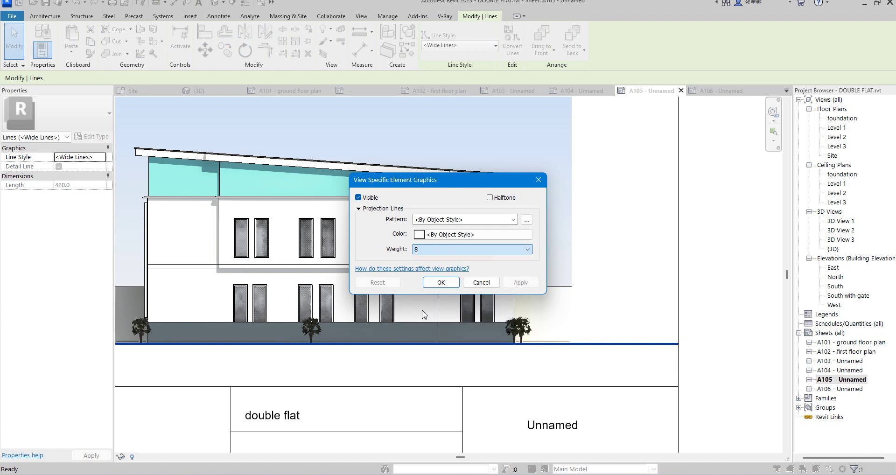
click(448, 283)
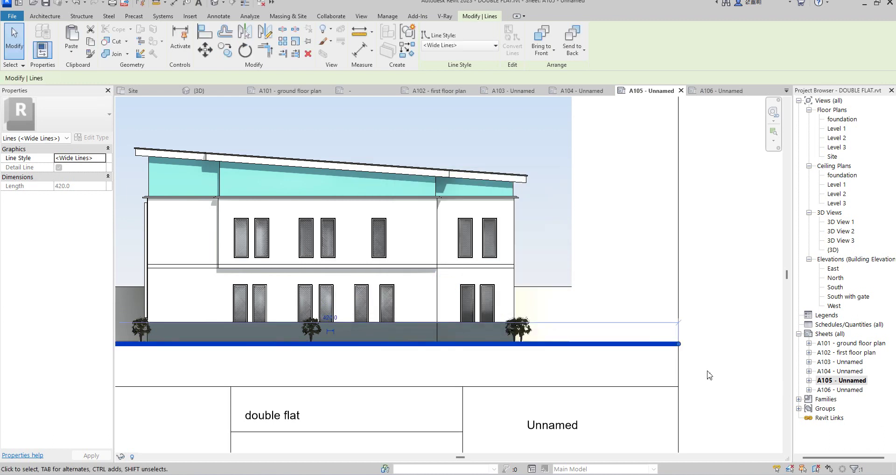
click(721, 358)
Paste the copied ground line onto sheet A106 aligned to the current view, along the elevation's base.
double_click(836, 390)
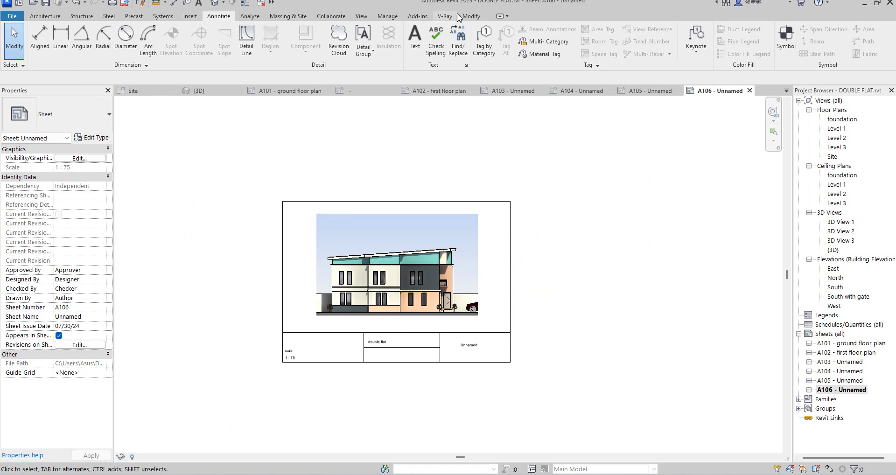
click(471, 15)
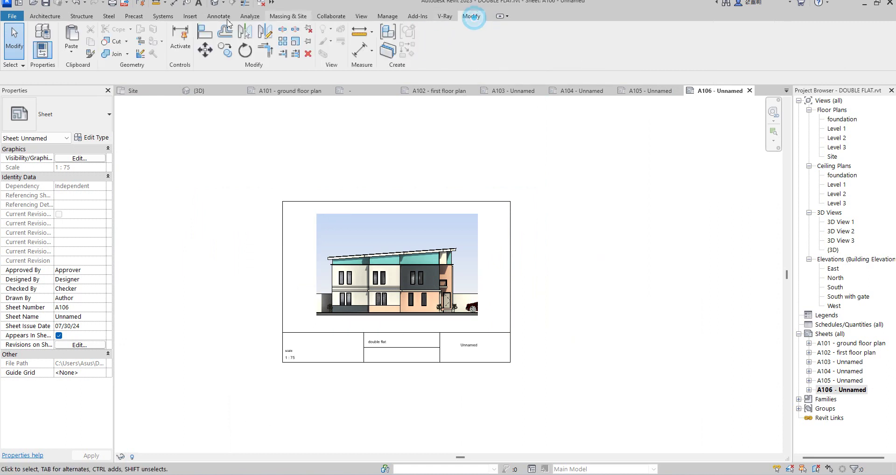
click(73, 55)
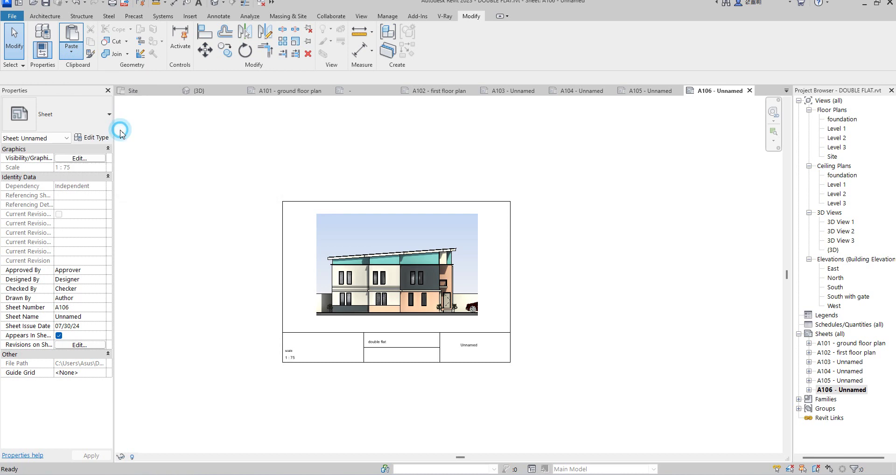
click(499, 314)
scroll(485, 333, up, 5)
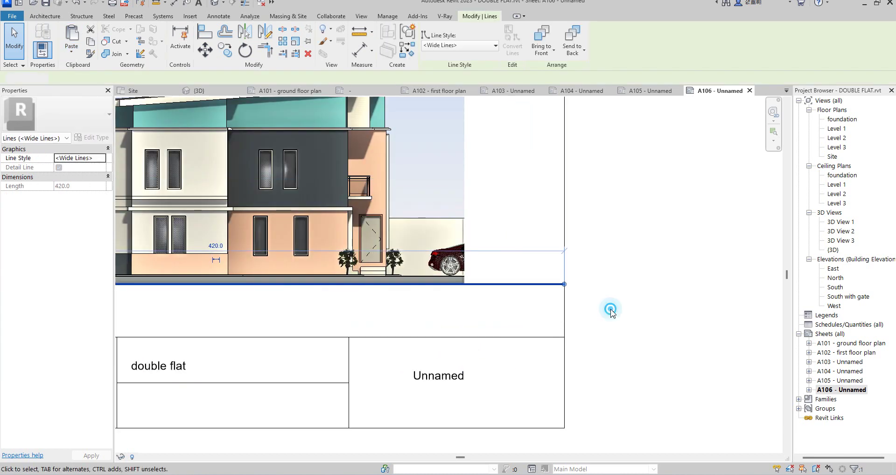
Deselect the pasted ground line on sheet A106.
click(624, 321)
scroll(624, 321, down, 4)
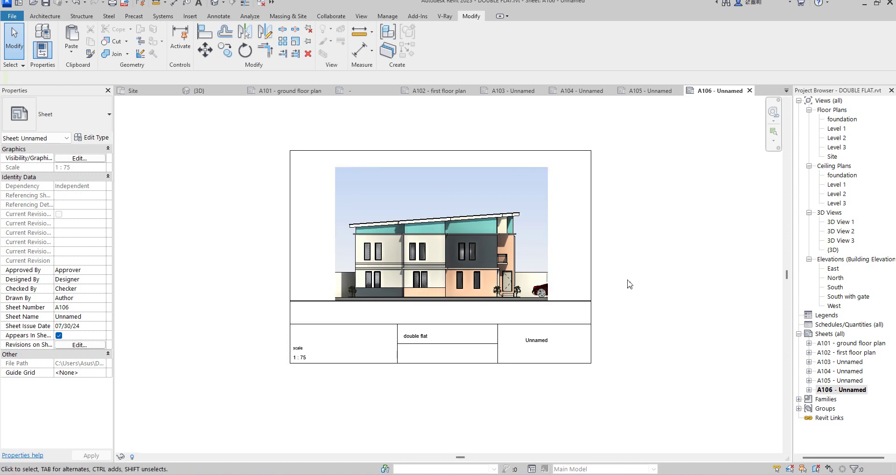
click(180, 210)
key(ctrl+p)
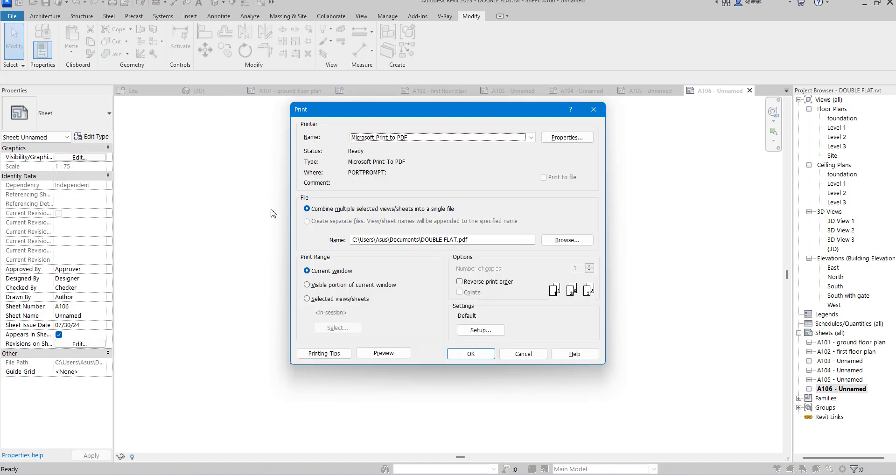
click(593, 109)
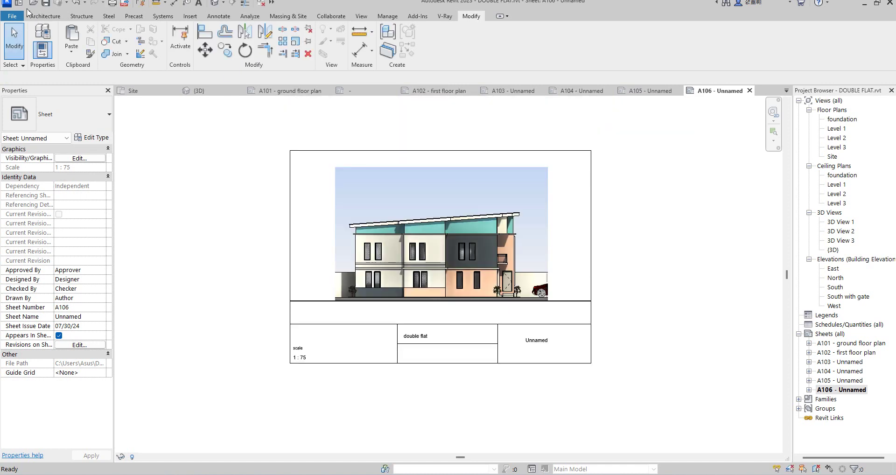
Start an image export with the size zoomed to 50% of actual size and a raster image quality of 600.
click(12, 15)
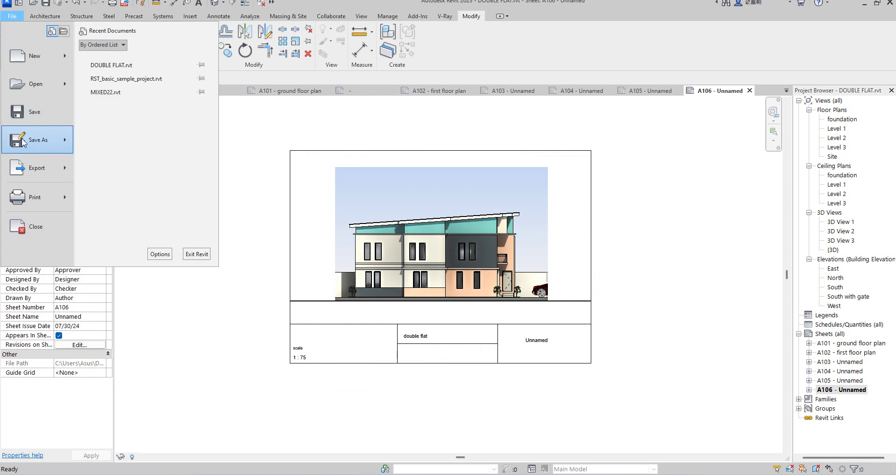
mouse_move(68, 206)
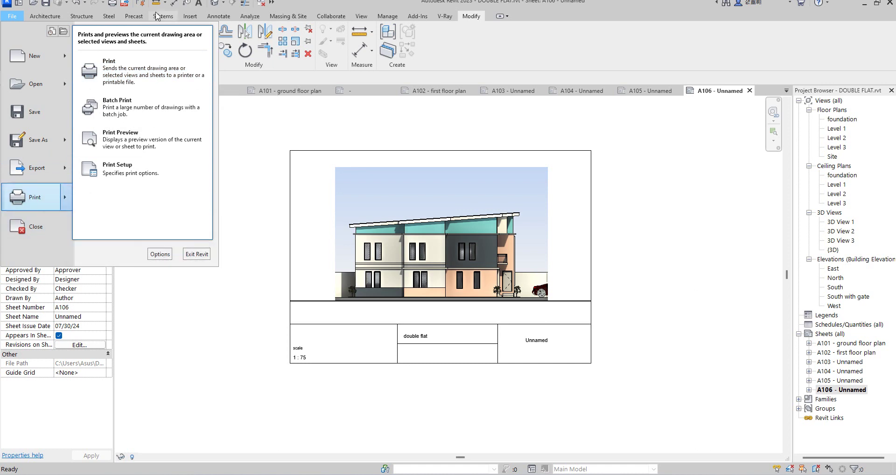
mouse_move(64, 174)
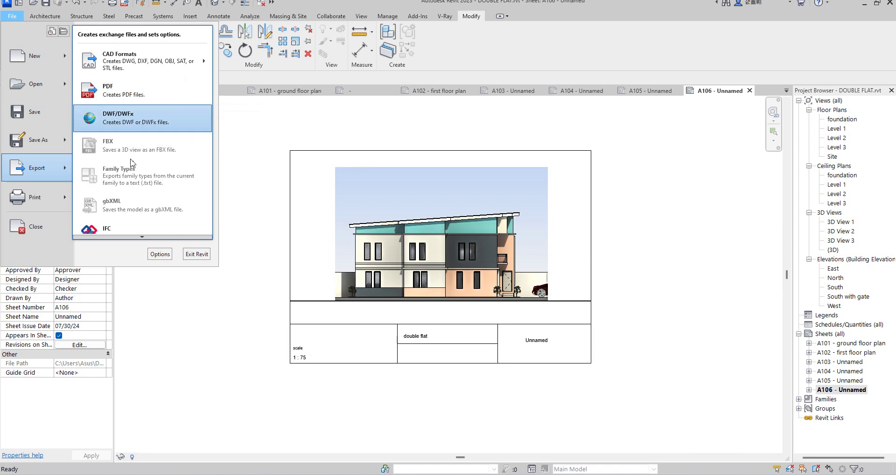
click(134, 237)
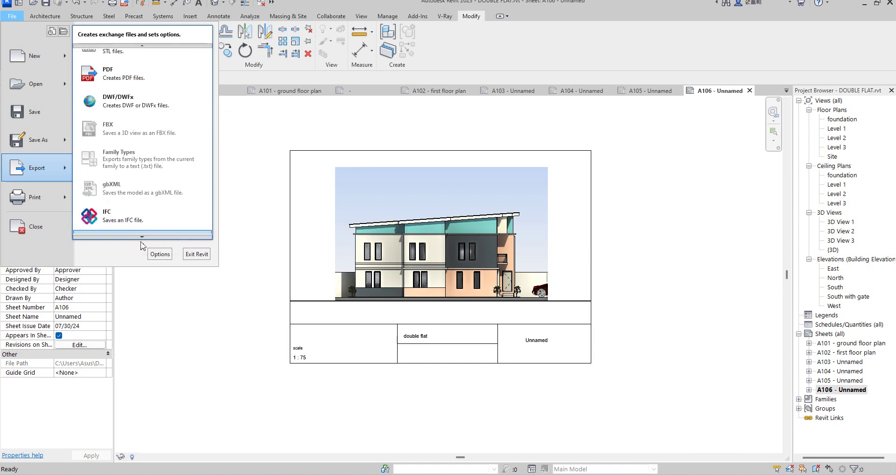
click(141, 238)
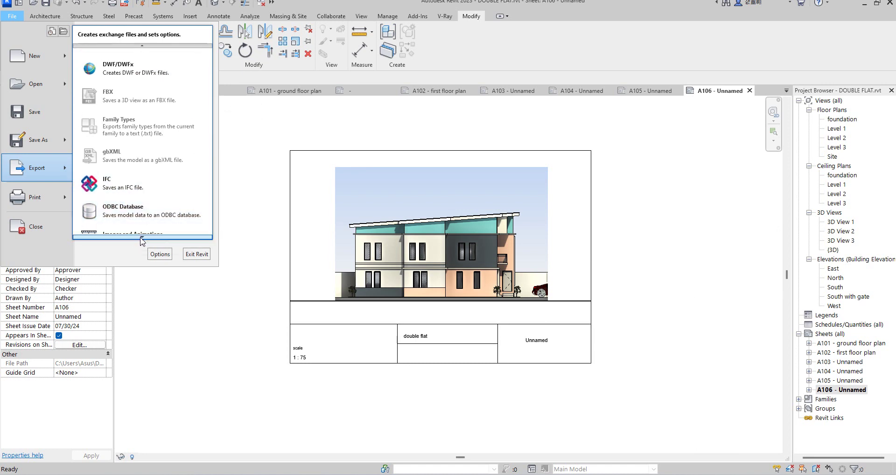
scroll(140, 238, down, 3)
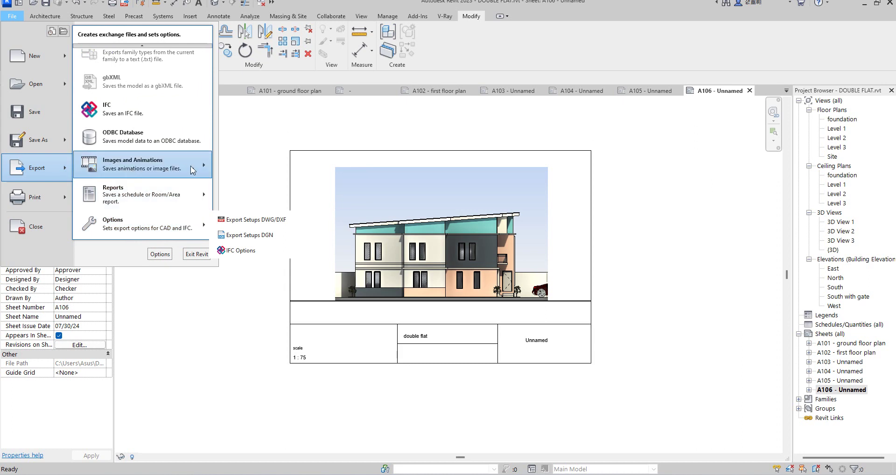
mouse_move(206, 168)
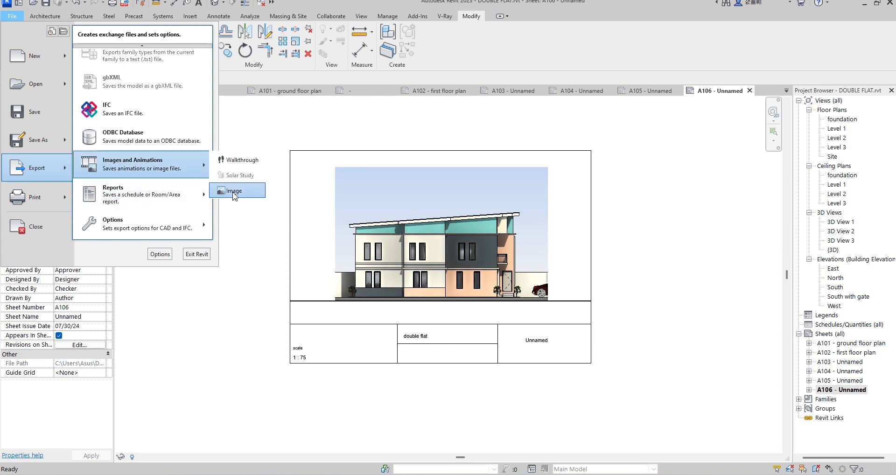
click(231, 195)
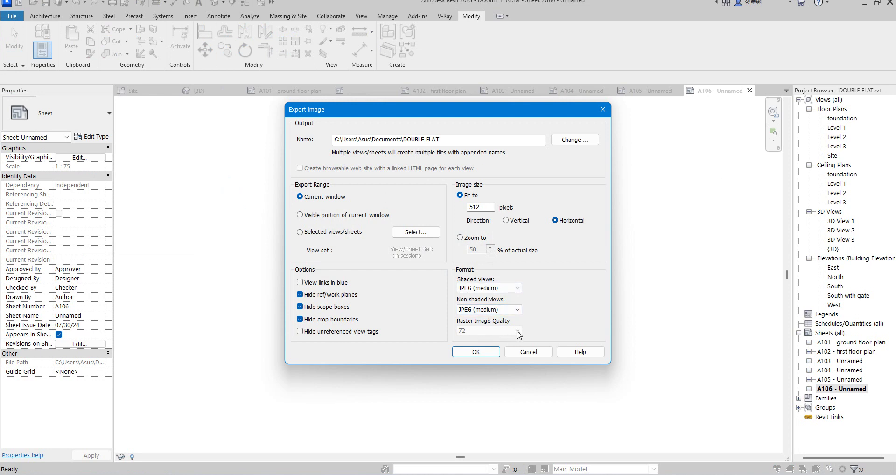
click(460, 238)
click(517, 331)
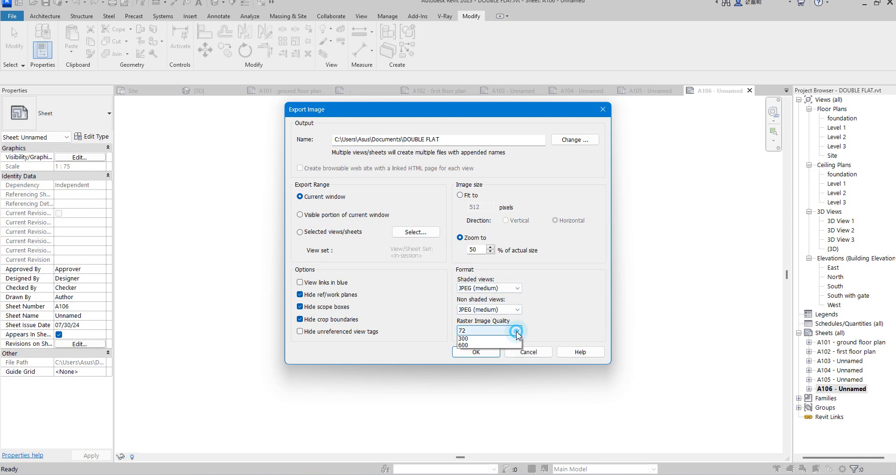
click(473, 359)
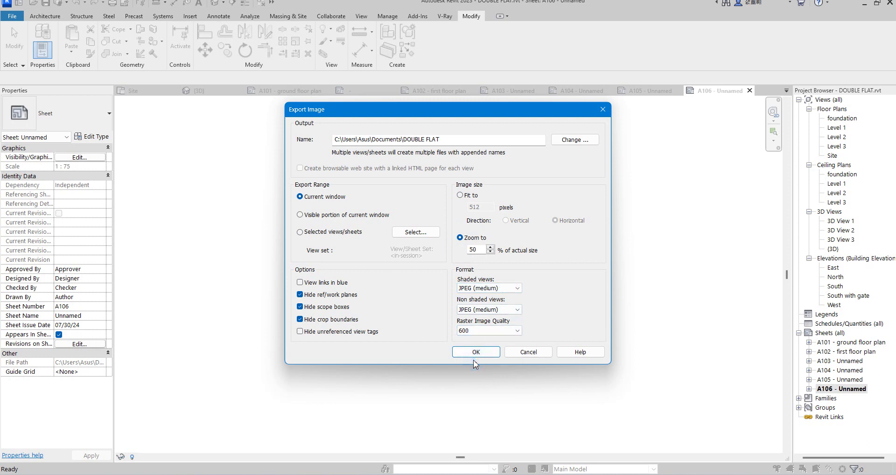
Set the image export range to selected views/sheets, filter the list to sheets only and include all sheets A101 to A106.
click(300, 232)
click(410, 233)
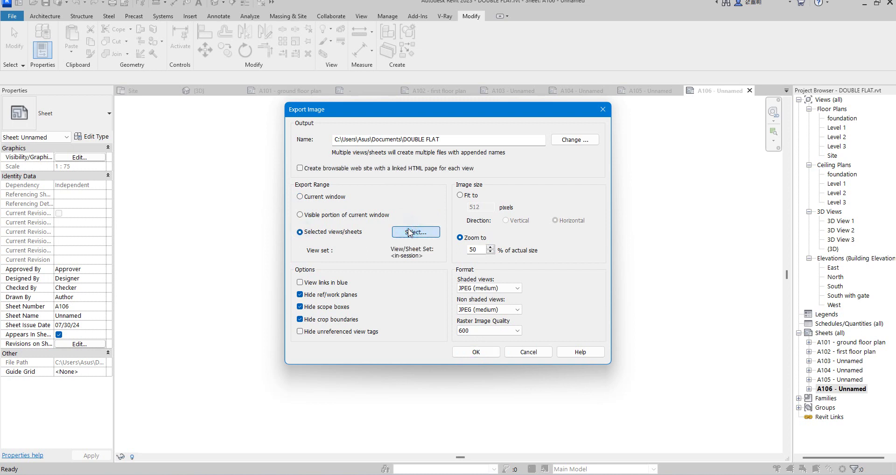
click(315, 105)
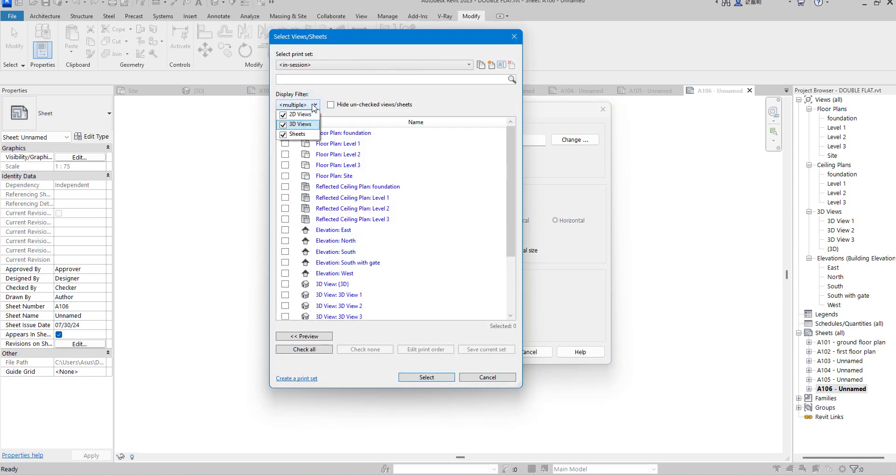
click(283, 114)
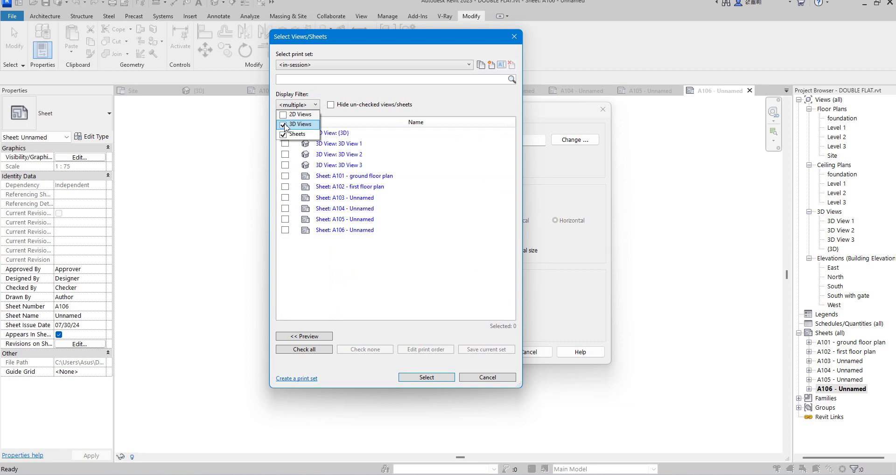
click(284, 124)
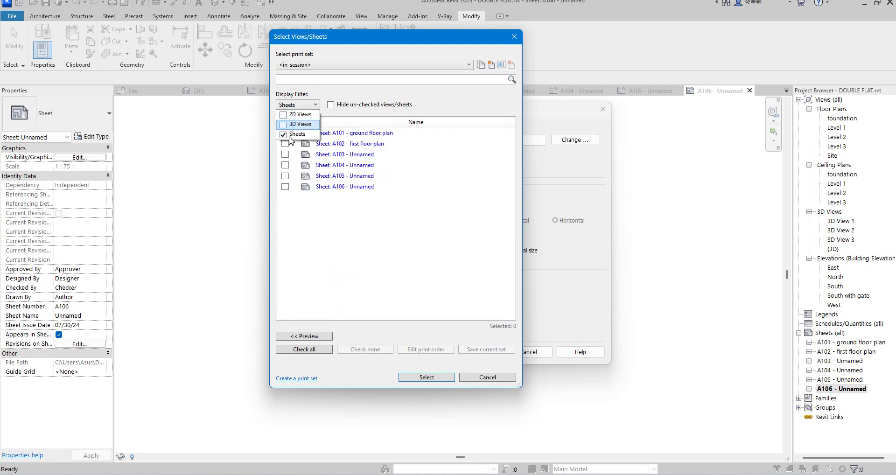
click(299, 351)
click(312, 353)
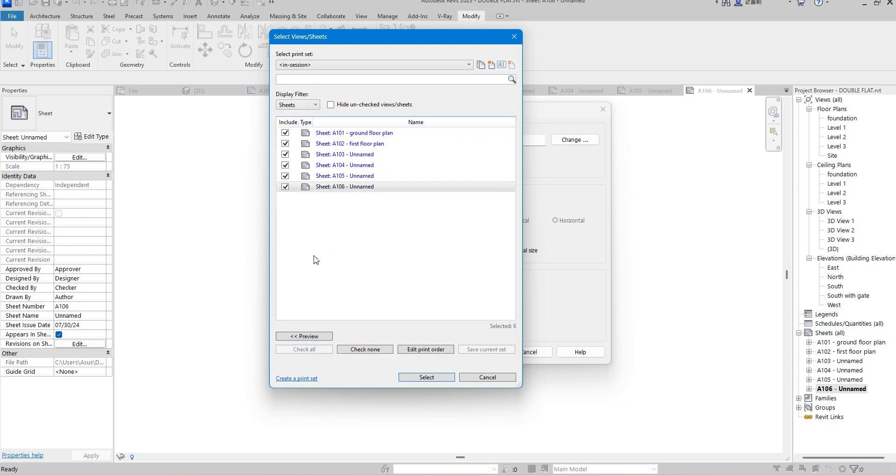
click(427, 378)
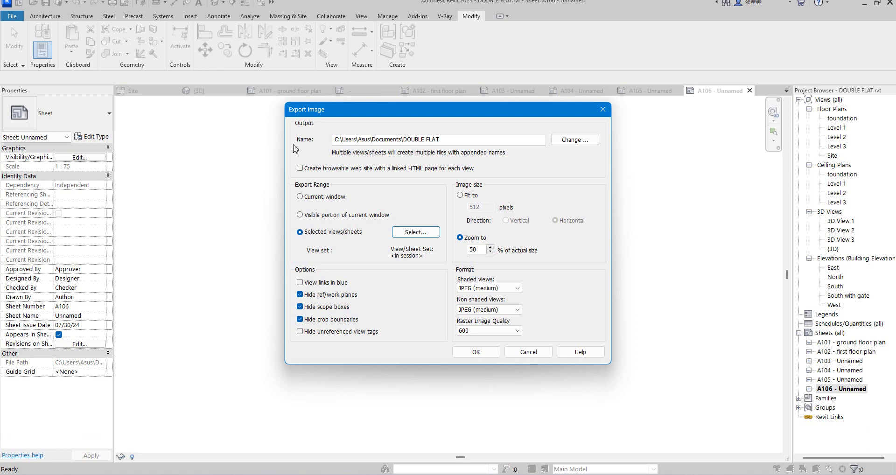
click(573, 141)
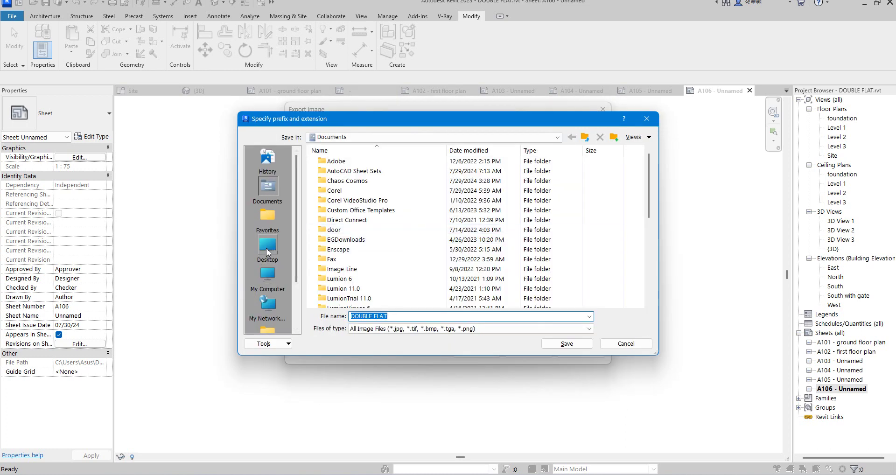
click(647, 121)
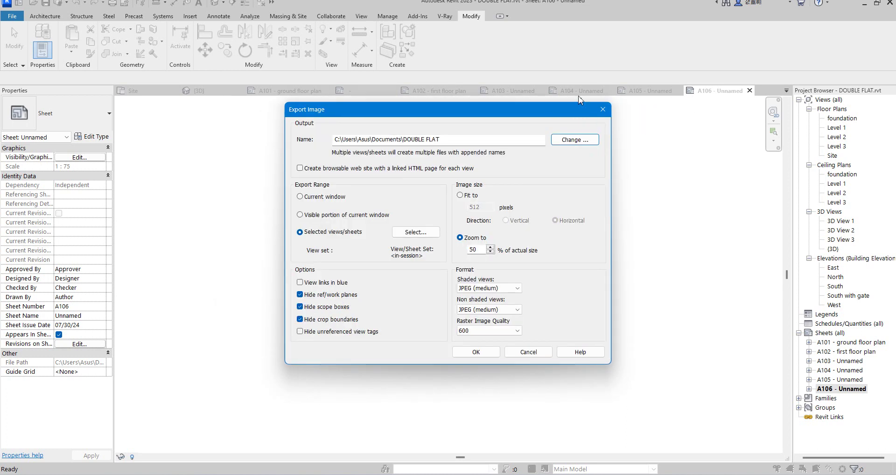
click(603, 110)
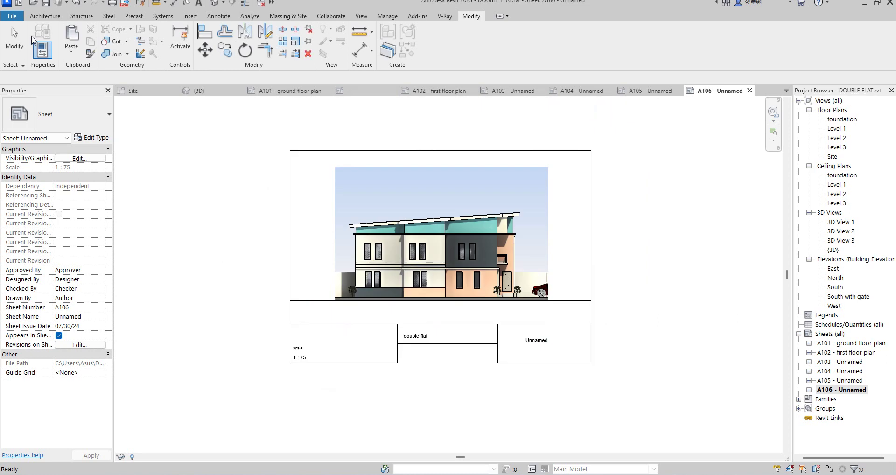
Preview the print of sheet A106 with the default print settings, then close the preview.
click(14, 17)
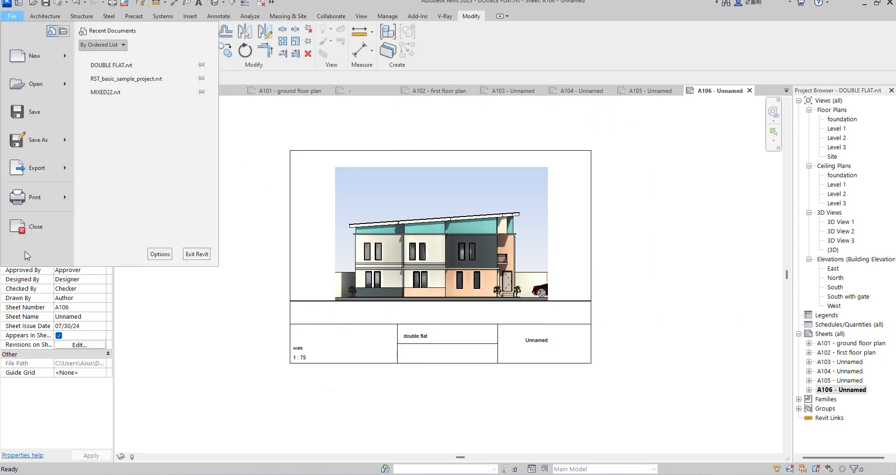
click(65, 202)
click(140, 70)
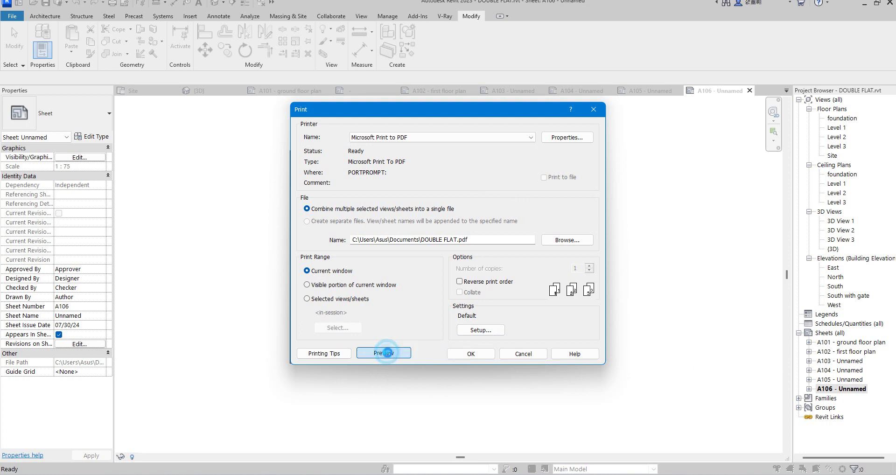
click(385, 353)
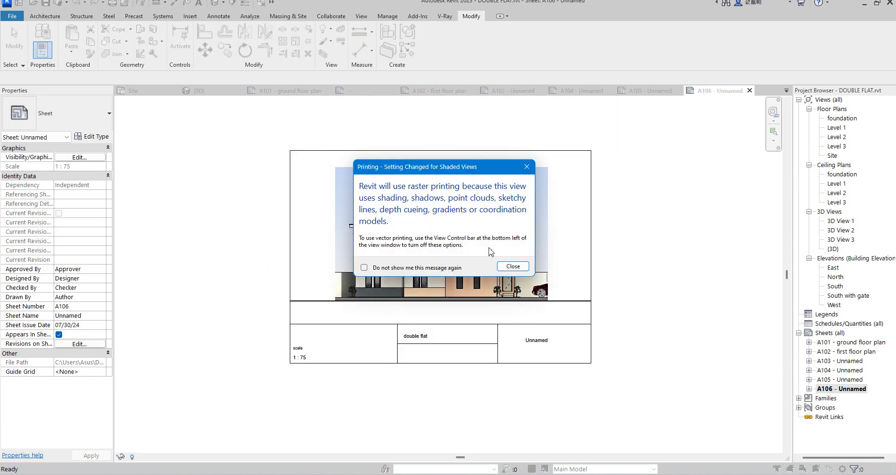
click(514, 266)
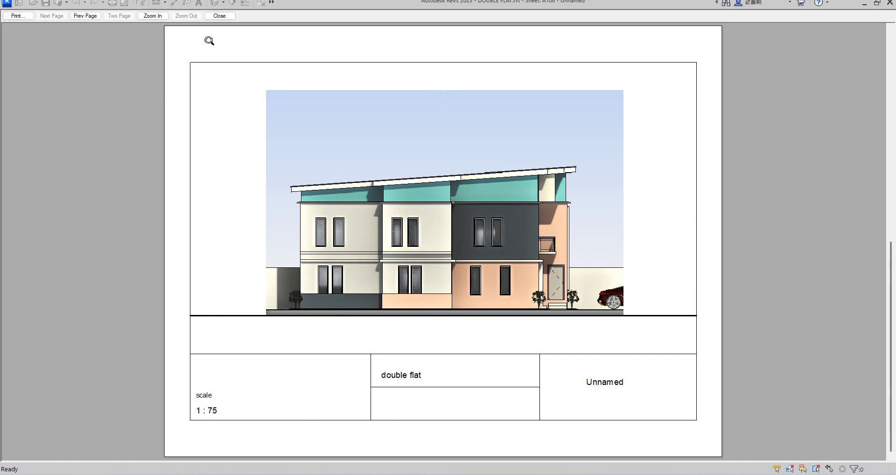
click(219, 15)
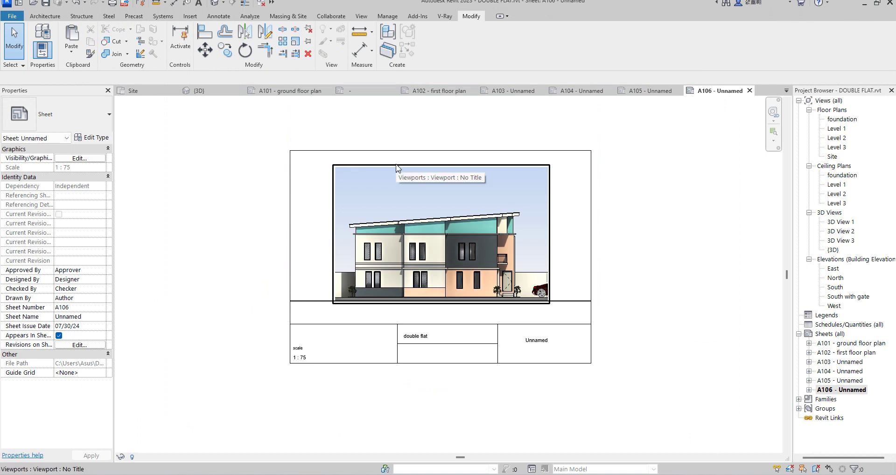
Configure the print setup for sheet A106 with A3 paper, centered placement and a zoom of 100% size.
key(ctrl+p)
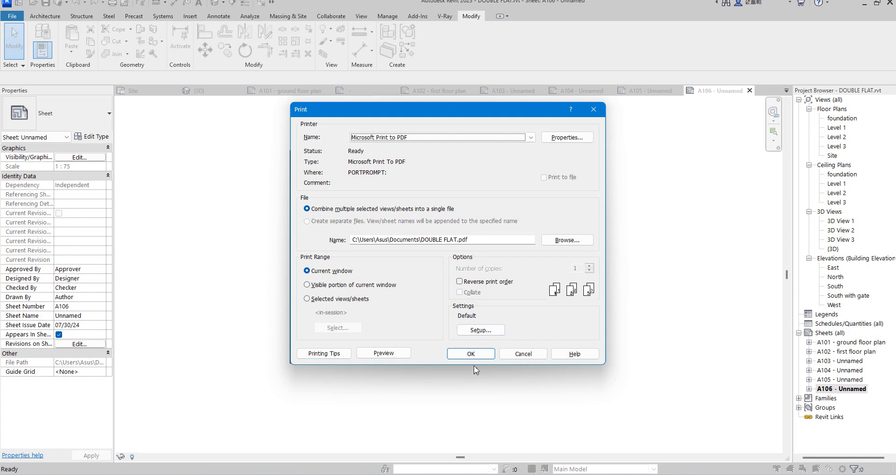
click(480, 330)
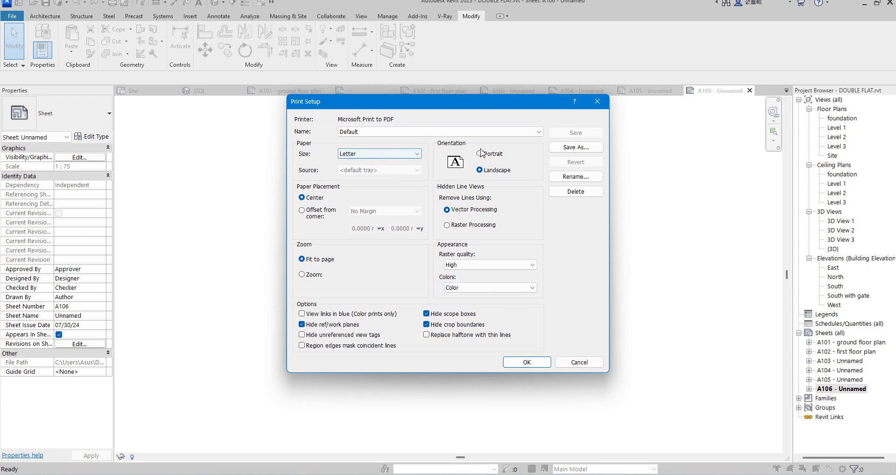
click(416, 153)
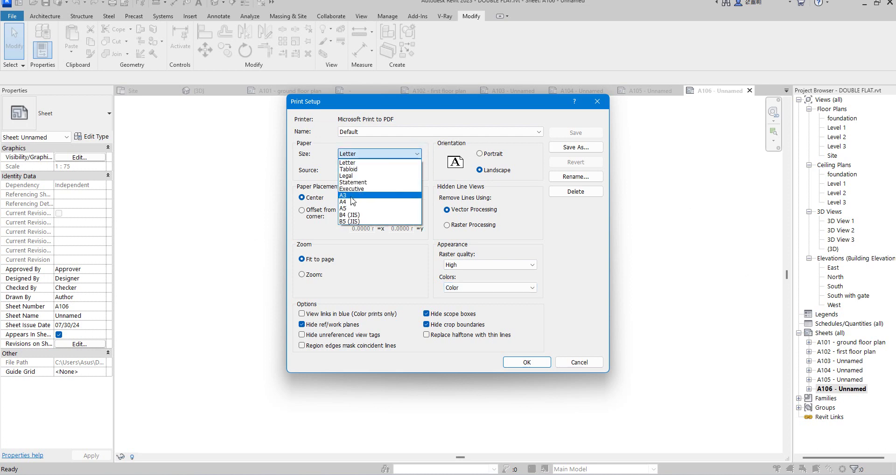
click(348, 195)
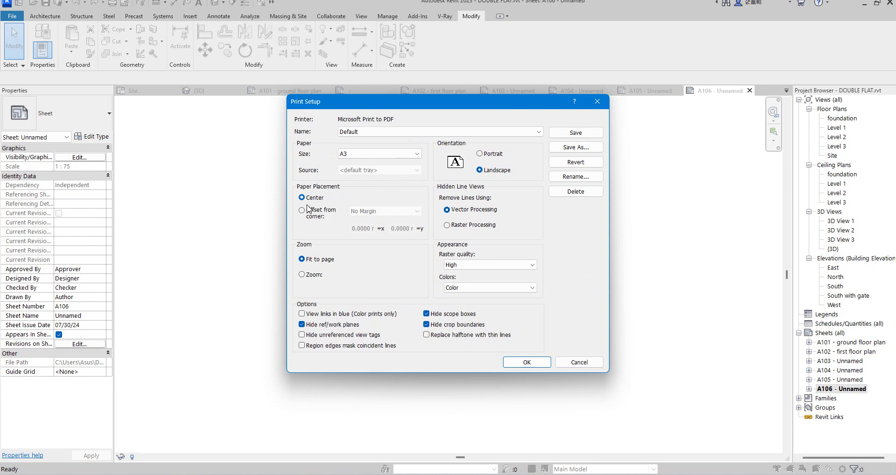
click(302, 275)
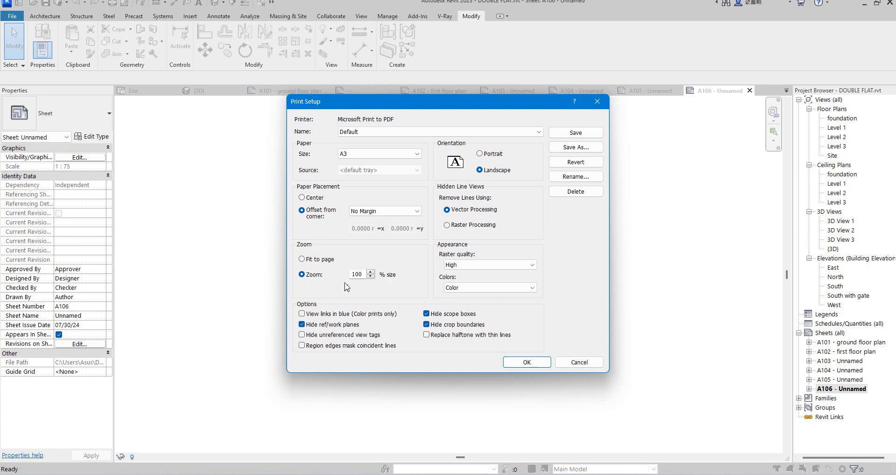
click(302, 198)
click(539, 363)
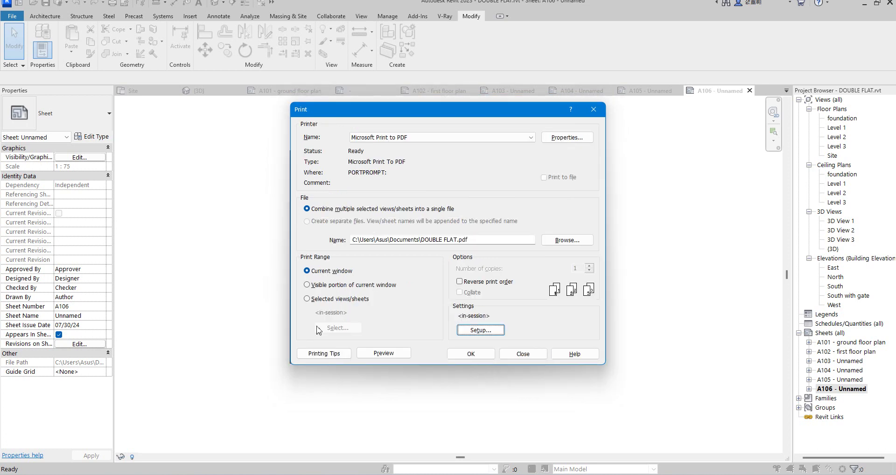
Preview the print of sheet A106 with the A3, full-size setup.
click(390, 354)
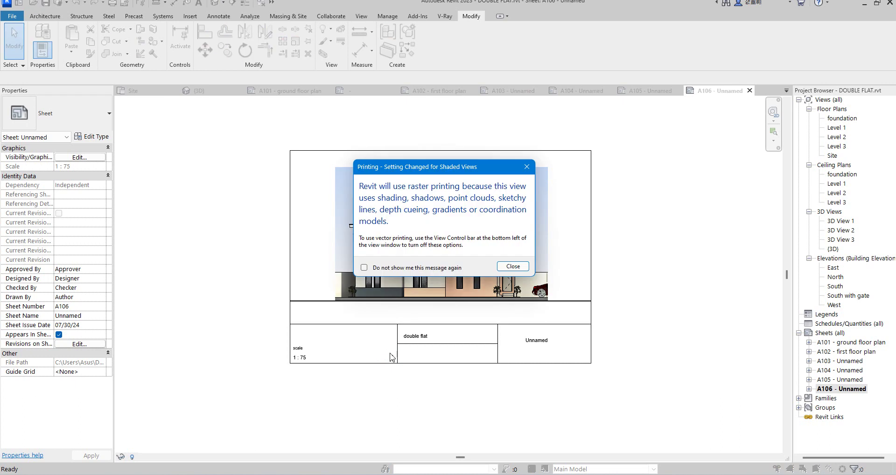
click(517, 264)
click(355, 295)
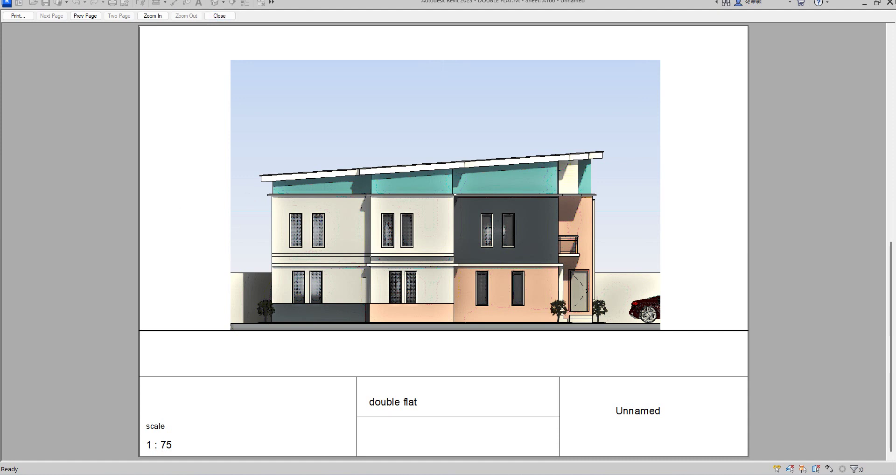
Close the print preview and set the print zoom for sheet A106 to 98% size, without saving the settings for future sessions.
click(890, 3)
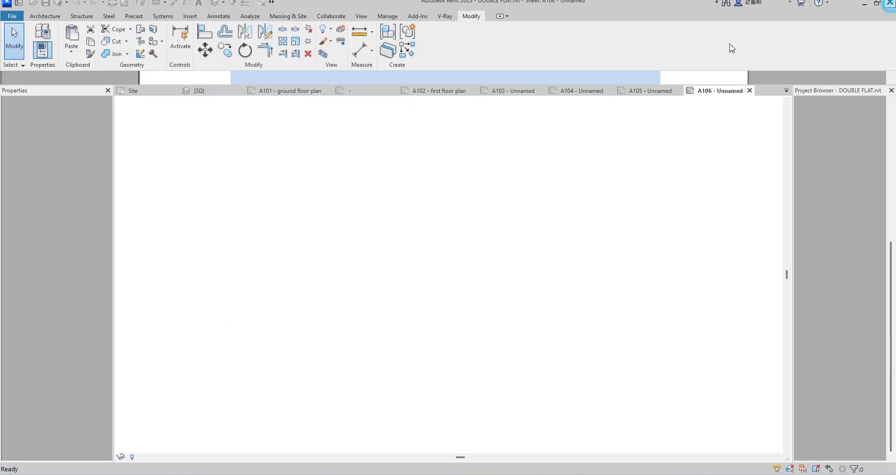
key(Escape)
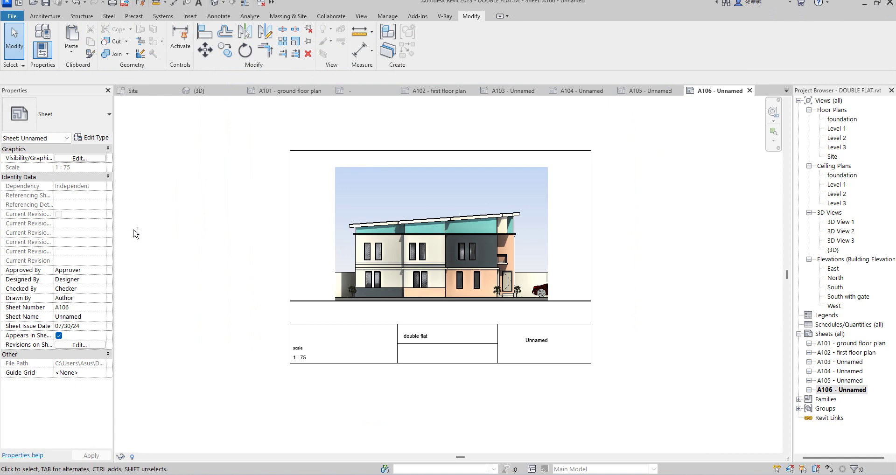
key(ctrl+p)
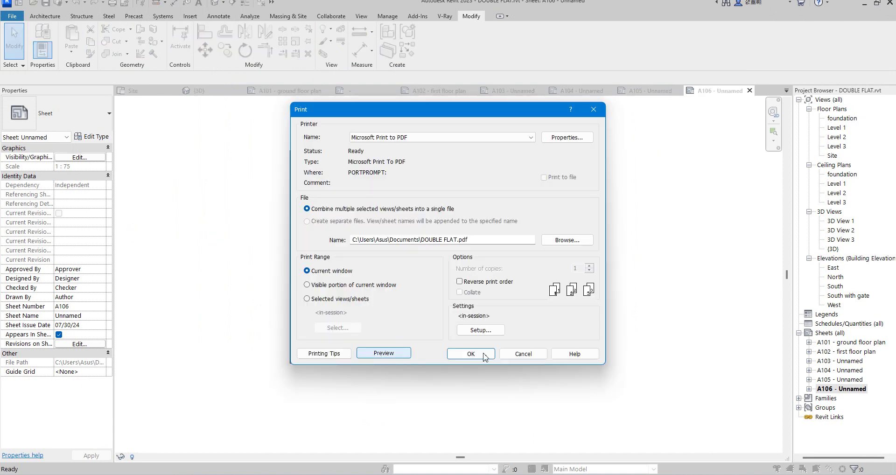
click(480, 330)
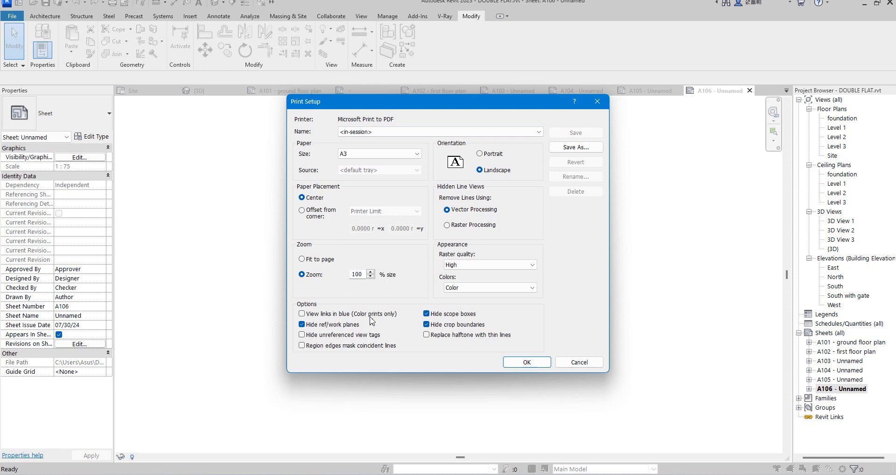
drag(365, 274, 348, 274)
text(98)
click(526, 362)
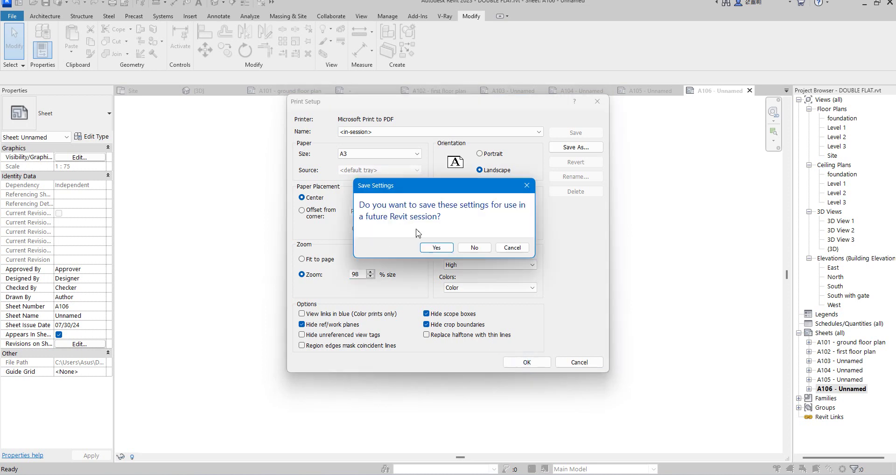
click(468, 247)
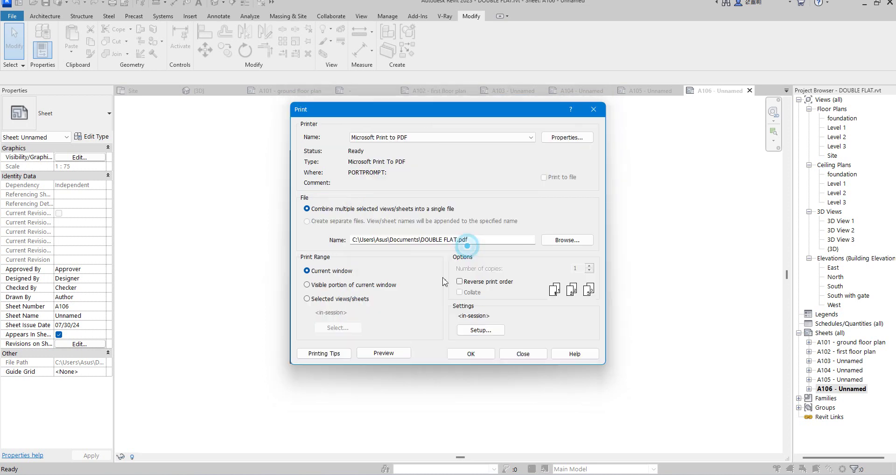
Preview the print of sheet A106 at 98% size, then close the preview.
click(384, 353)
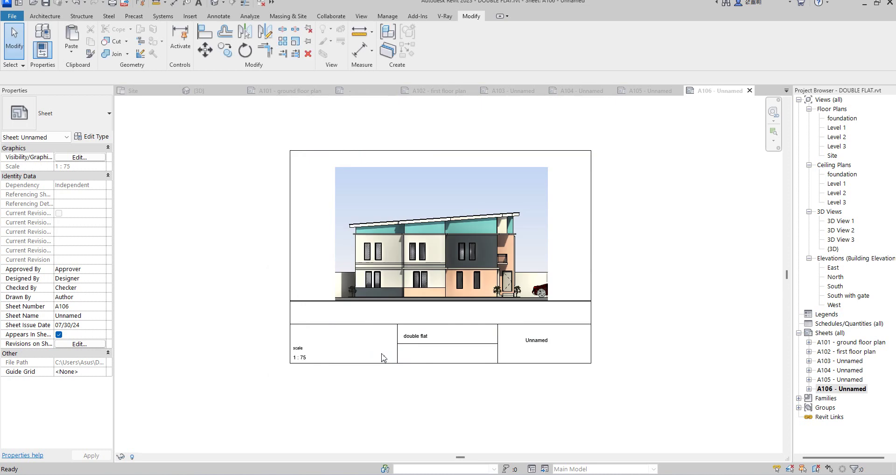
click(365, 268)
click(512, 266)
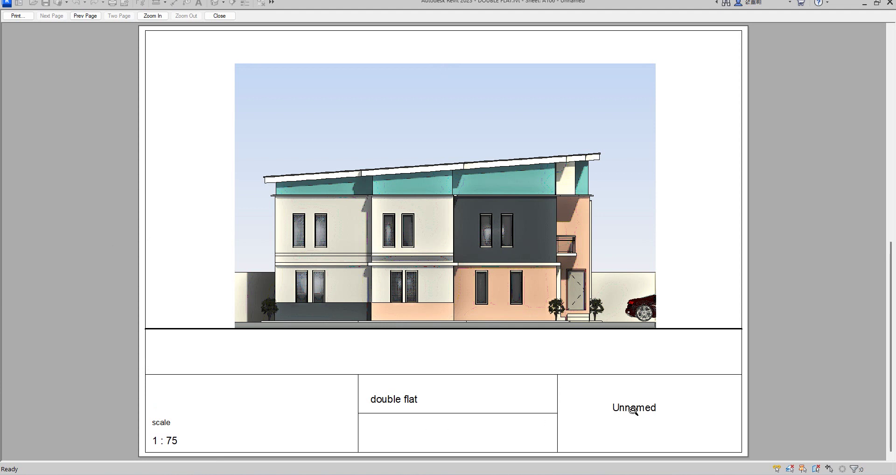
click(890, 3)
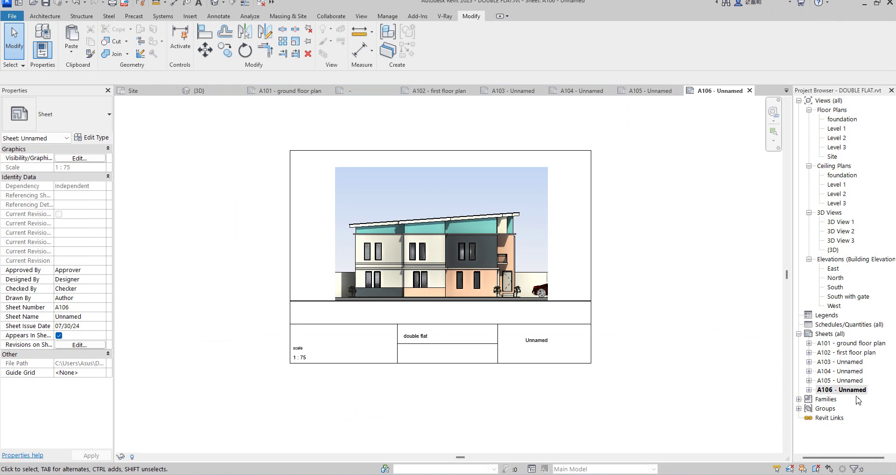
Open sheet A103 and rename it as front elevation.
double_click(853, 363)
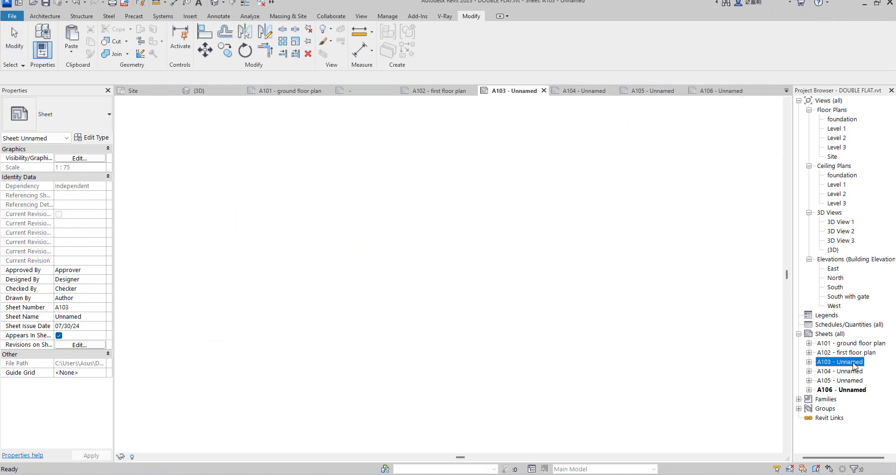
right_click(853, 363)
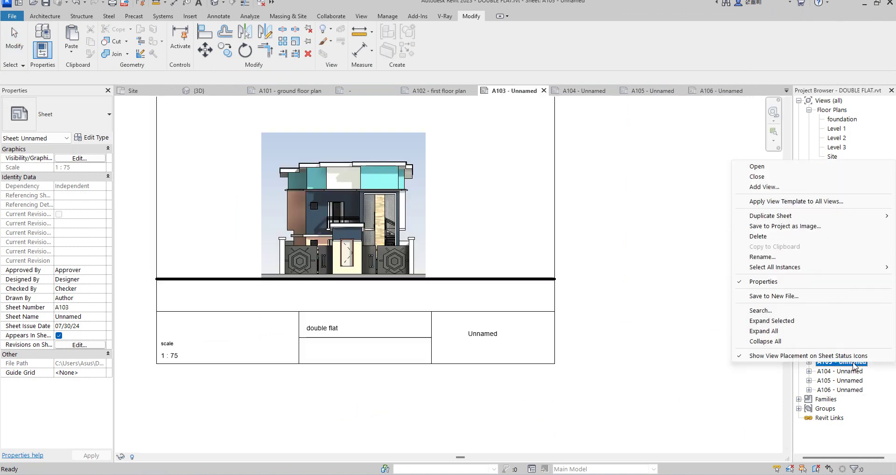
click(761, 258)
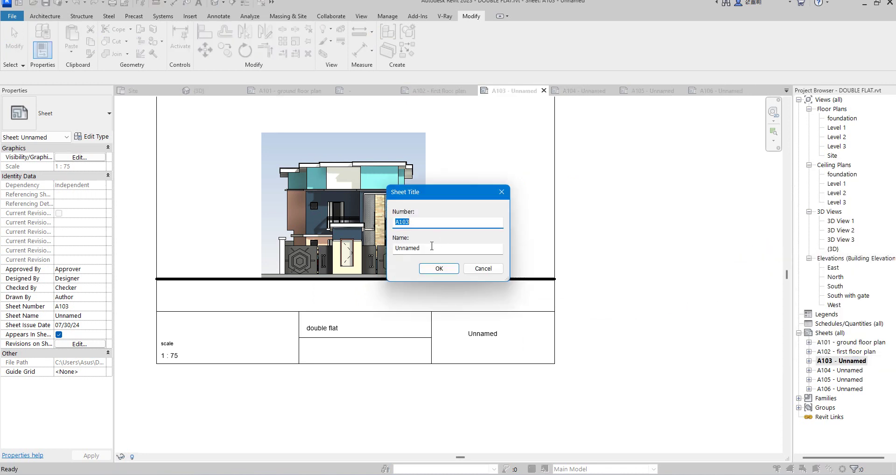
double_click(431, 247)
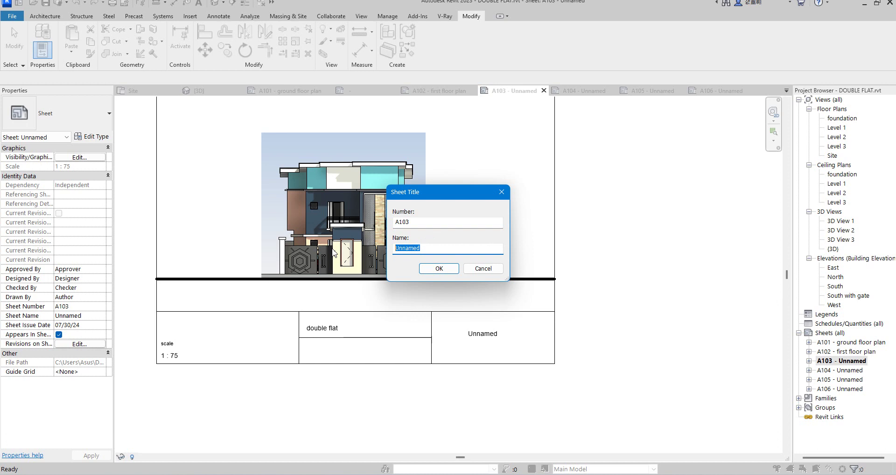
text(e)
text(ront)
click(455, 269)
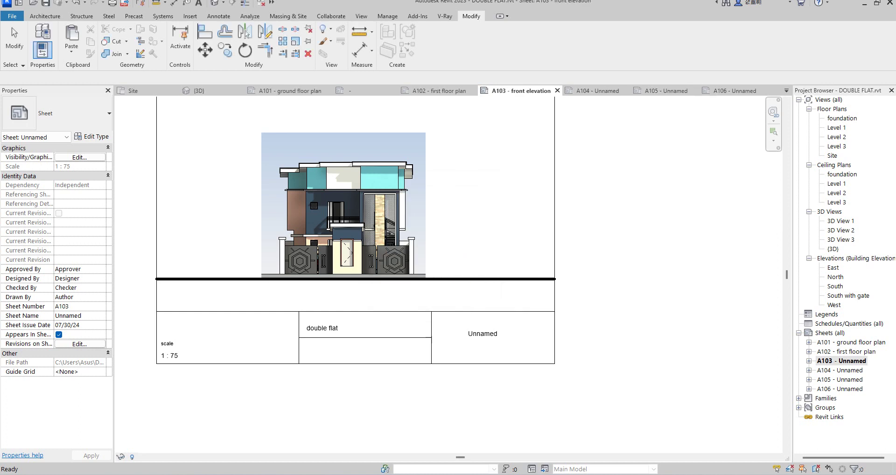
Open sheet A104 and rename it as front.
double_click(848, 372)
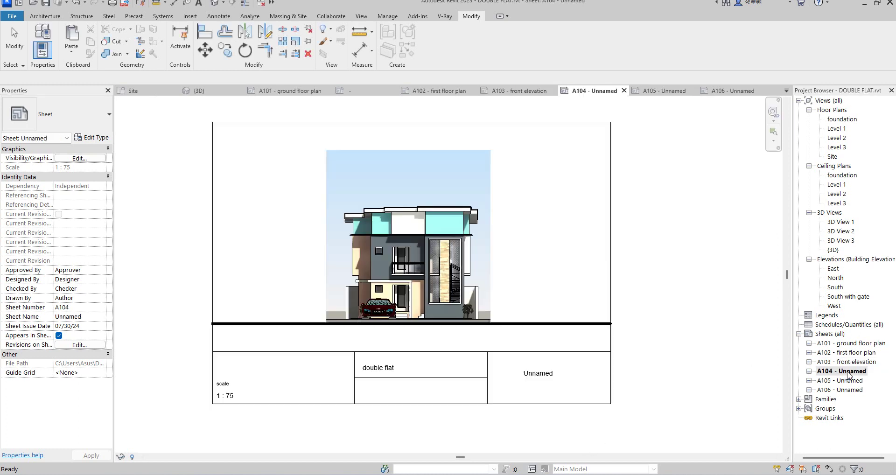
right_click(848, 372)
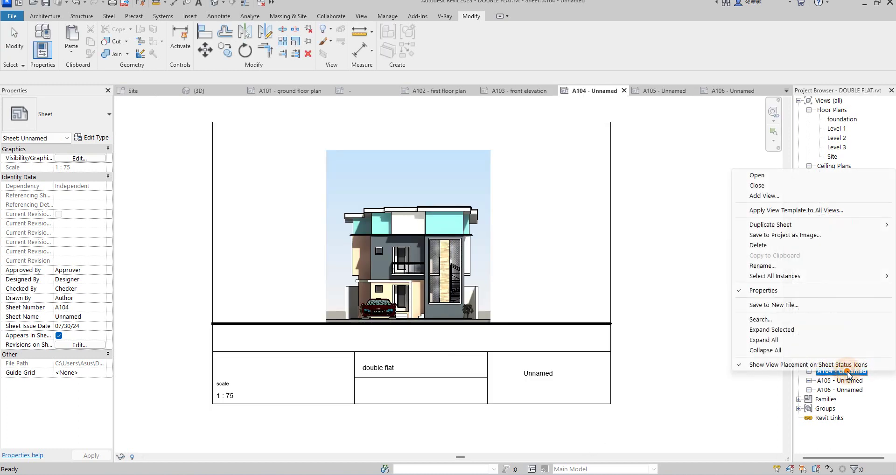
click(770, 266)
double_click(430, 248)
text(front)
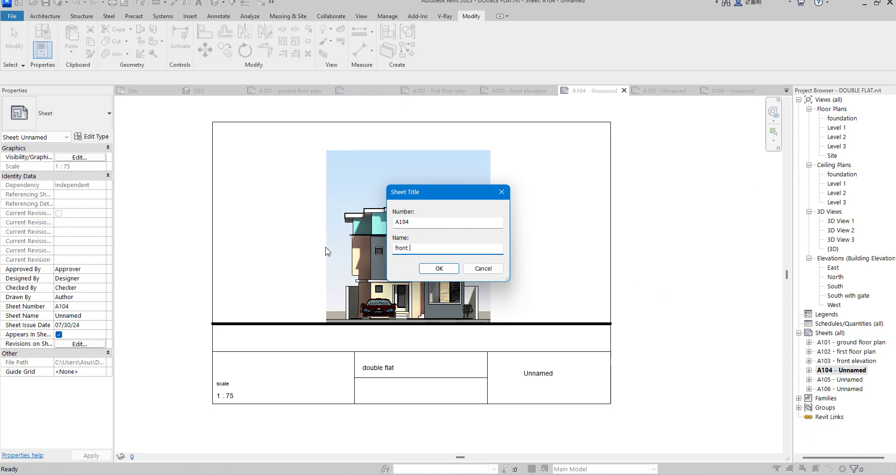
click(434, 269)
Rename sheet A105 as right side elevation.
right_click(840, 381)
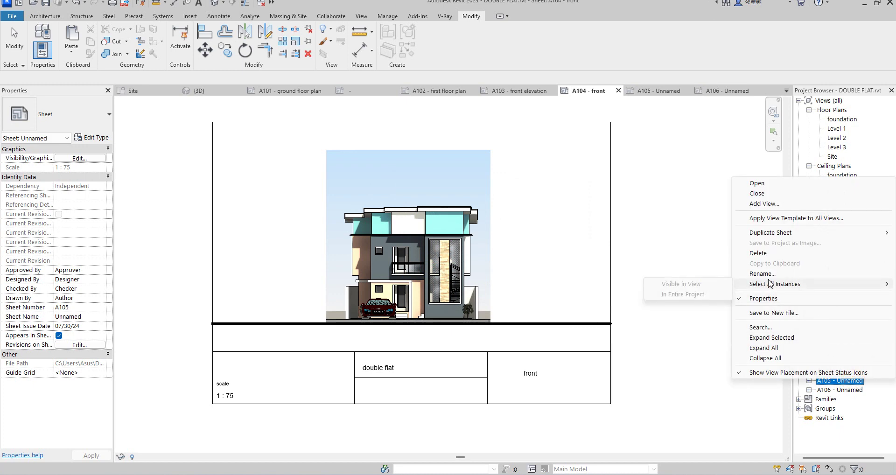
click(762, 273)
double_click(422, 249)
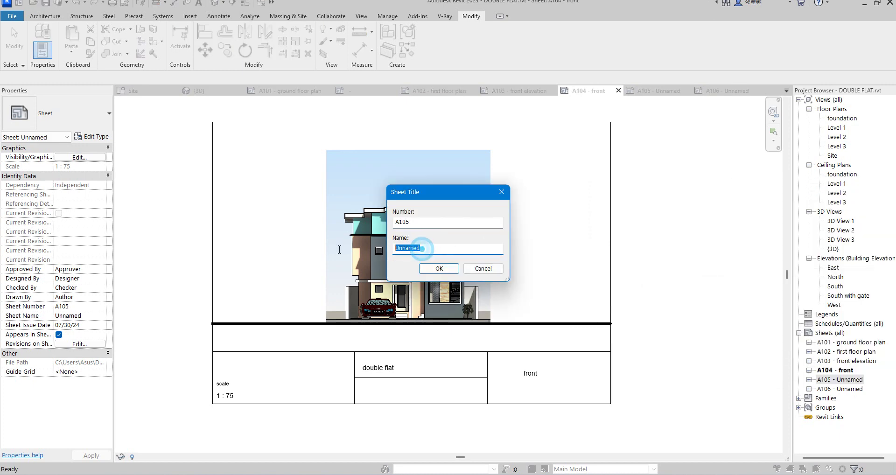
text(r)
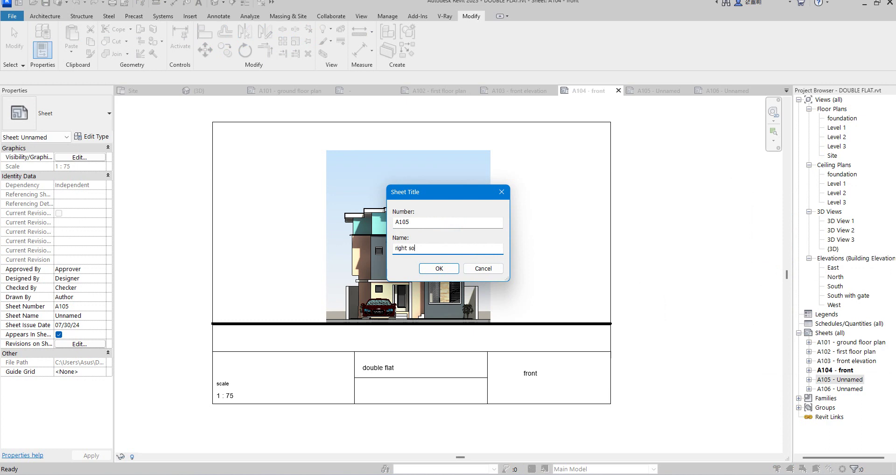
text(ight side elevation)
click(439, 269)
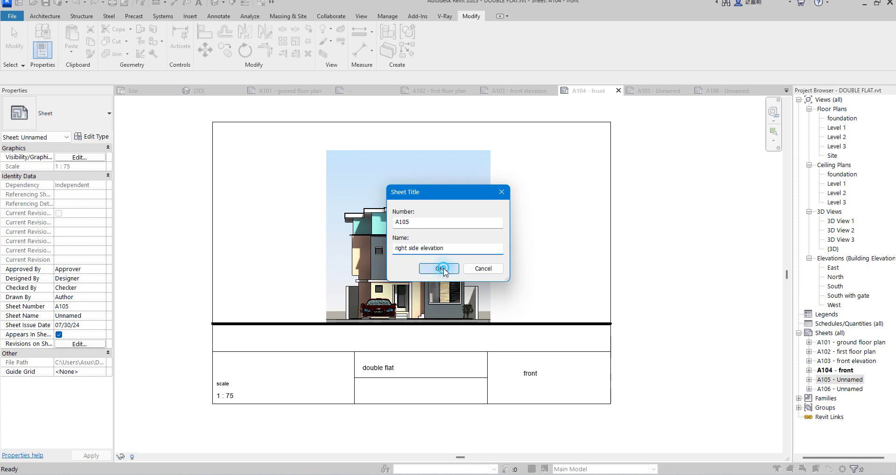
Rename sheet A106 as left side elevation.
click(846, 390)
right_click(846, 392)
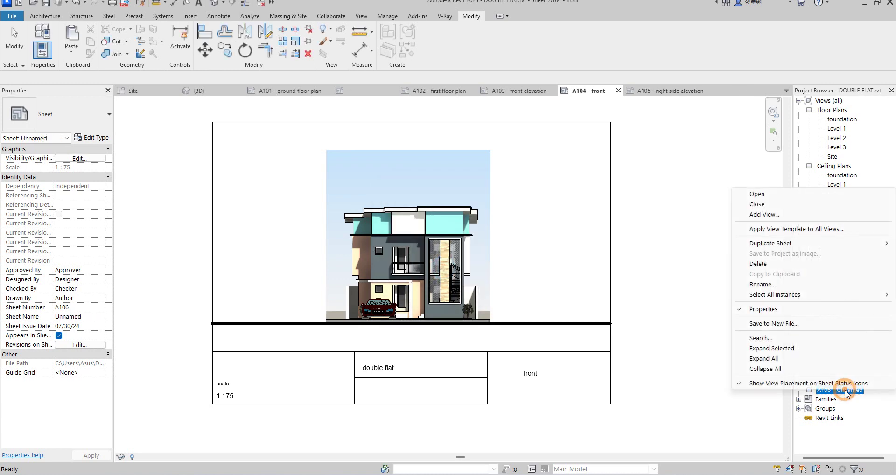
click(762, 284)
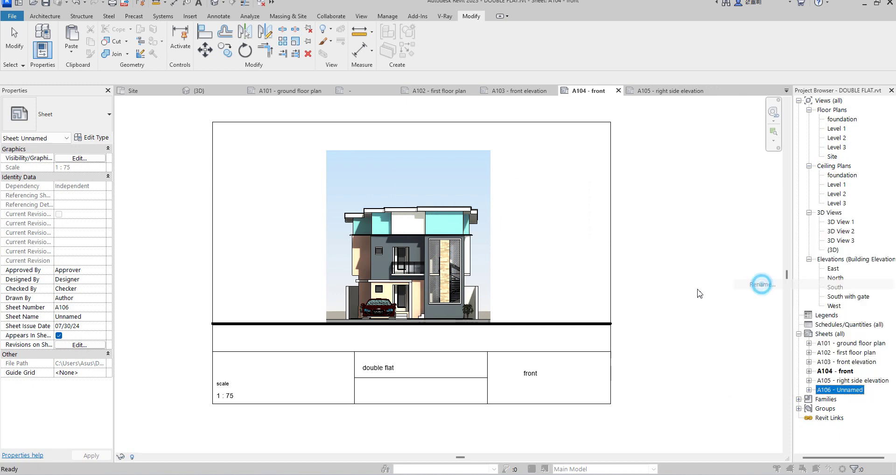
double_click(424, 248)
text((eft)
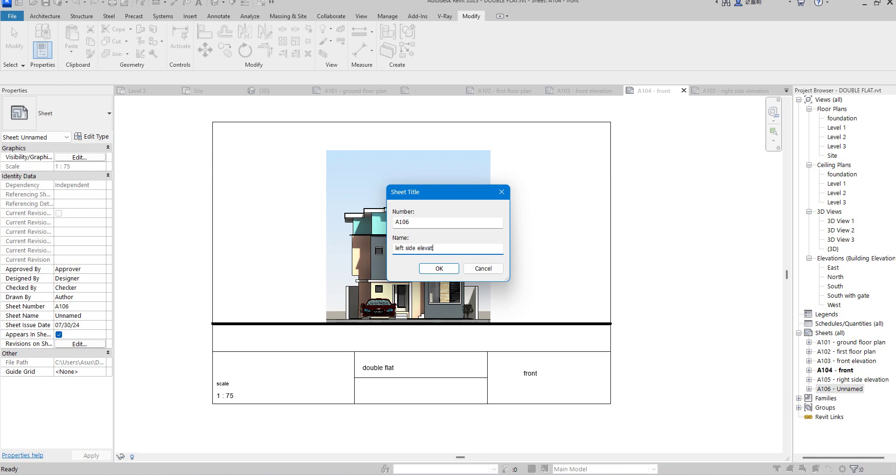
click(448, 268)
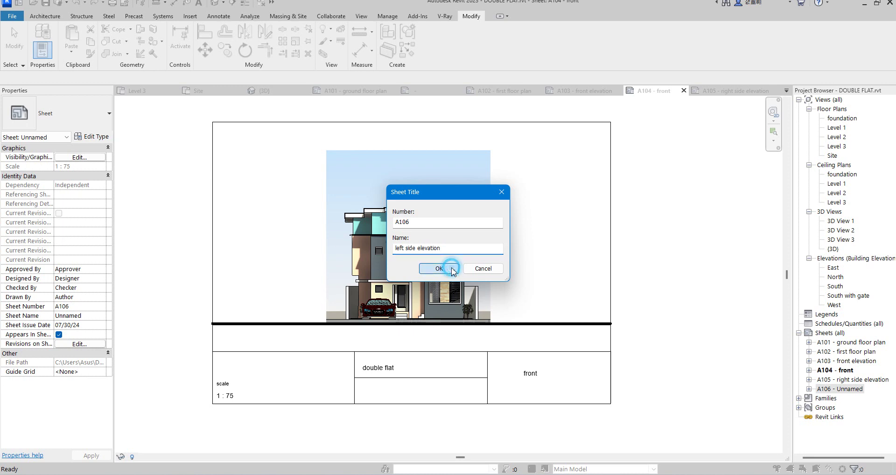
Try the Black Lines color option in the print setup for sheet A104.
click(647, 361)
scroll(679, 324, down, 3)
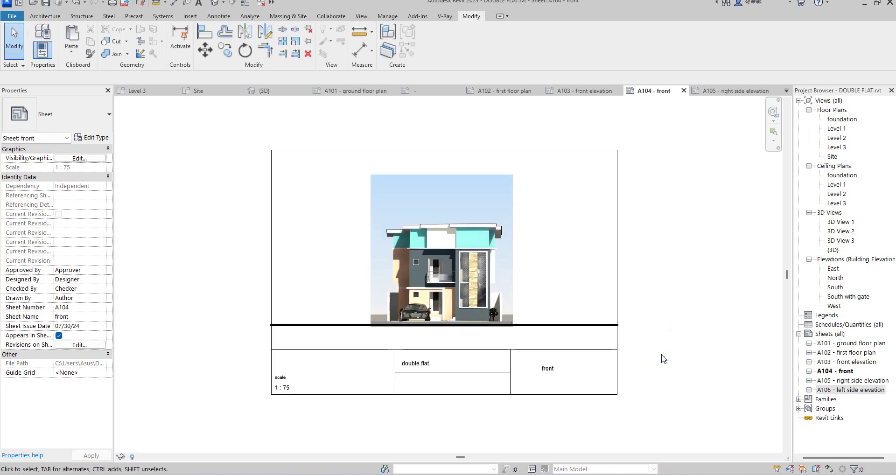
key(ctrl+p)
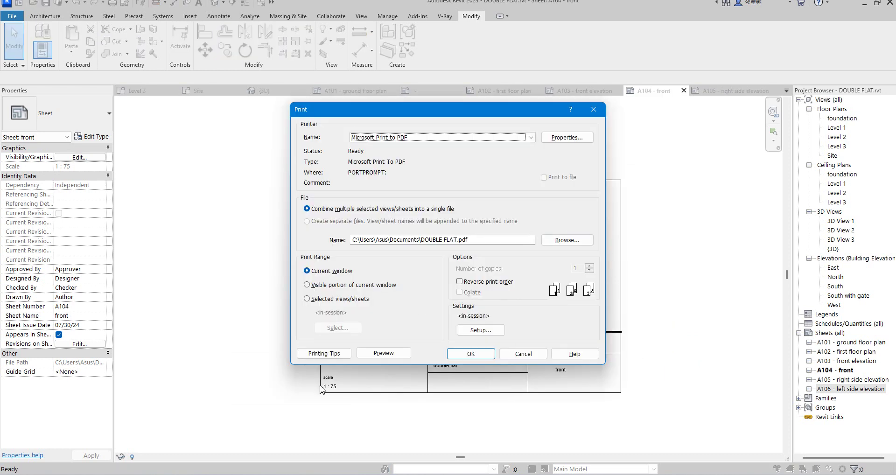
click(488, 331)
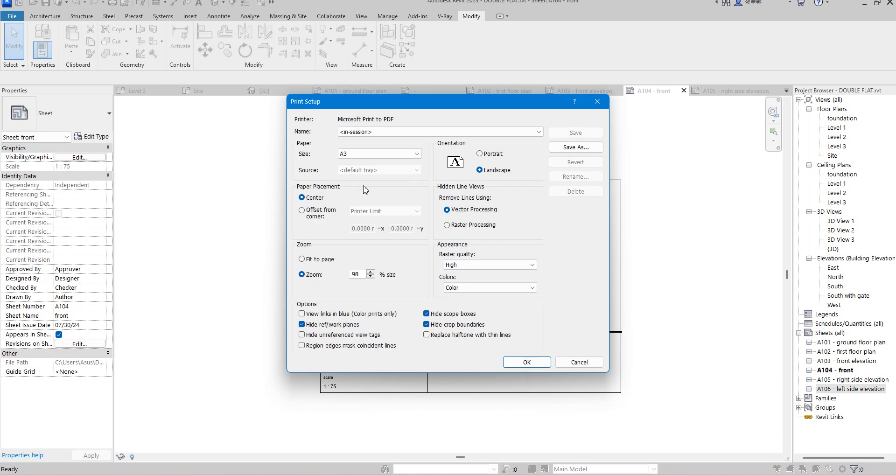
click(532, 289)
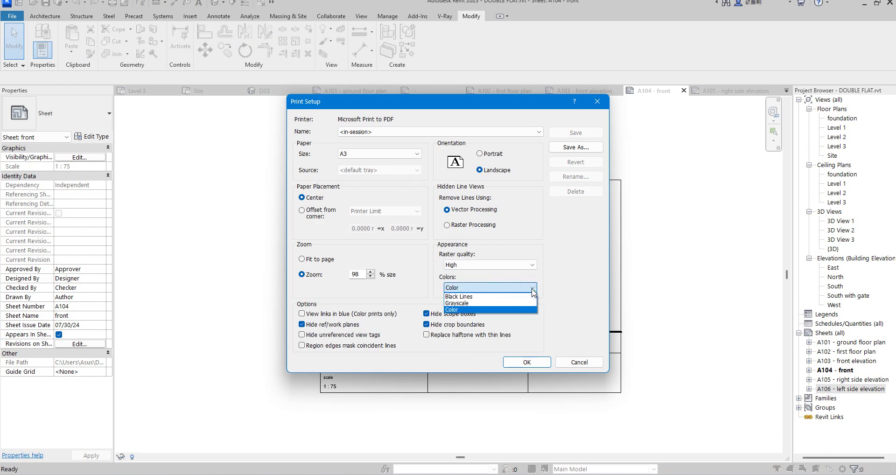
click(475, 298)
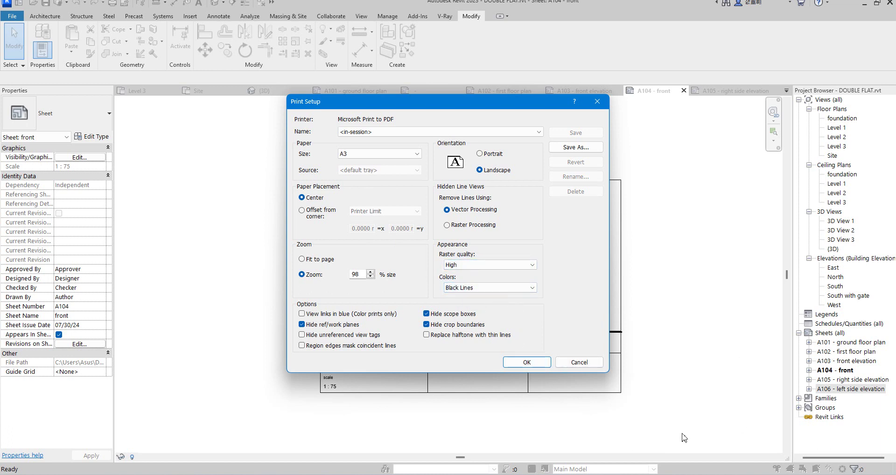
click(526, 364)
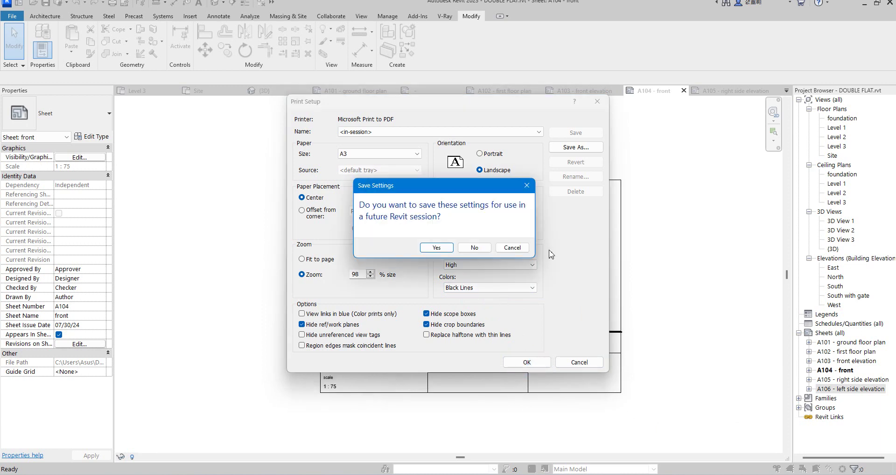
click(527, 186)
Set the print colors to Color and accept the print setup without saving it for future sessions.
click(533, 288)
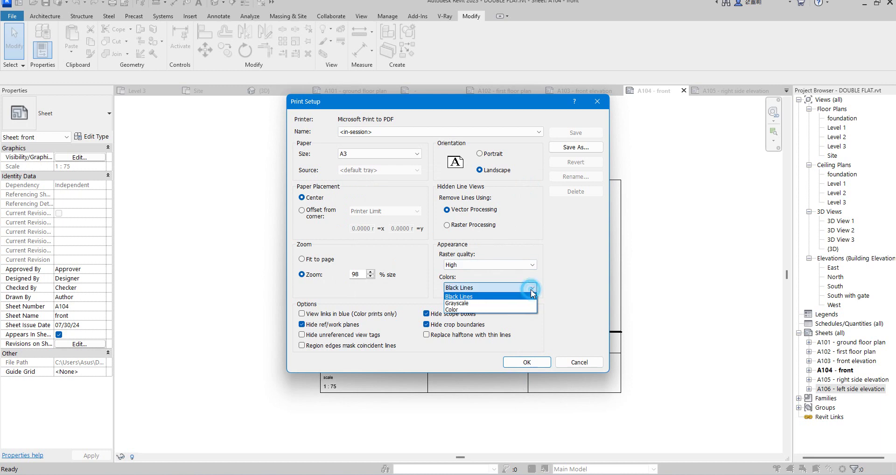
click(452, 310)
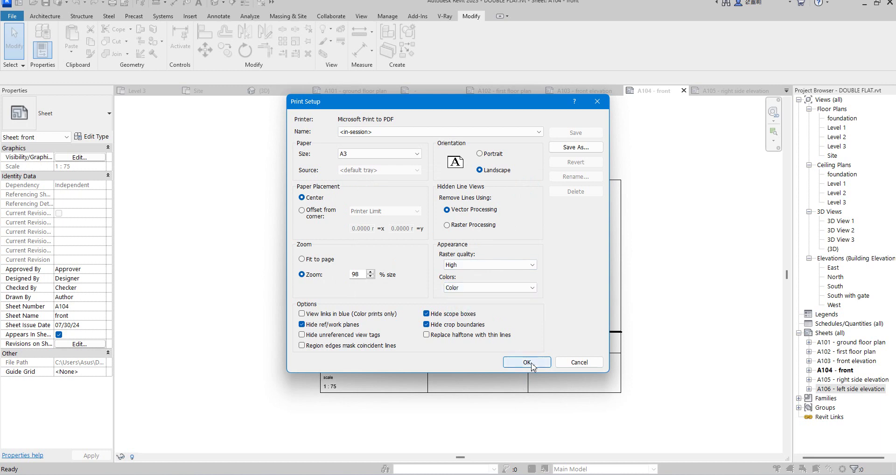
click(522, 361)
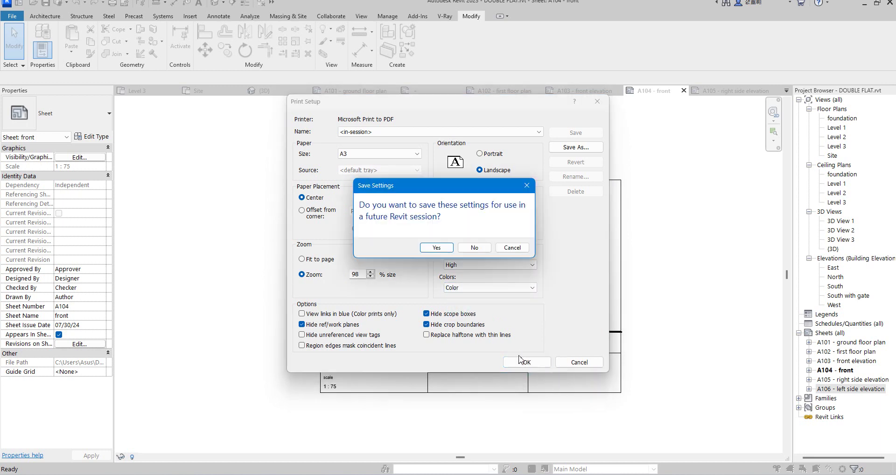
click(476, 248)
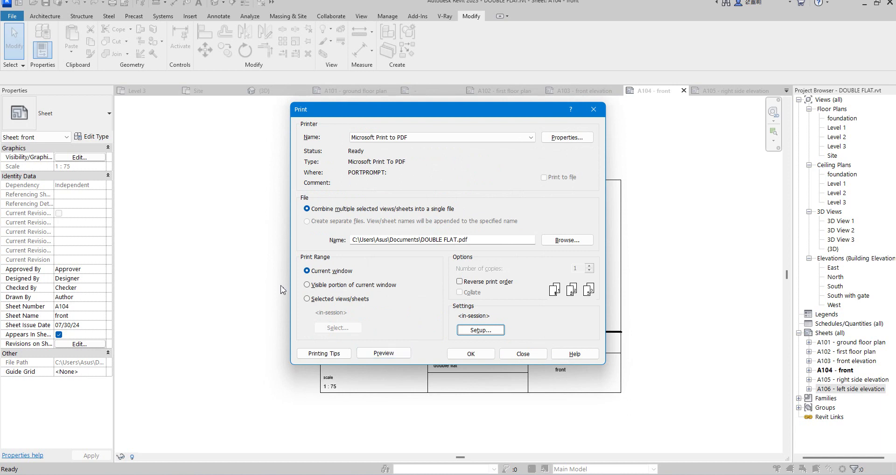
Set the print range to selected sheets A101 to A106, combined into a single file.
click(306, 299)
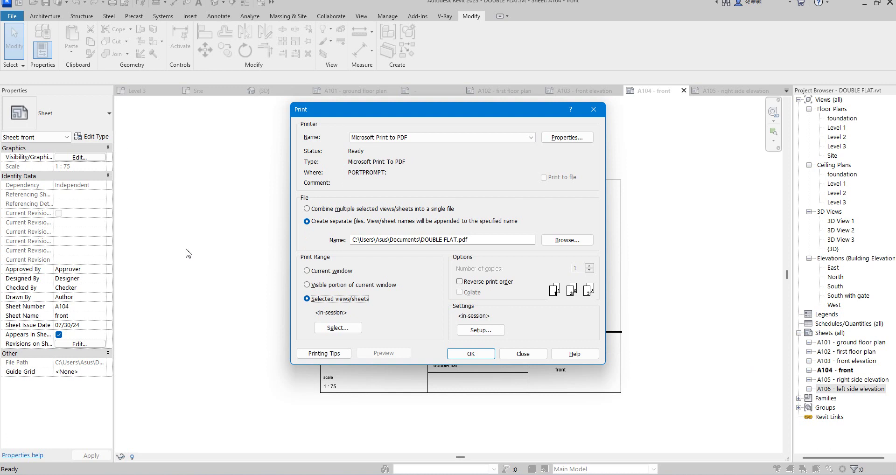
click(307, 210)
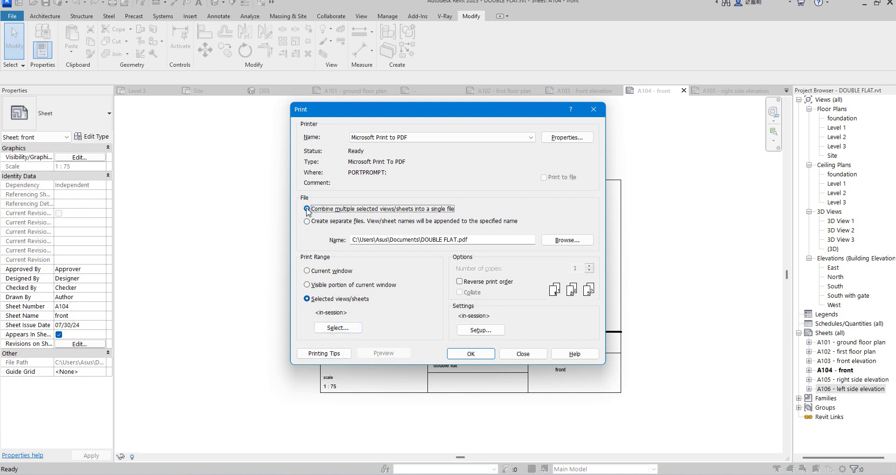
click(336, 328)
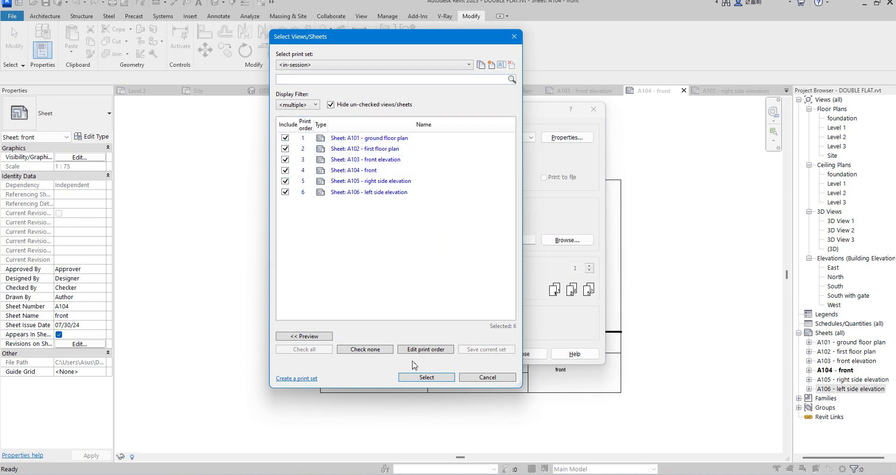
click(305, 336)
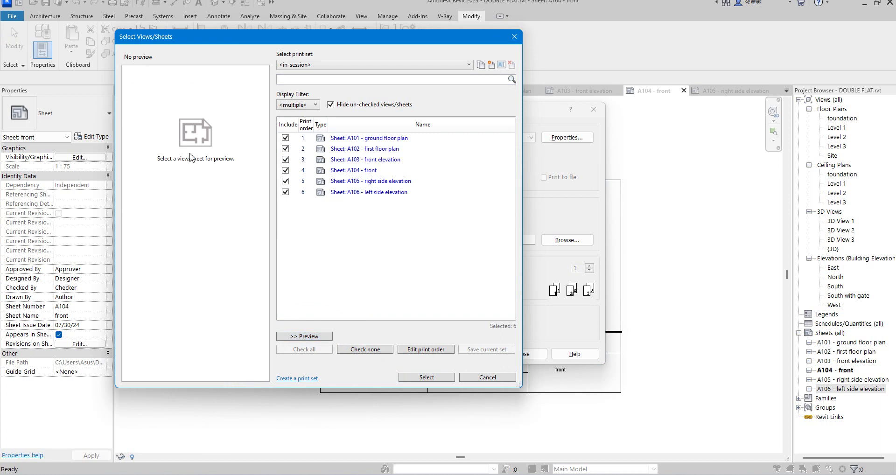
click(427, 378)
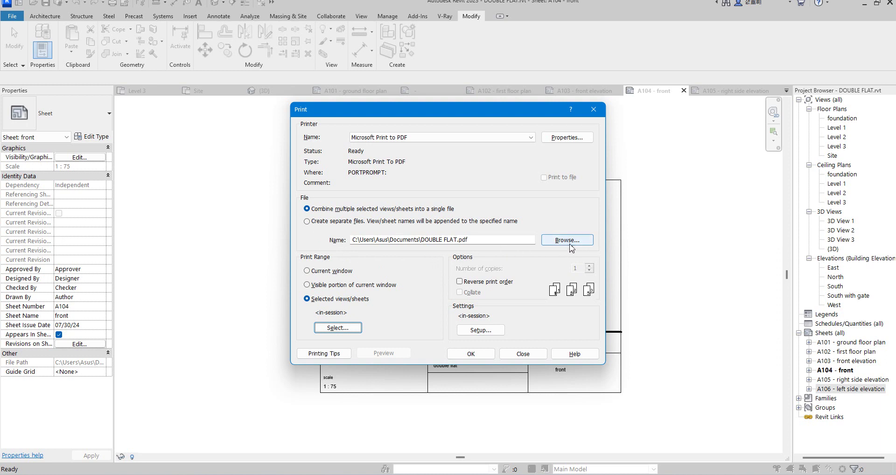
Print the selected sheets to a PDF named double flat, saved on the Desktop.
click(469, 356)
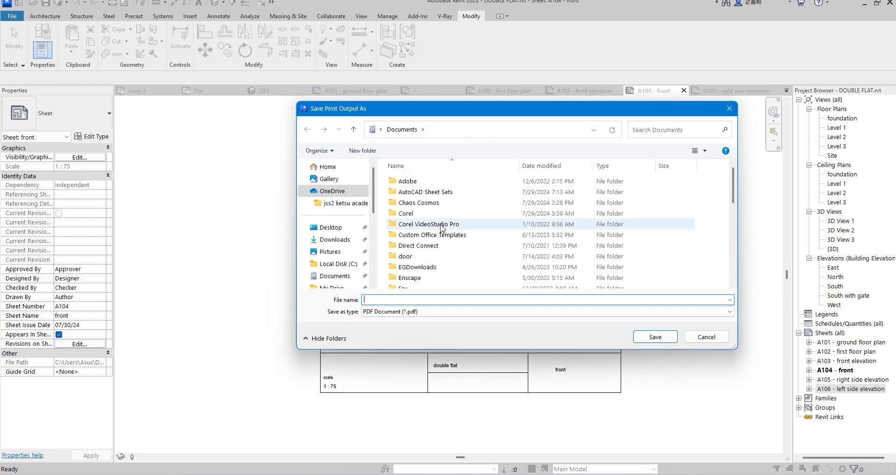
click(332, 228)
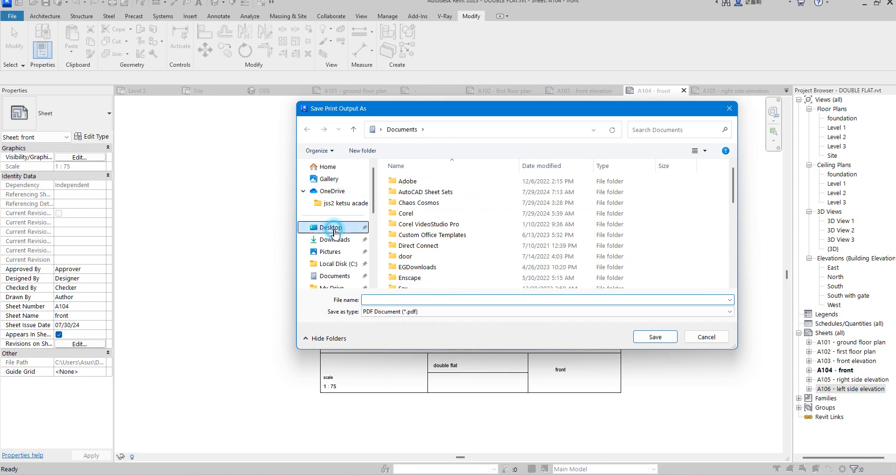
click(396, 300)
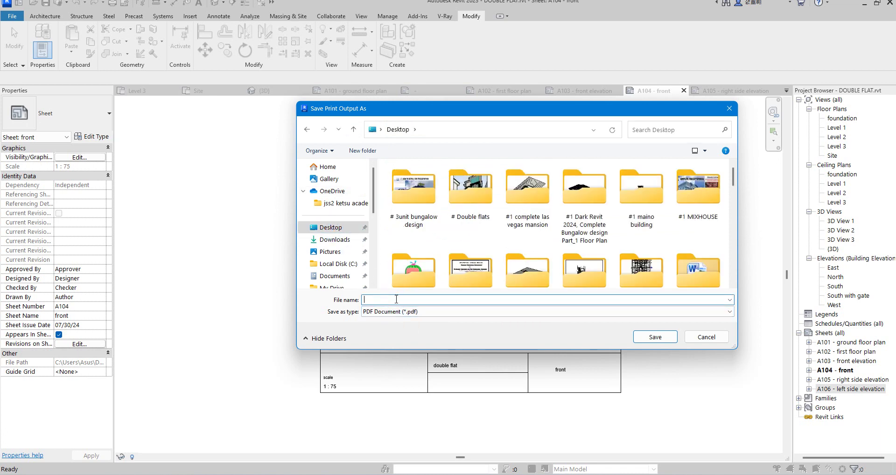
text(double flat)
click(654, 338)
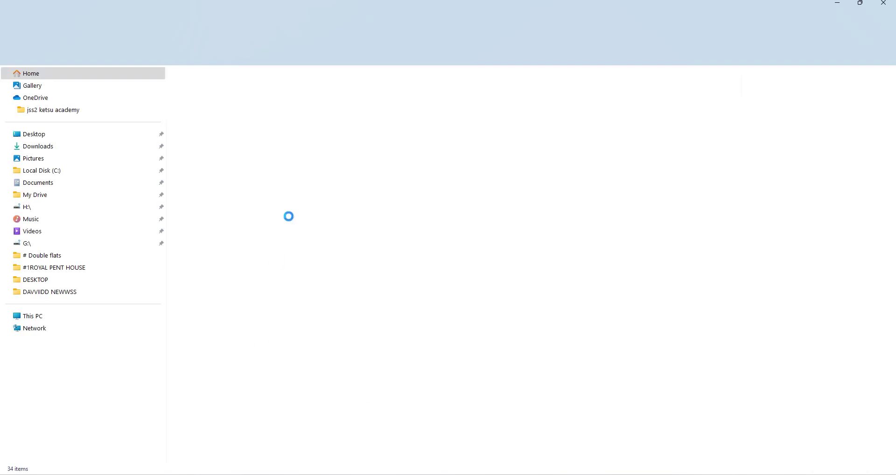
Switch to File Explorer, open double flat.pdf from the Desktop in a maximized window, and enlarge the pages.
click(39, 134)
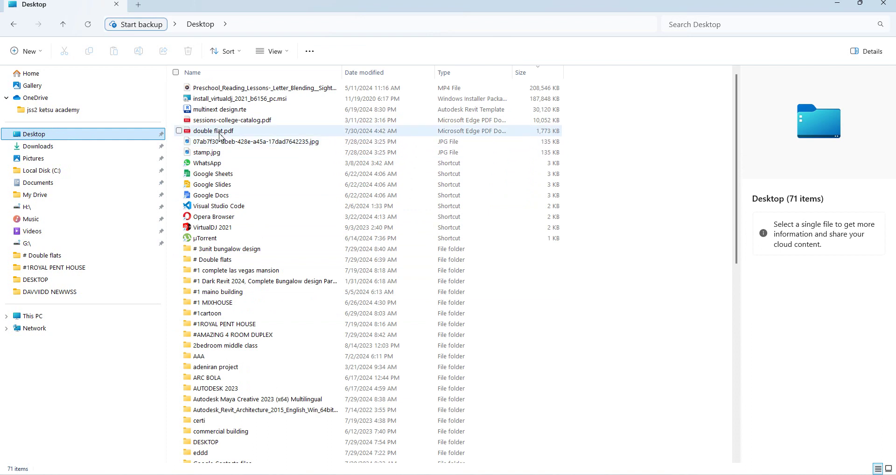
double_click(205, 132)
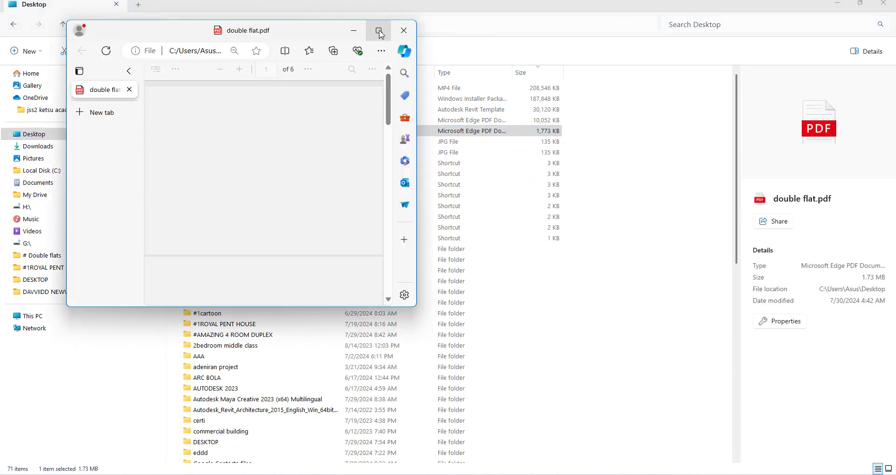
click(379, 31)
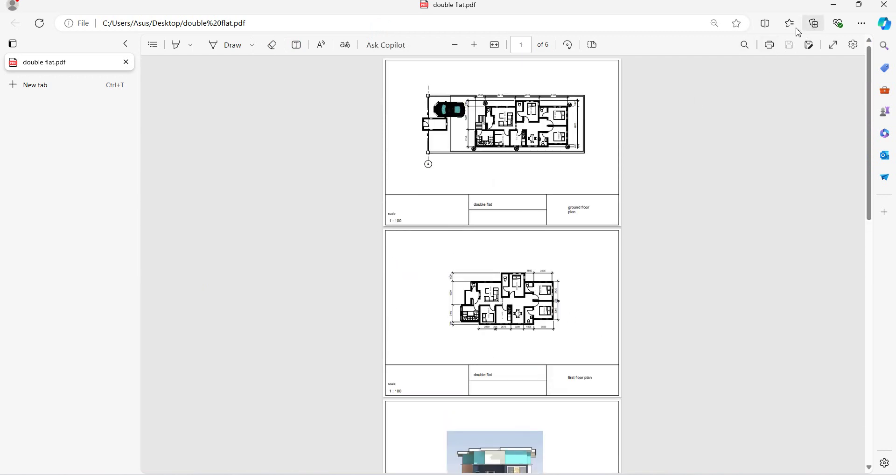
click(477, 45)
click(477, 45)
click(477, 45)
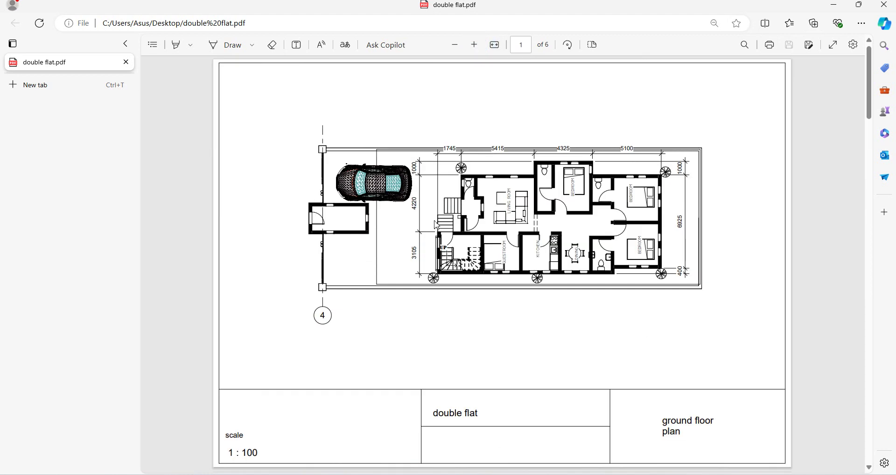
Examine the floor plans, elevations and title blocks on all pages of the printed double flat PDF.
scroll(472, 266, down, 8)
scroll(473, 287, down, 20)
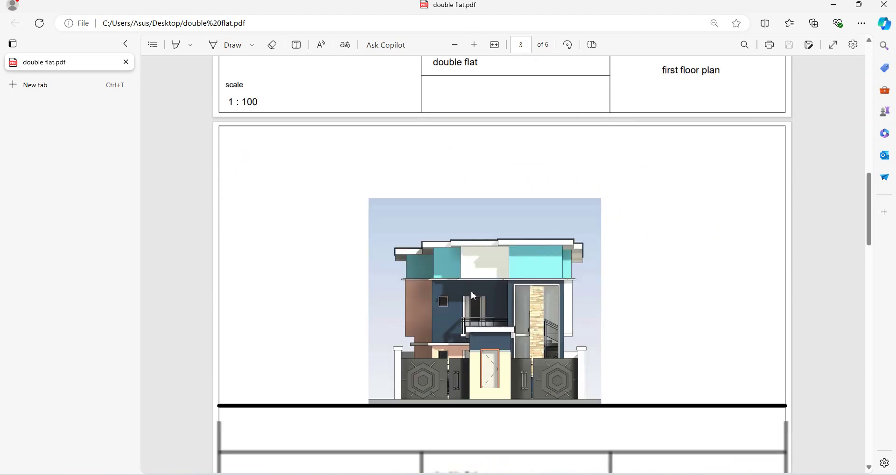
scroll(474, 297, down, 15)
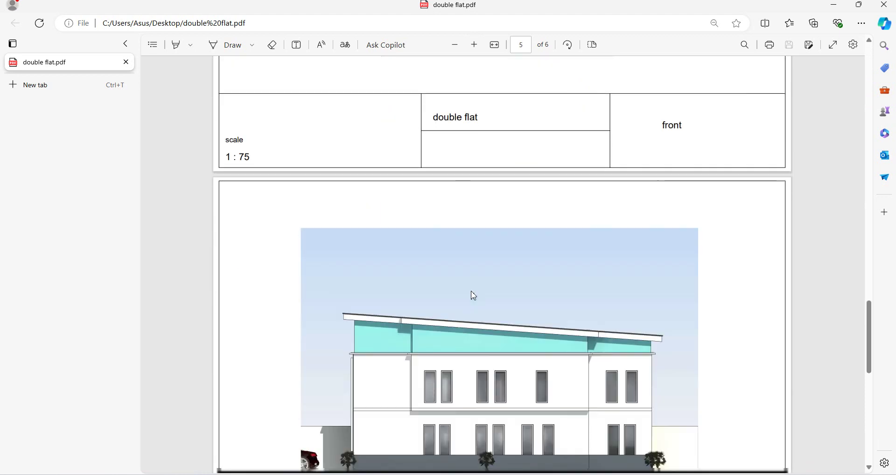
scroll(474, 295, down, 10)
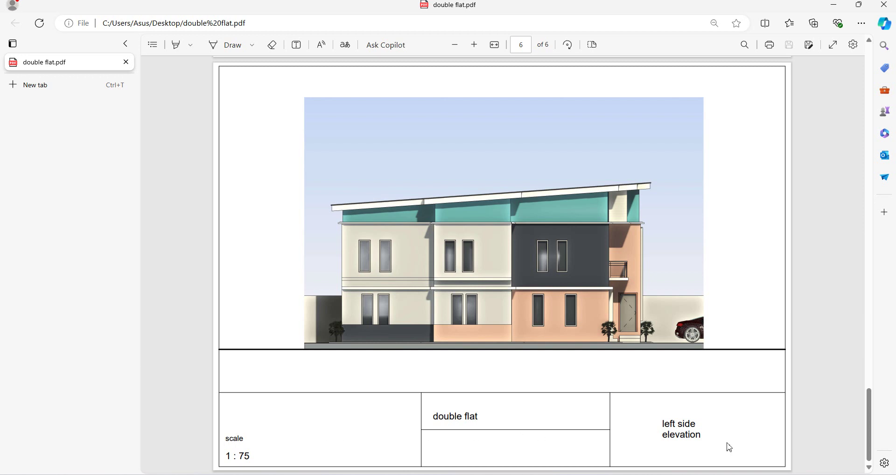
scroll(403, 387, up, 10)
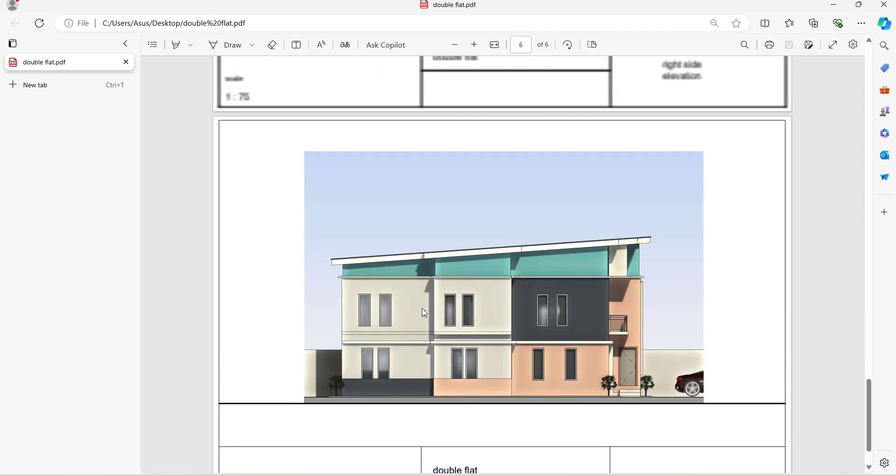
scroll(482, 423, up, 10)
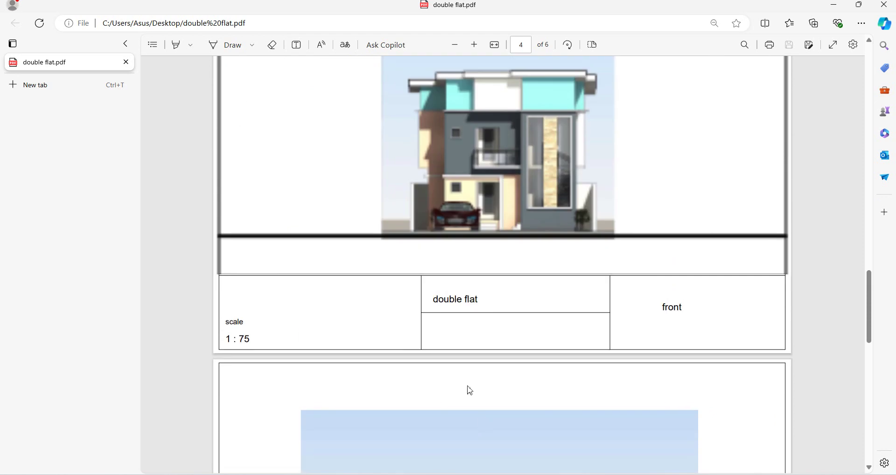
scroll(525, 277, up, 3)
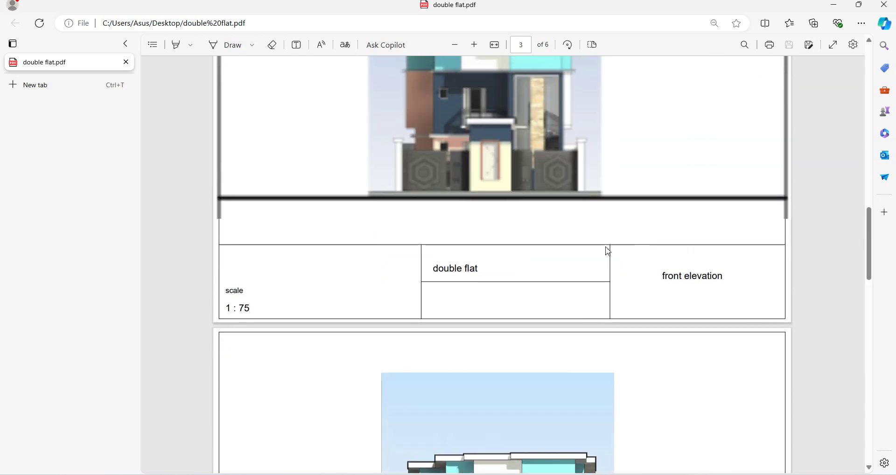
scroll(288, 340, down, 4)
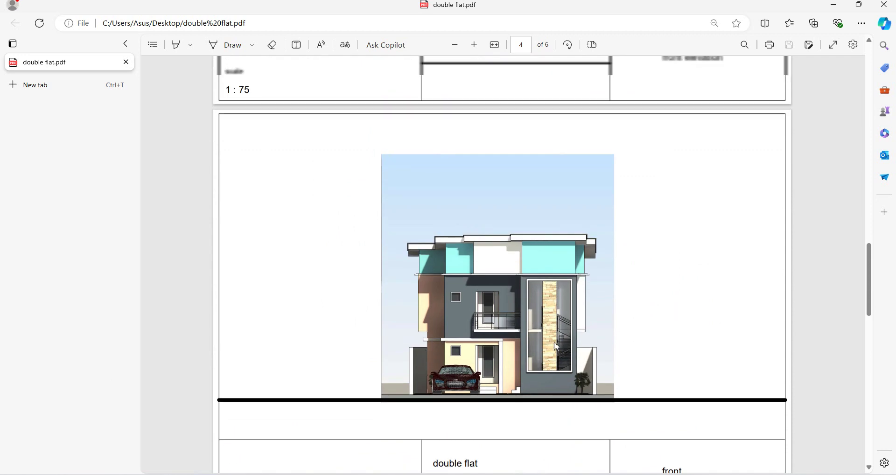
scroll(372, 280, up, 9)
scroll(458, 292, up, 9)
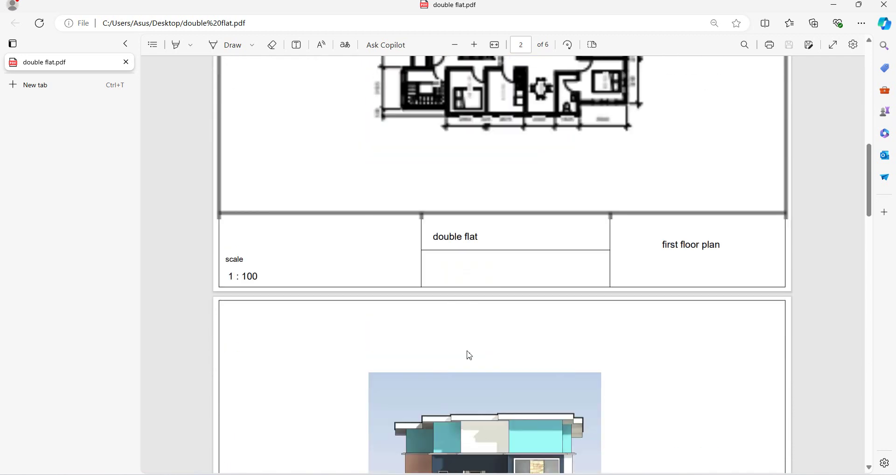
scroll(586, 264, up, 6)
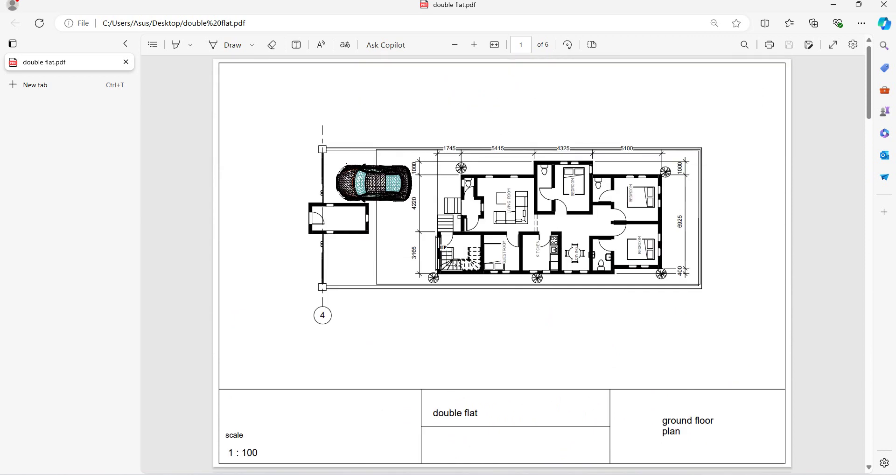
scroll(394, 290, down, 6)
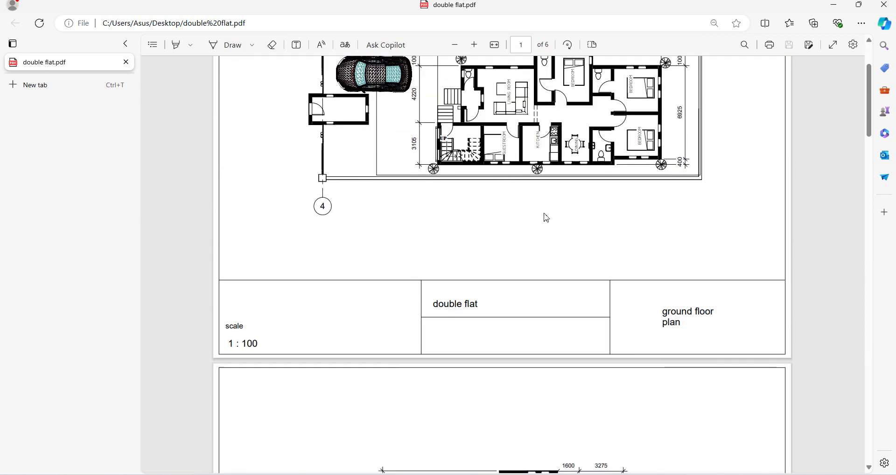
scroll(438, 246, up, 6)
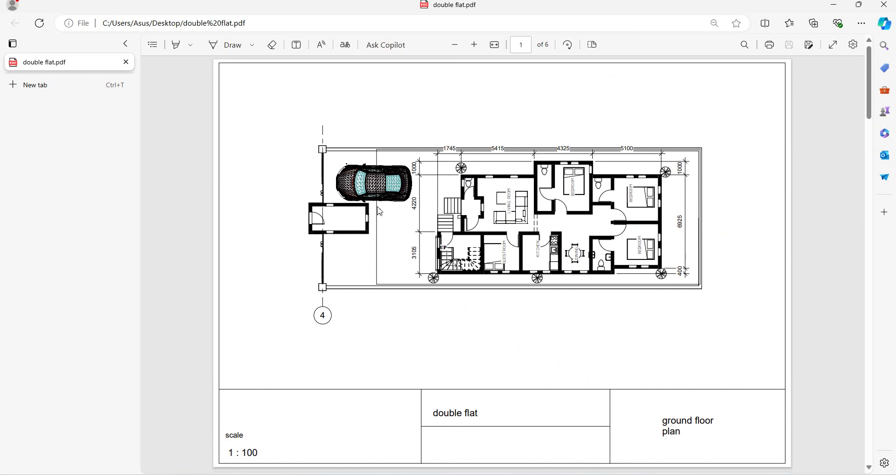
scroll(475, 345, down, 20)
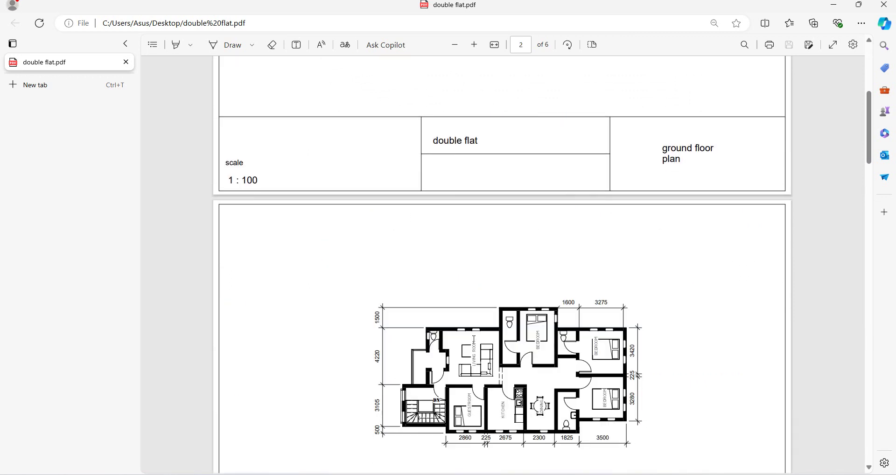
scroll(434, 330, down, 12)
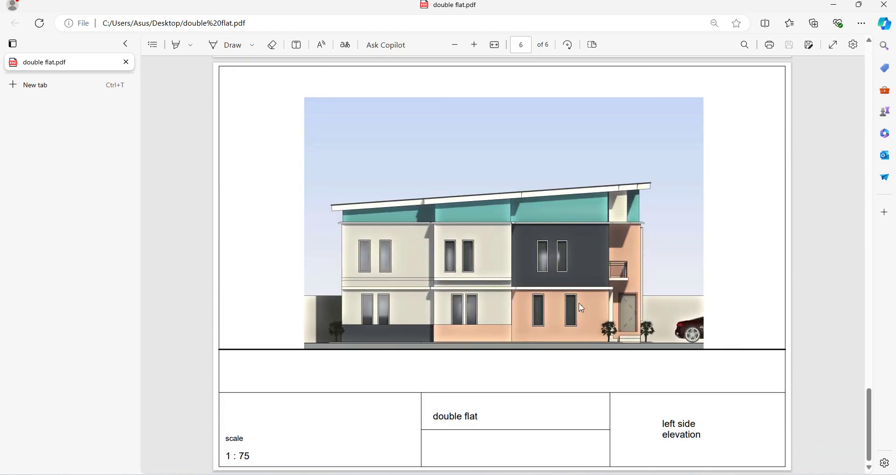
scroll(579, 307, up, 16)
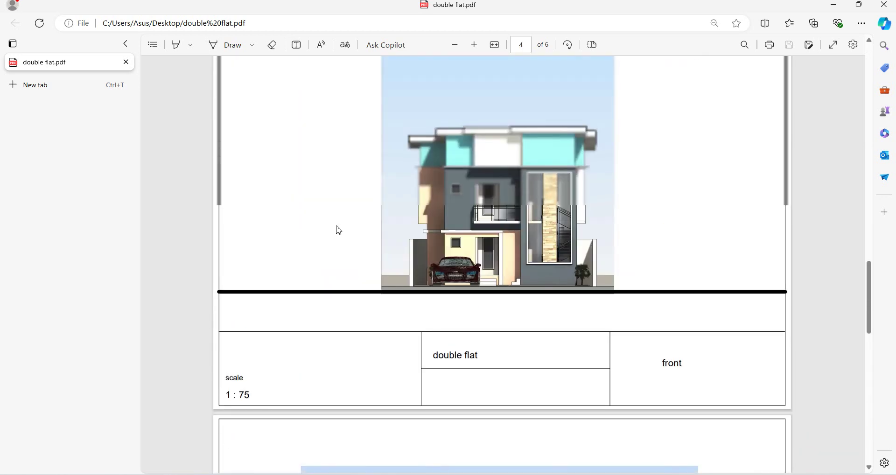
scroll(446, 142, up, 1)
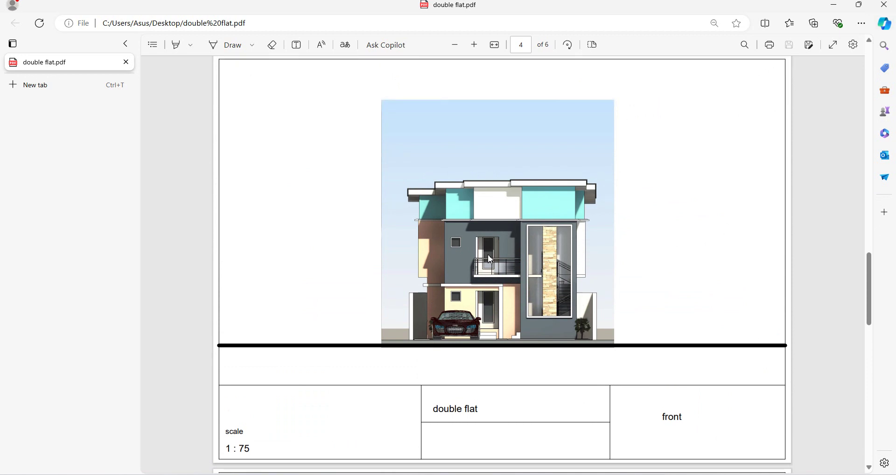
scroll(489, 255, down, 5)
scroll(480, 254, up, 6)
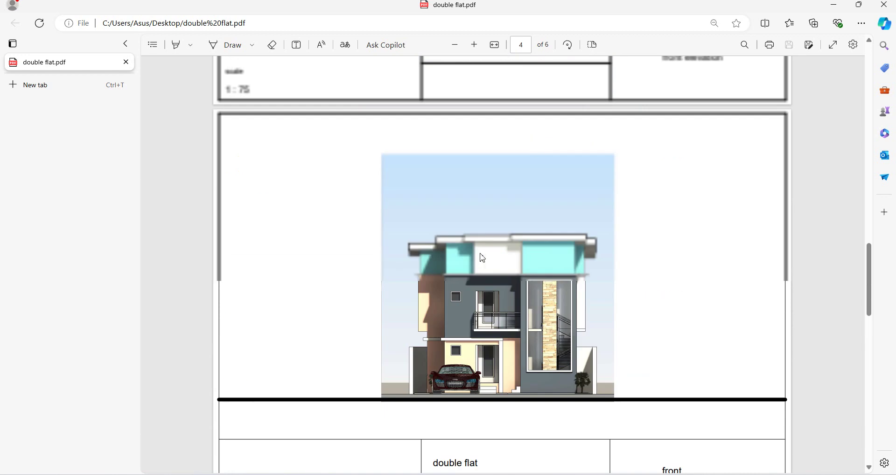